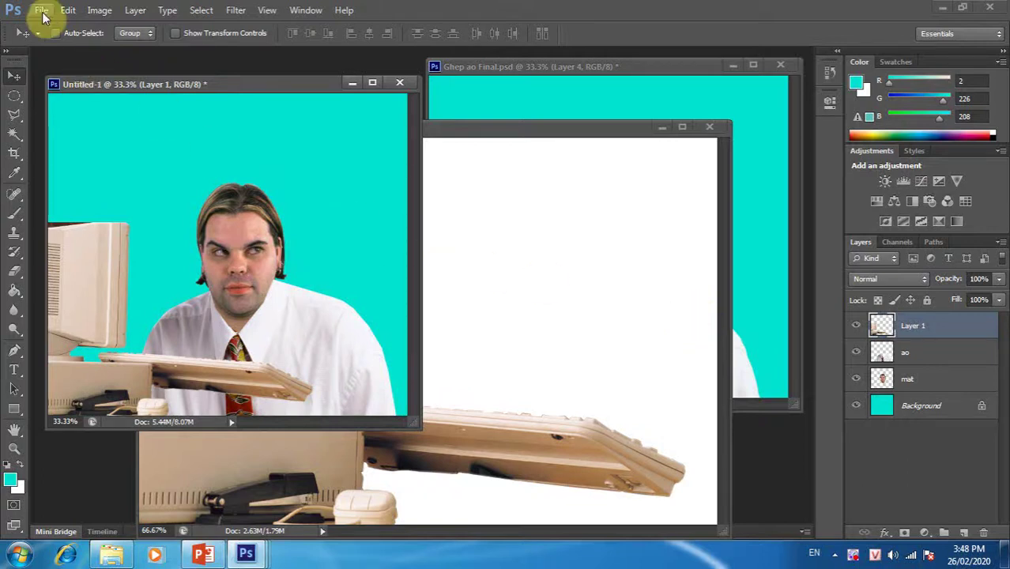
Close all open documents, discarding unsaved changes to Untitled-1 and Ghep ao Final.psd.
left_click(41, 11)
left_click(98, 146)
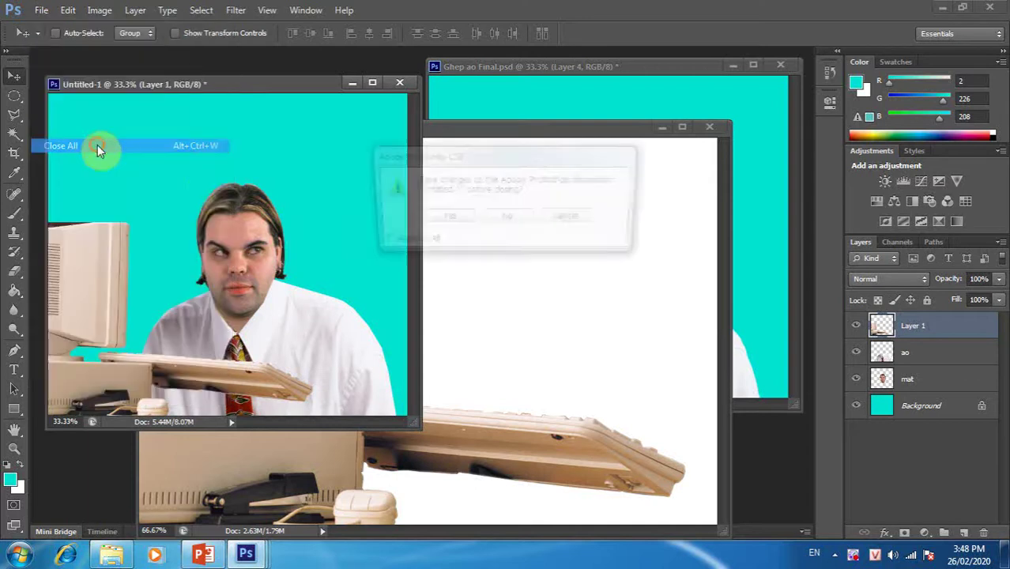
left_click(523, 220)
left_click(521, 221)
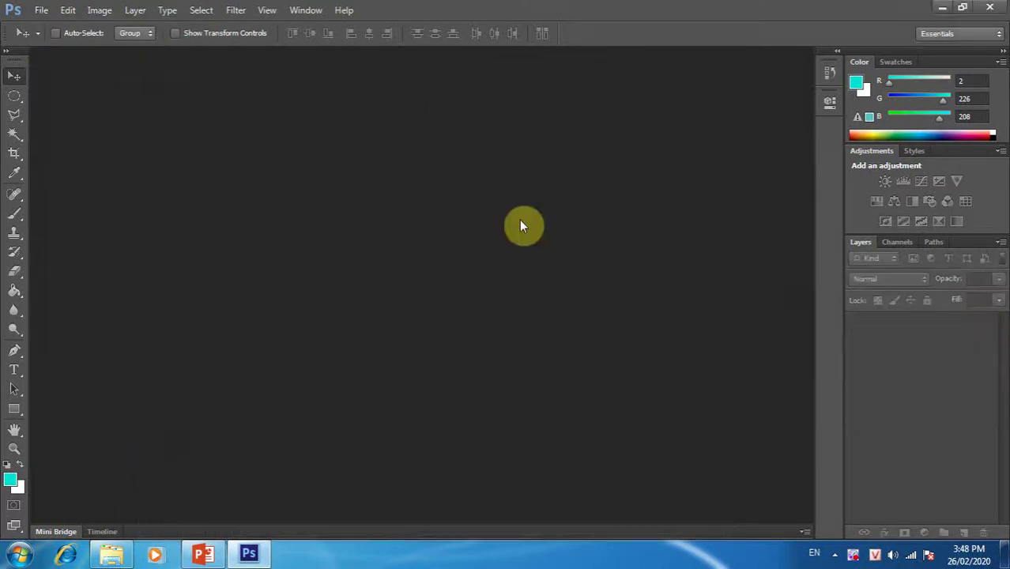
Open Art 01 Begin.psd, Art 01 Final.jpg and INTRICAT.AI from Buoi 02 > 21 To mau layer, rasterizing the AI.
left_click(41, 11)
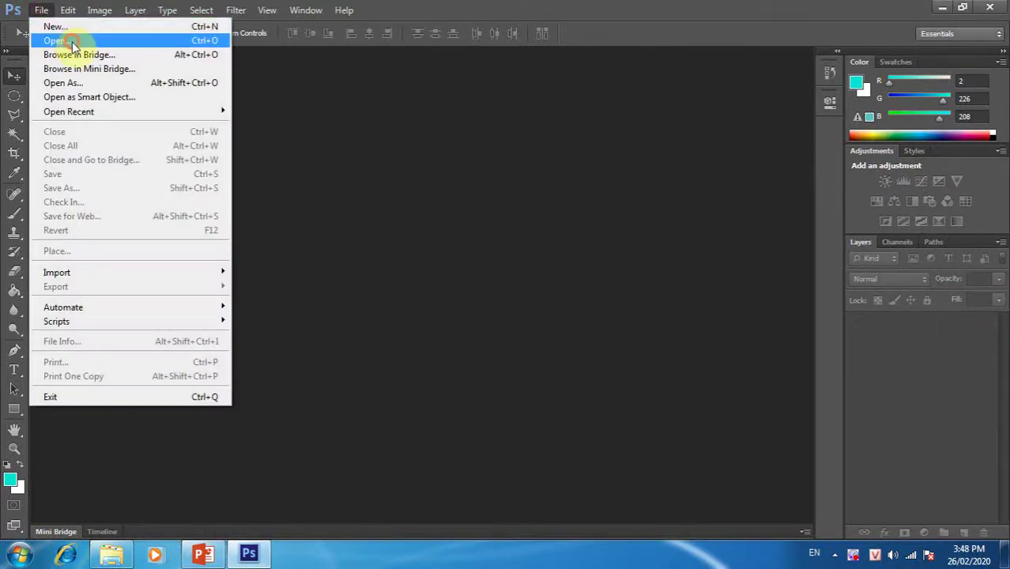
left_click(71, 43)
left_click(562, 108)
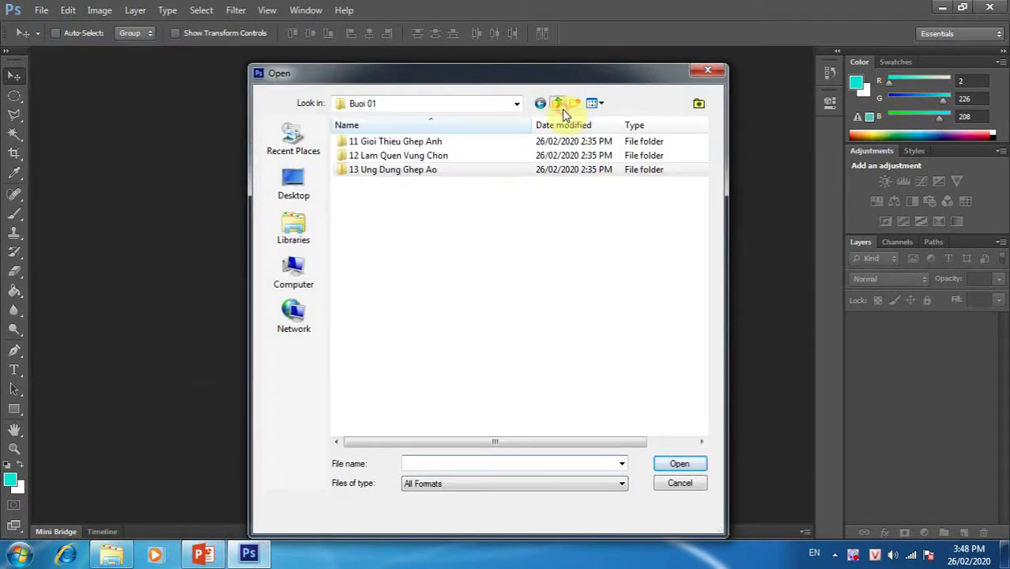
left_click(562, 109)
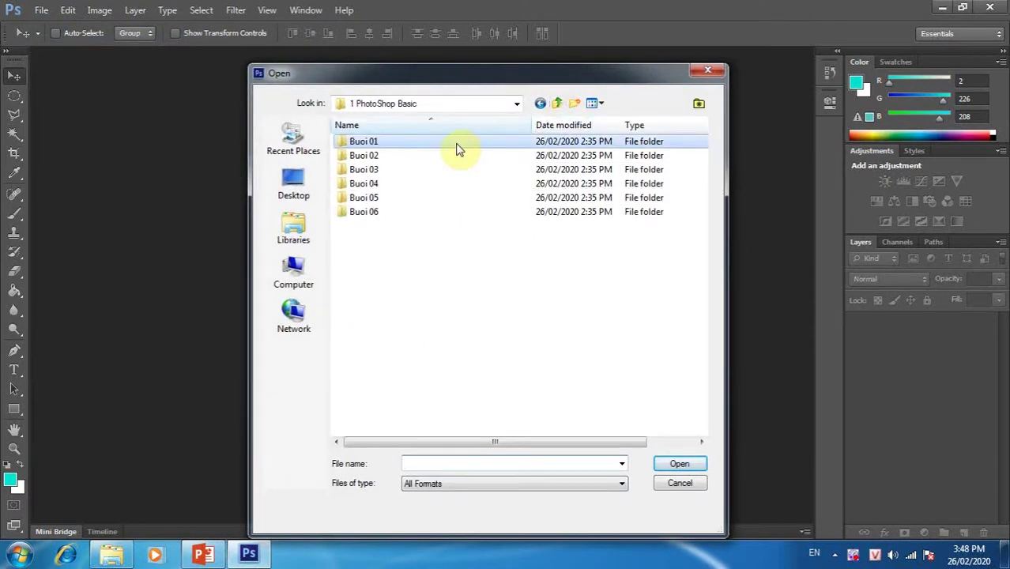
left_click(399, 159)
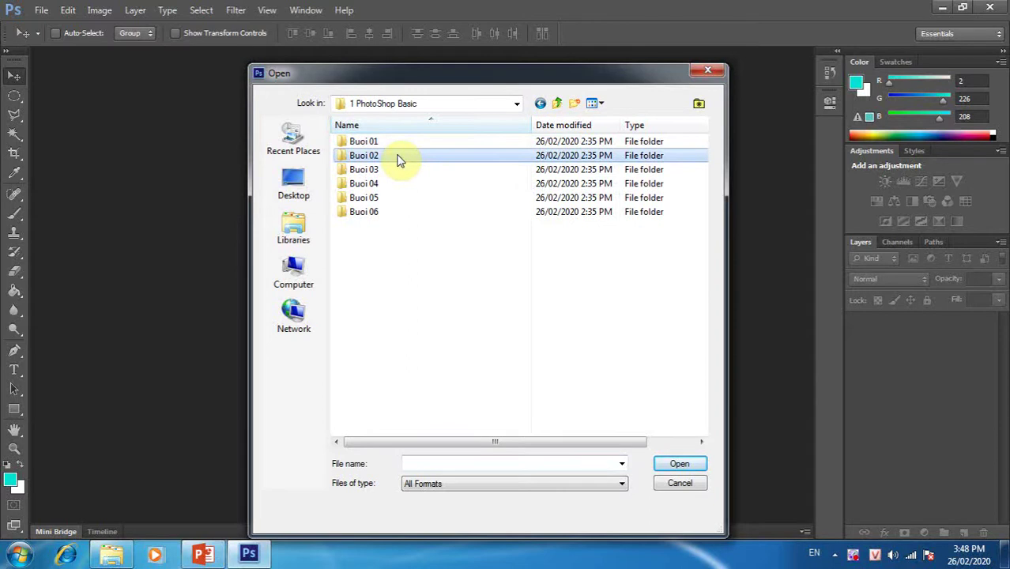
double_click(399, 159)
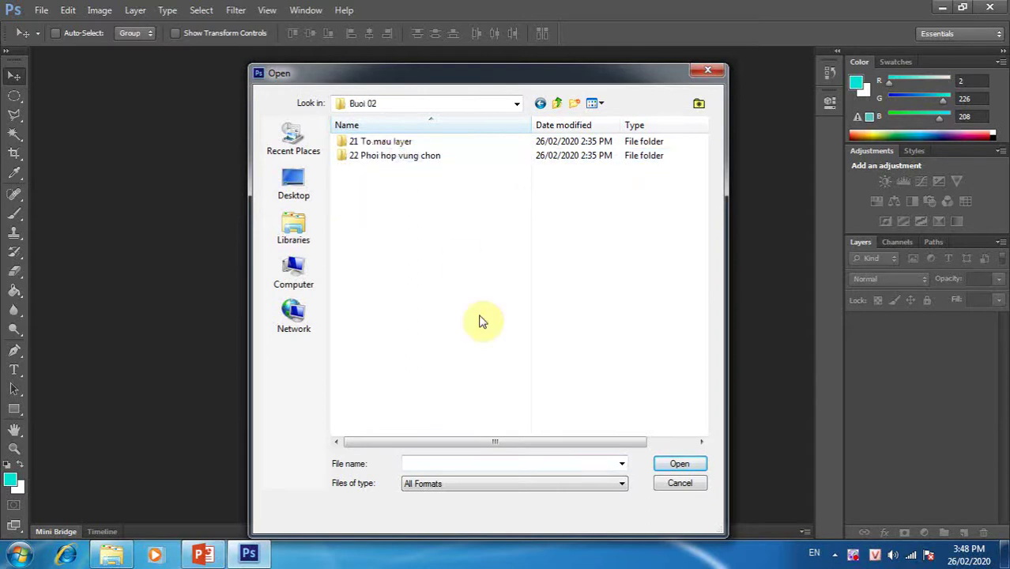
left_click(403, 144)
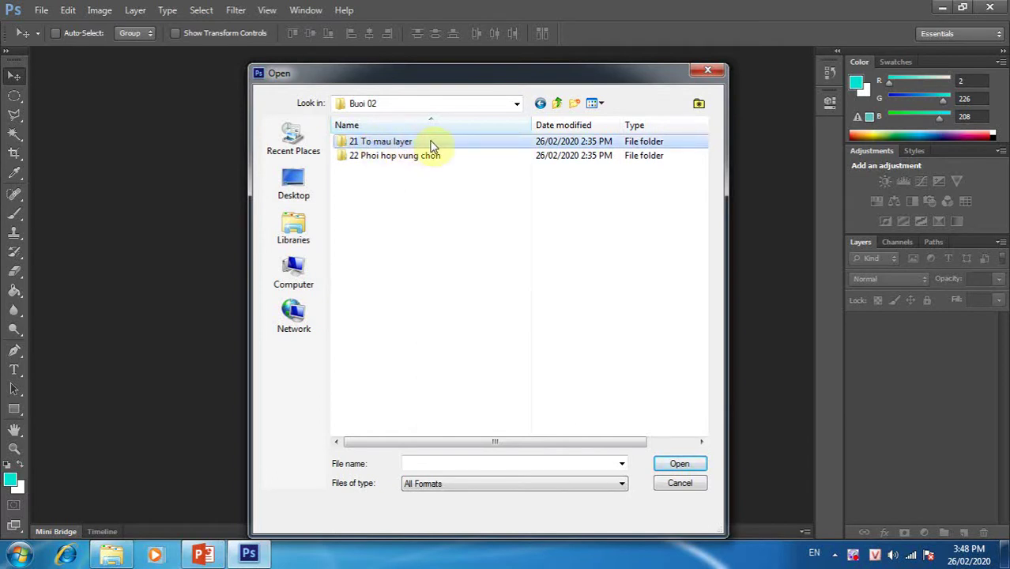
double_click(433, 145)
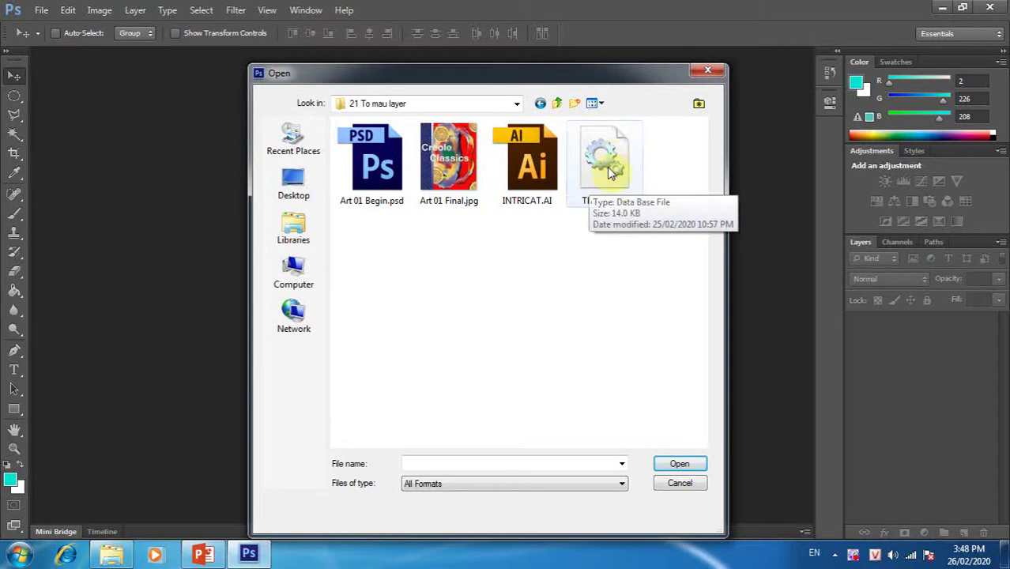
left_click_drag(546, 232, 362, 140)
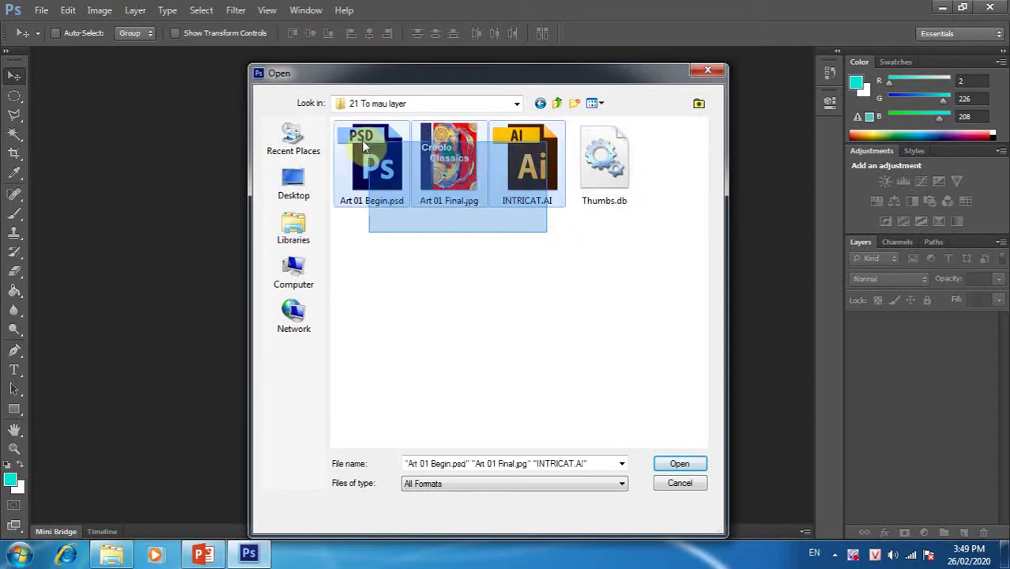
left_click(678, 465)
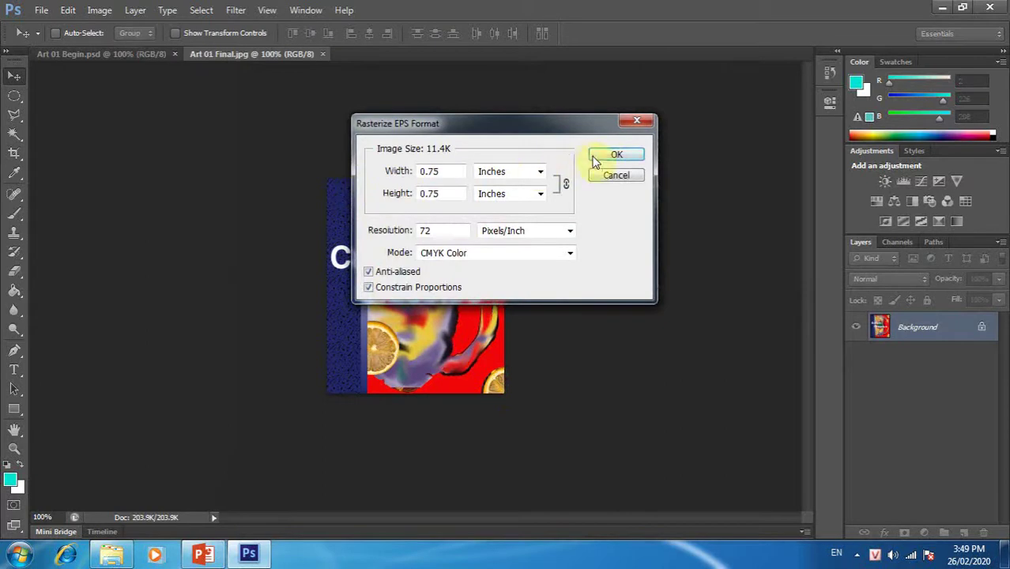
left_click(615, 155)
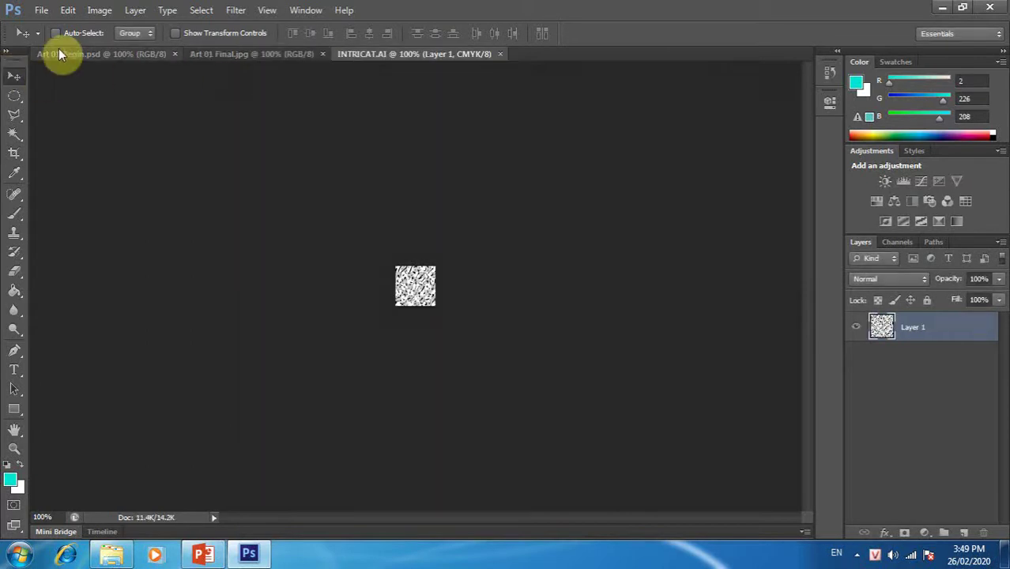
Float Art 01 Begin.psd and Art 01 Final.jpg into separate windows, with Final placed on the right.
left_click_drag(61, 54, 91, 87)
mouse_move(79, 51)
left_mouse_down()
mouse_move(145, 145)
mouse_move(161, 213)
mouse_move(665, 124)
mouse_move(680, 101)
left_mouse_up()
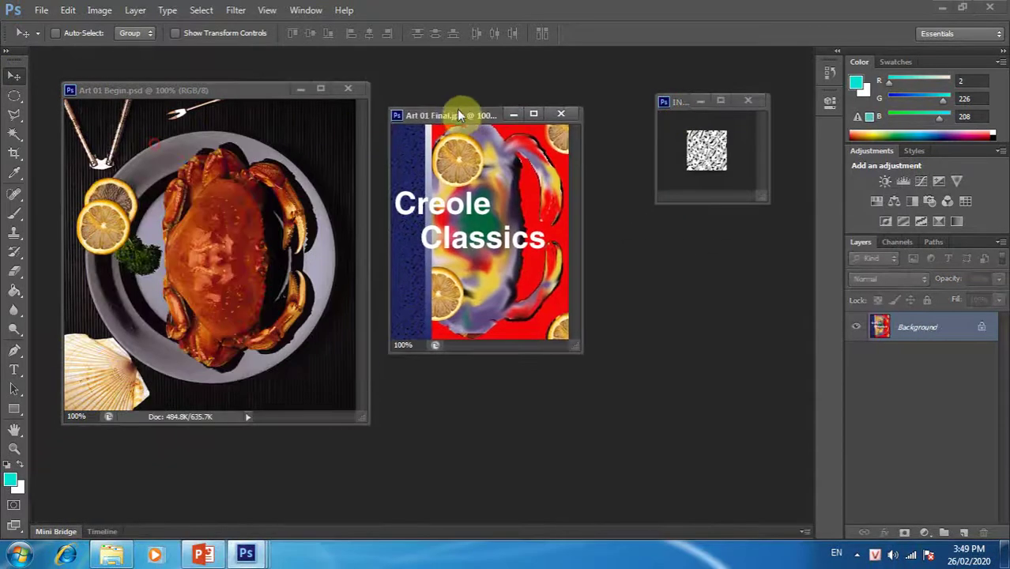
left_click_drag(155, 144, 464, 88)
left_click(228, 91)
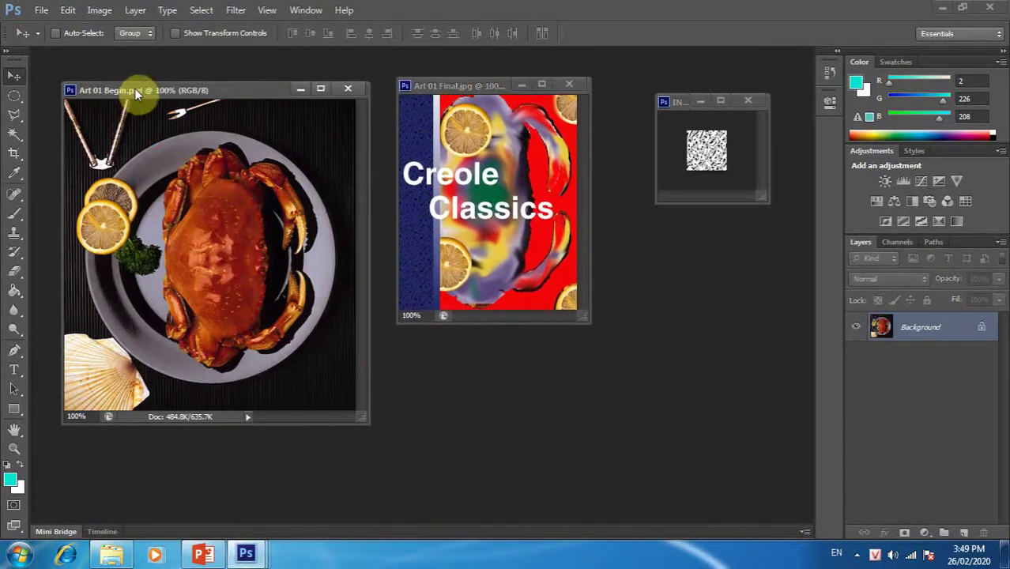
left_click(450, 88)
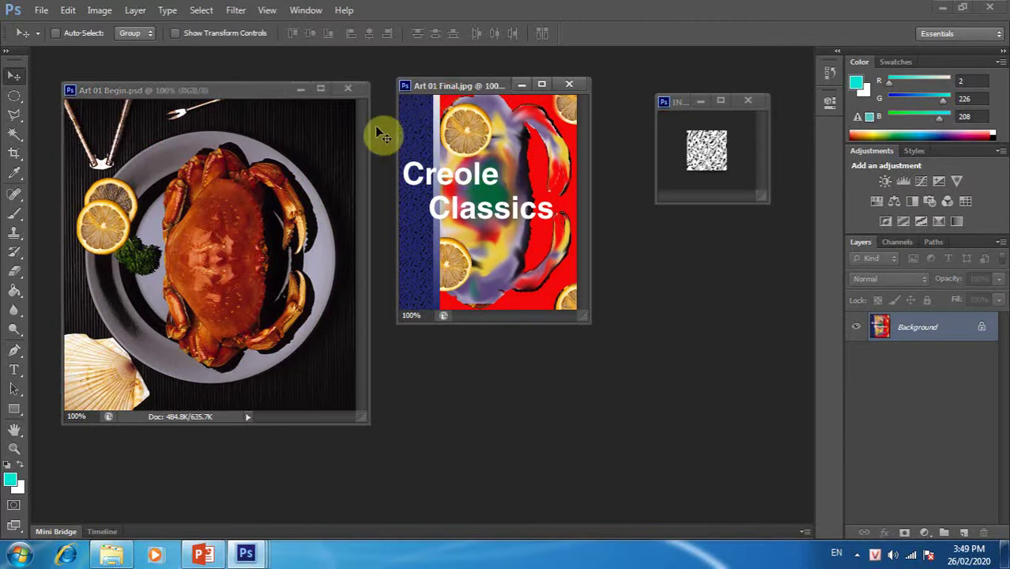
left_click(262, 93)
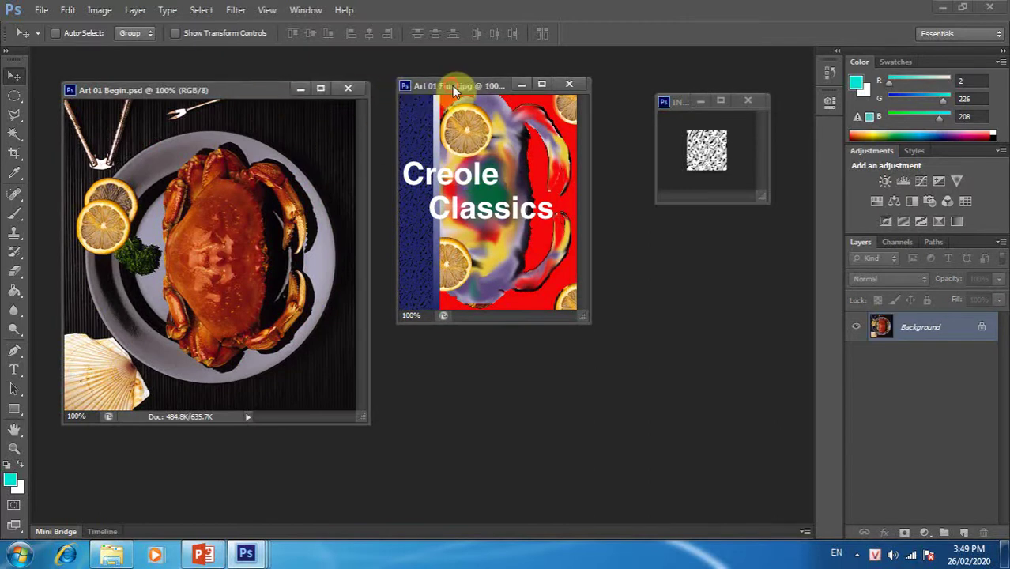
left_click_drag(451, 86, 460, 83)
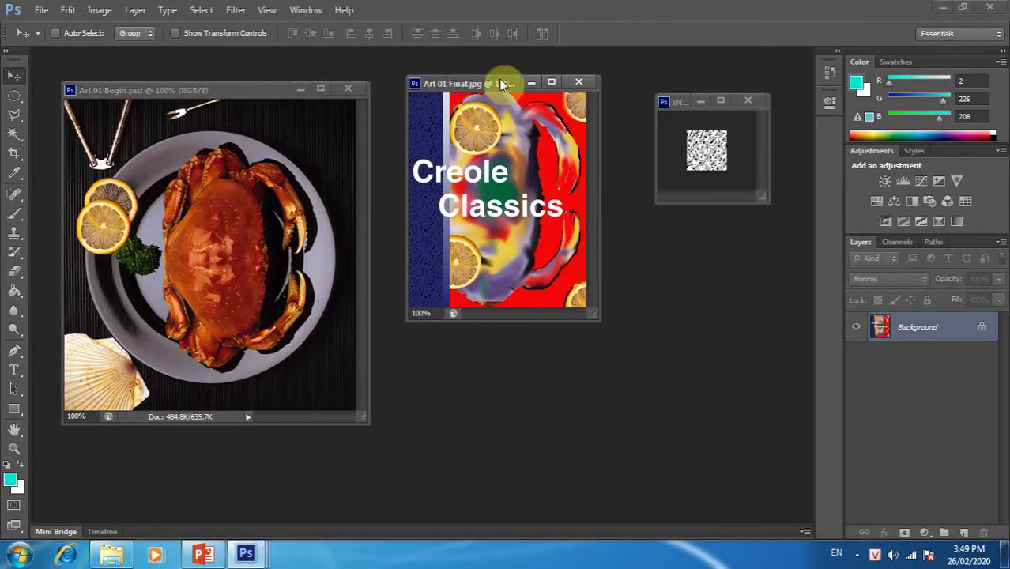
Fine-tune the Begin and Final window positions so both sit side by side.
left_click(256, 86)
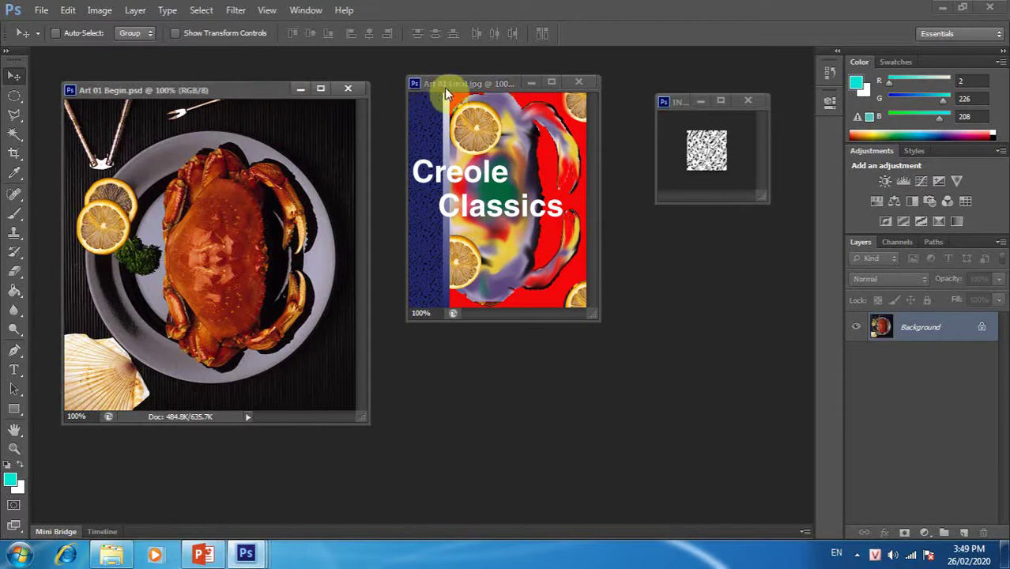
left_click(444, 87)
left_click(538, 264)
left_click_drag(538, 265, 537, 289)
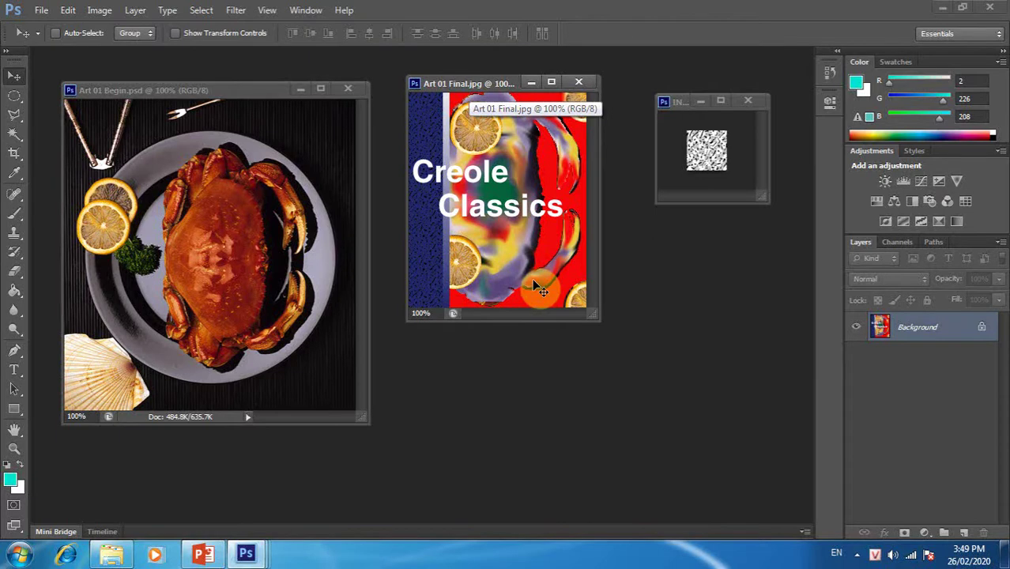
left_click(326, 227)
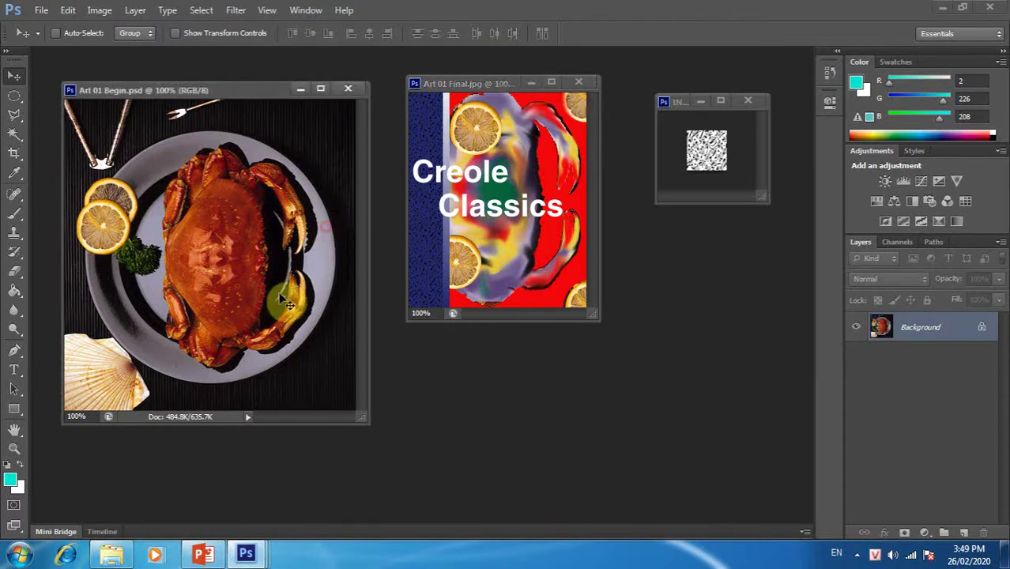
left_click_drag(267, 92, 271, 101)
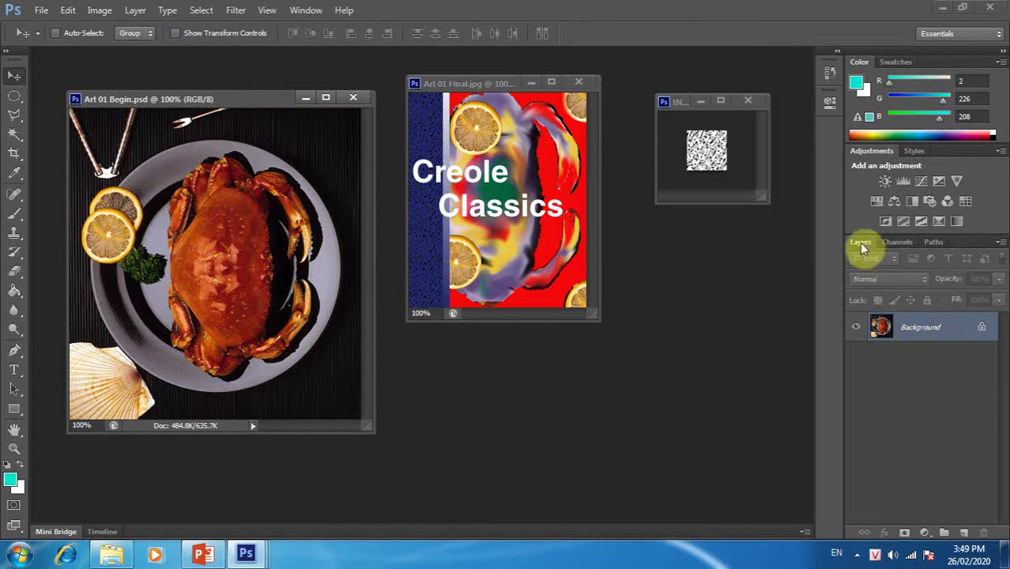
left_click(307, 10)
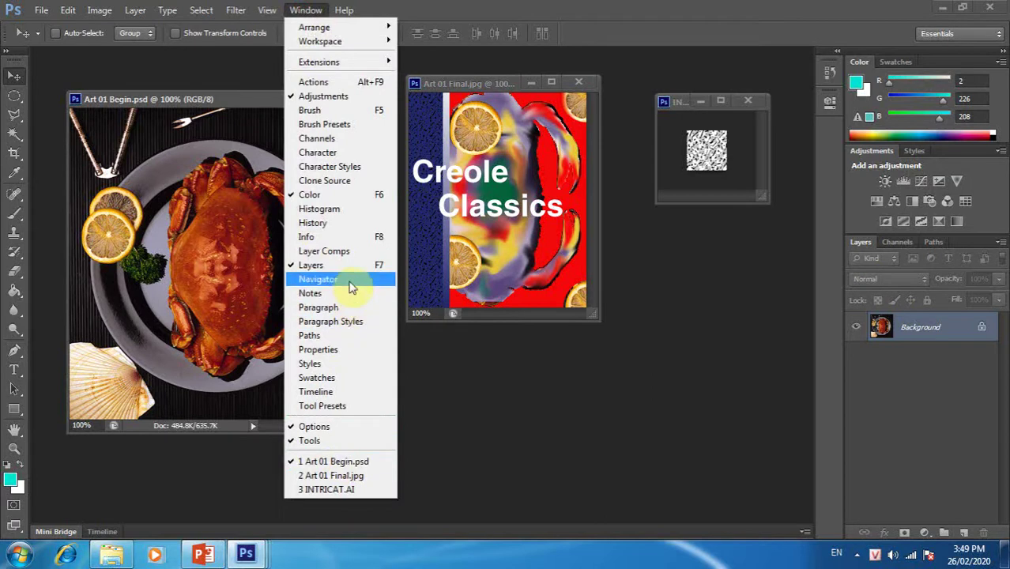
left_click(350, 271)
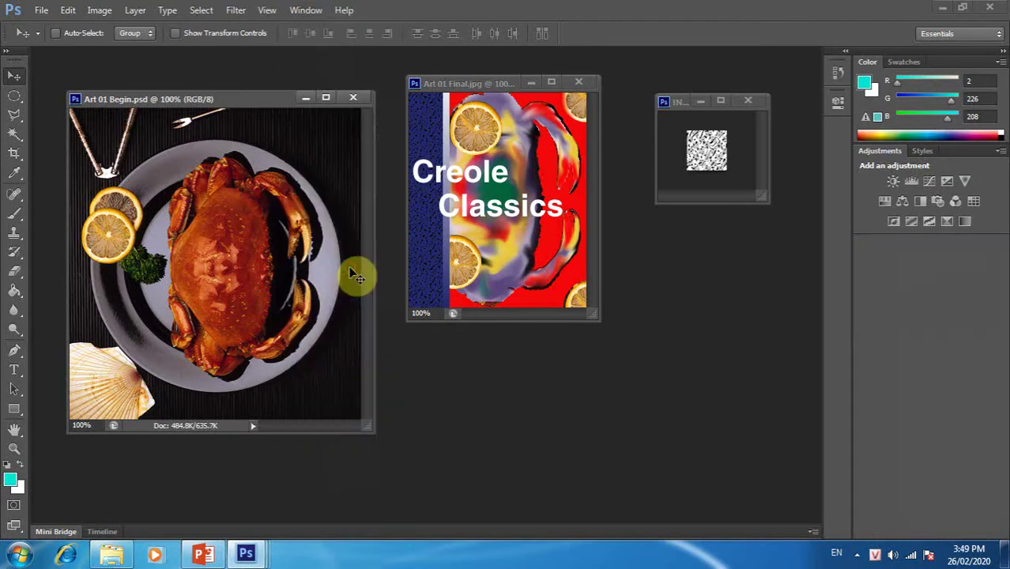
left_click(310, 10)
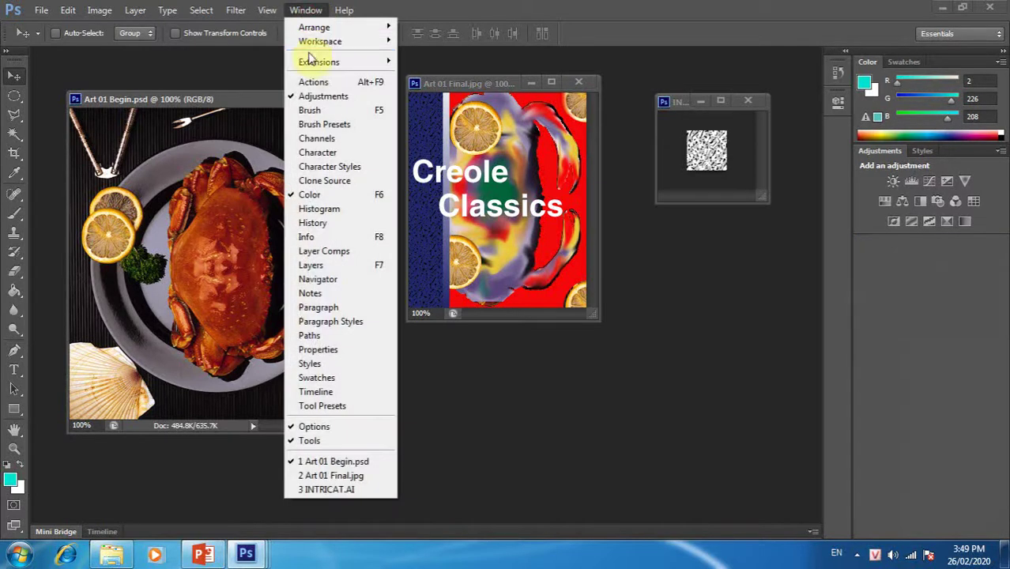
left_click(364, 265)
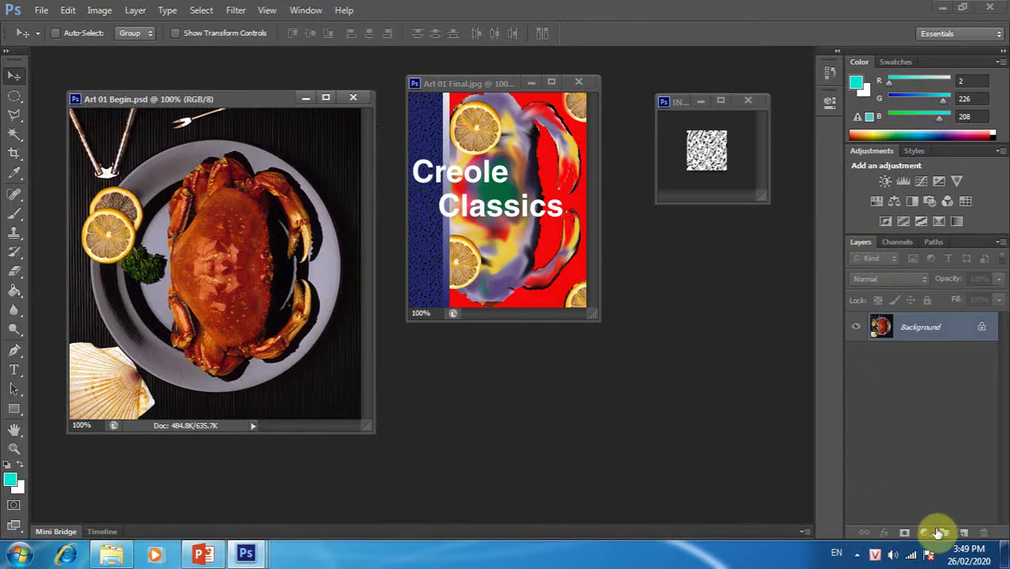
left_click(136, 10)
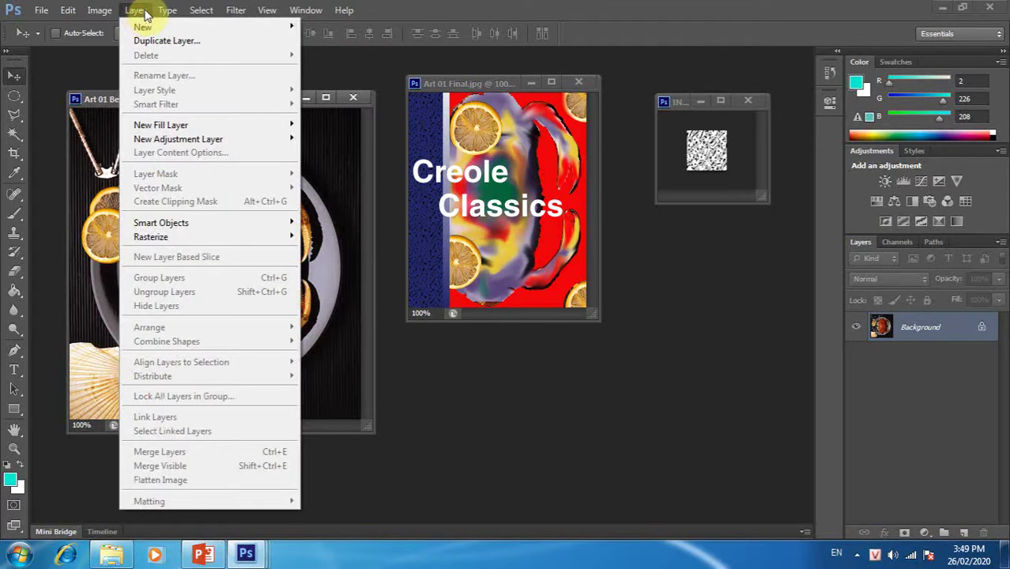
left_click(346, 222)
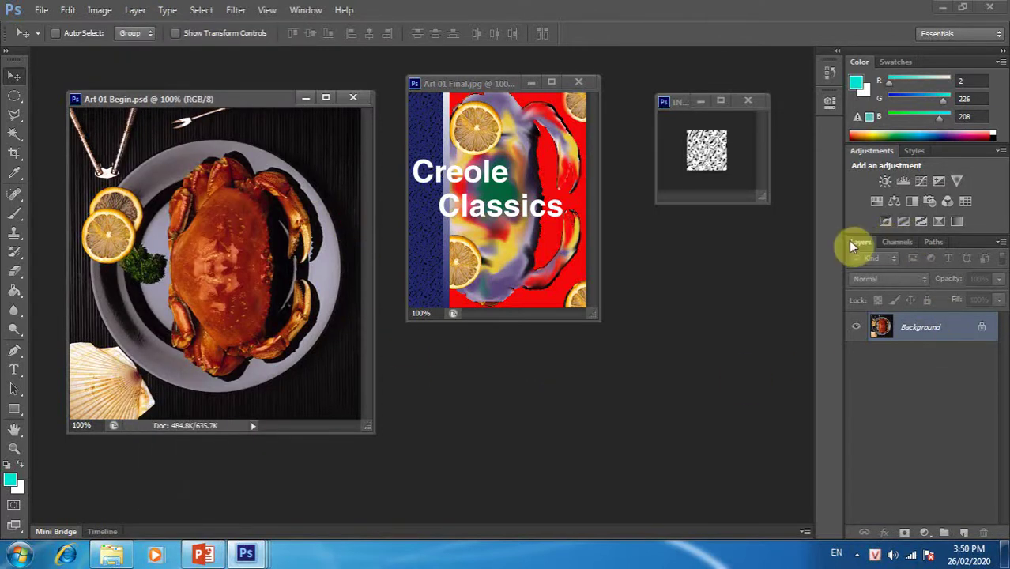
left_click(870, 243)
left_click_drag(973, 533, 966, 538)
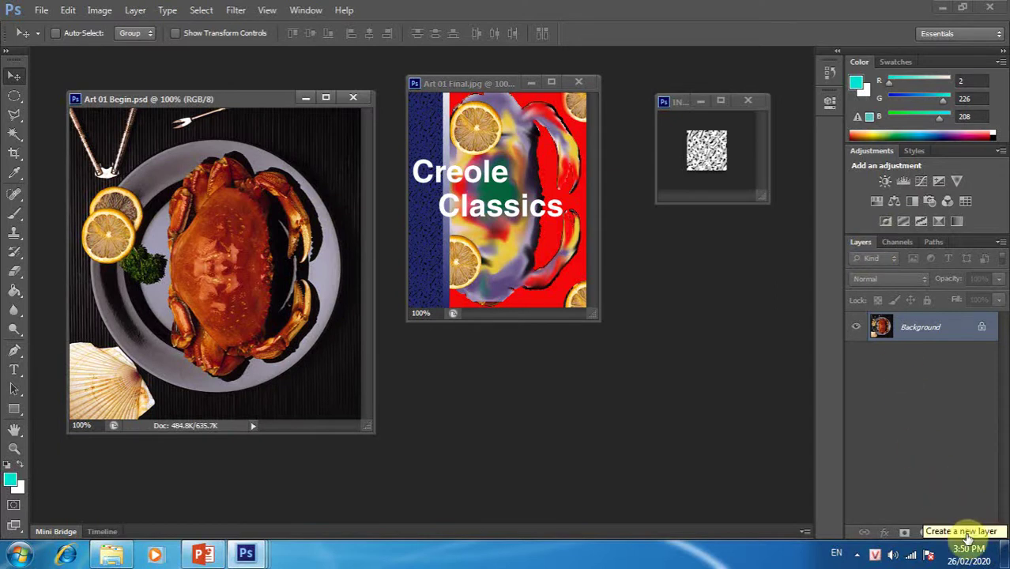
Add a new layer above Background and rename it ABC.
left_click(967, 538)
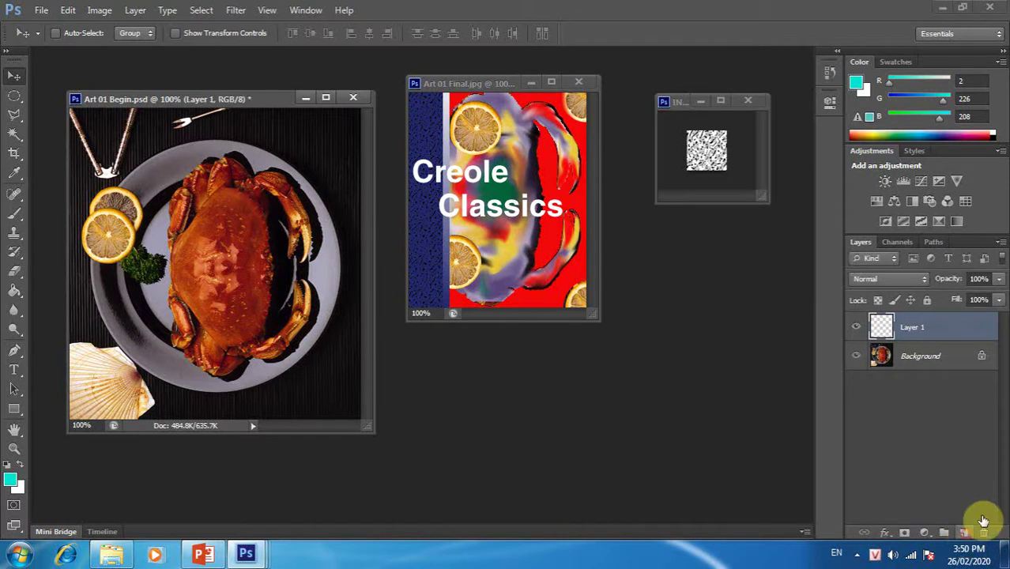
double_click(913, 329)
type("Ar")
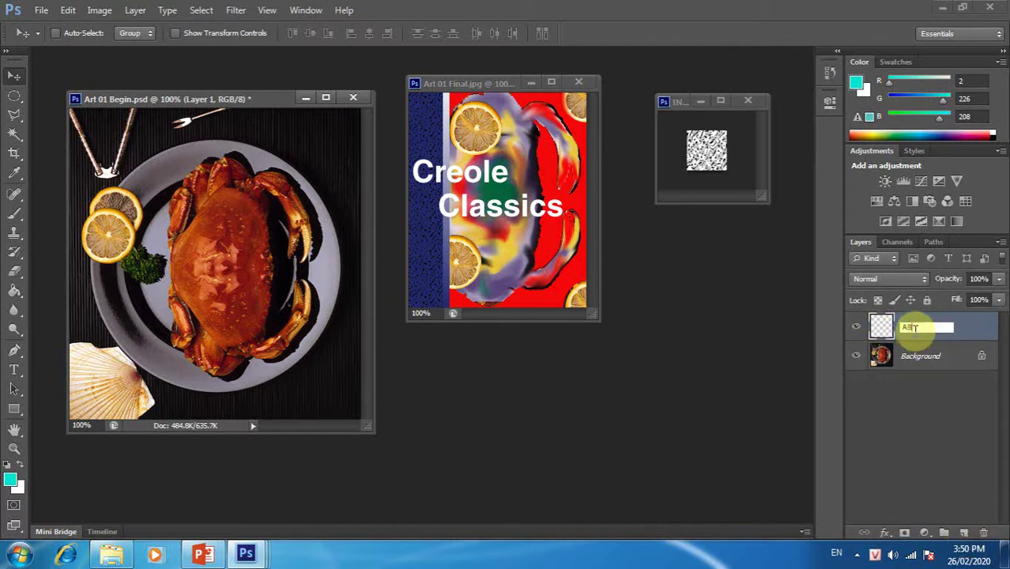
type("C")
key("Return")
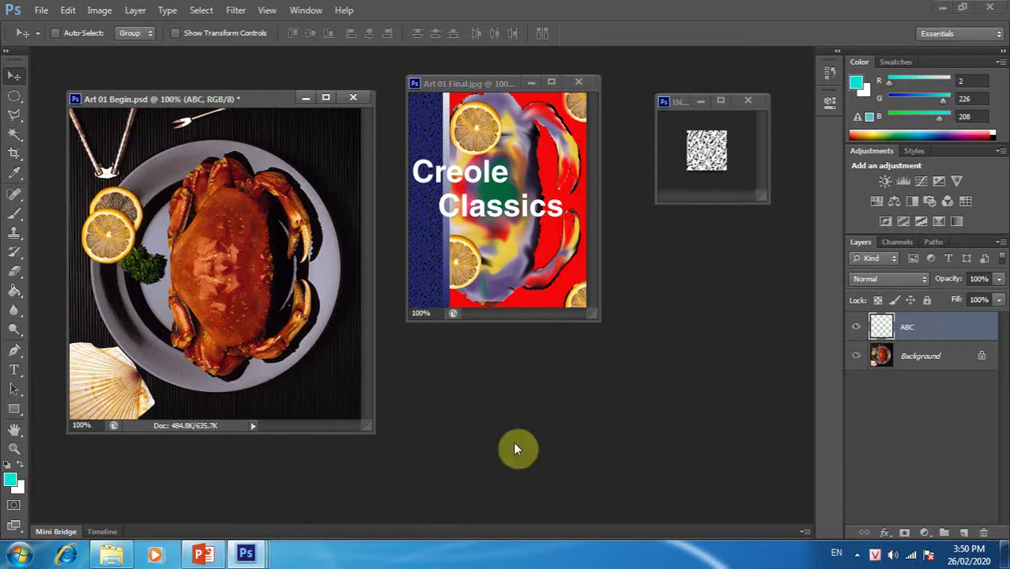
Set the foreground colour to dark green 069029 (R6 G144 B41).
left_click(16, 484)
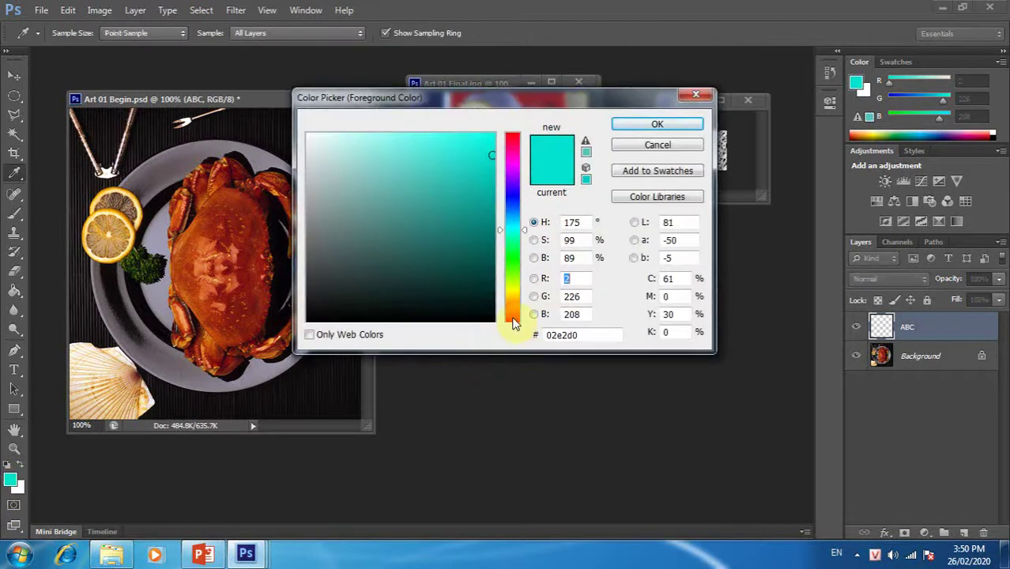
left_click_drag(514, 322, 486, 212)
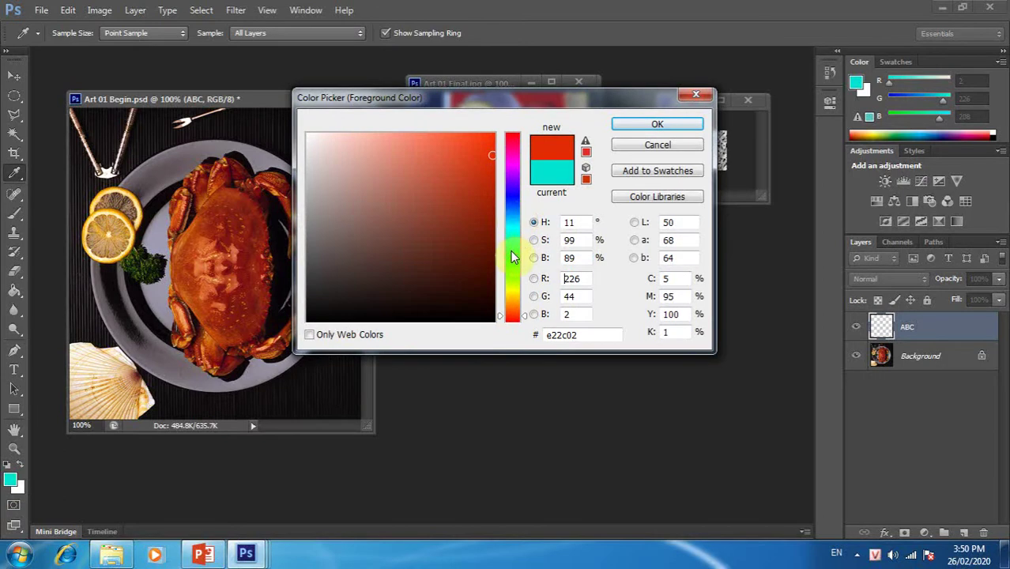
left_click(486, 214)
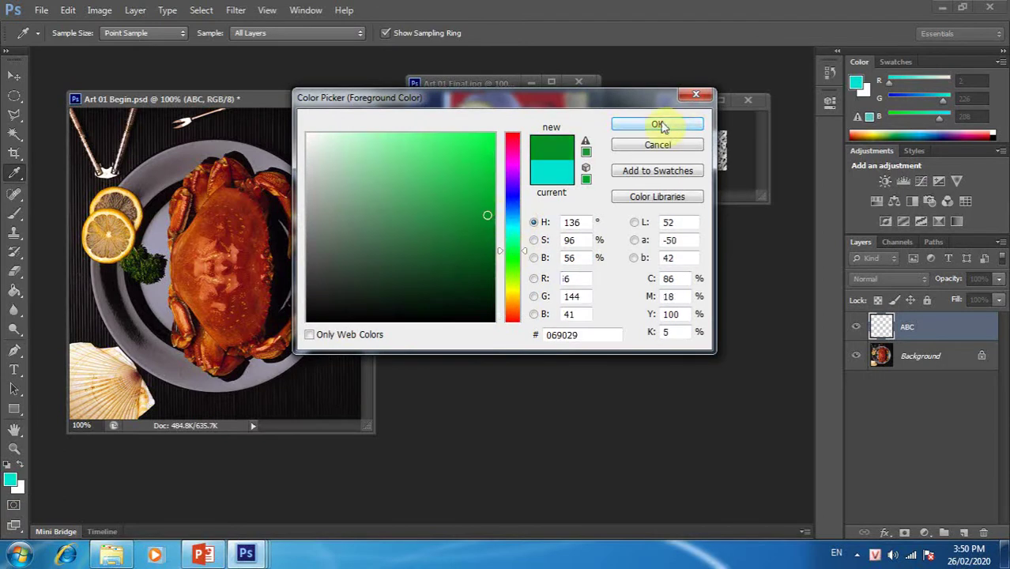
left_click(658, 125)
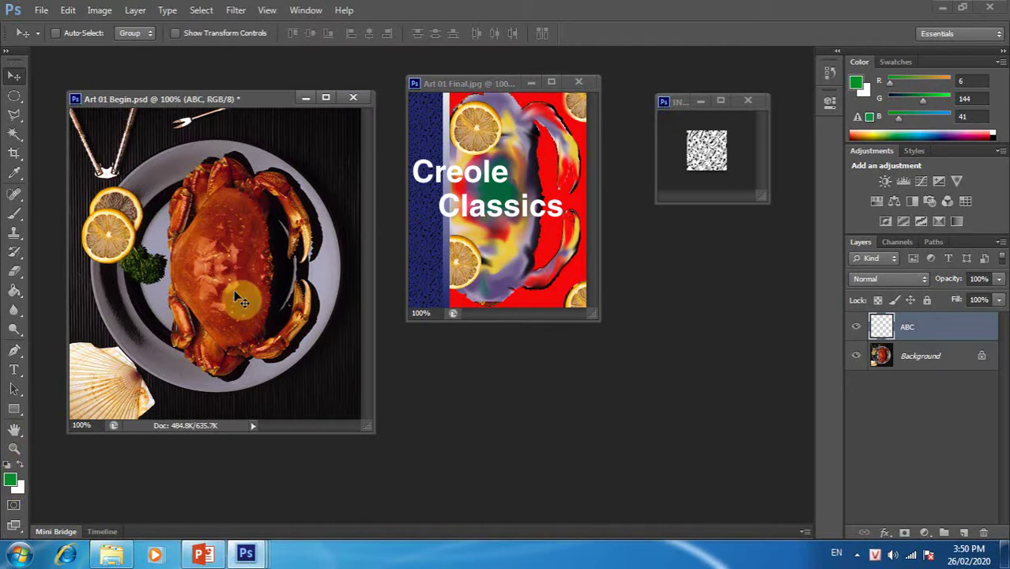
left_click(68, 9)
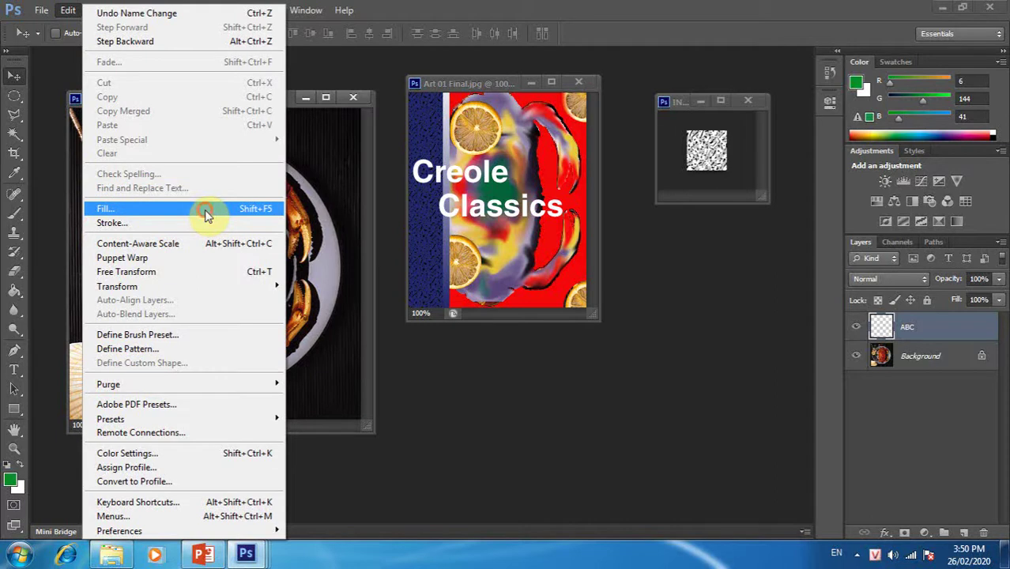
Fill the ABC layer with the green foreground colour and add an empty layer above it.
left_click(205, 211)
left_click_drag(456, 127, 405, 153)
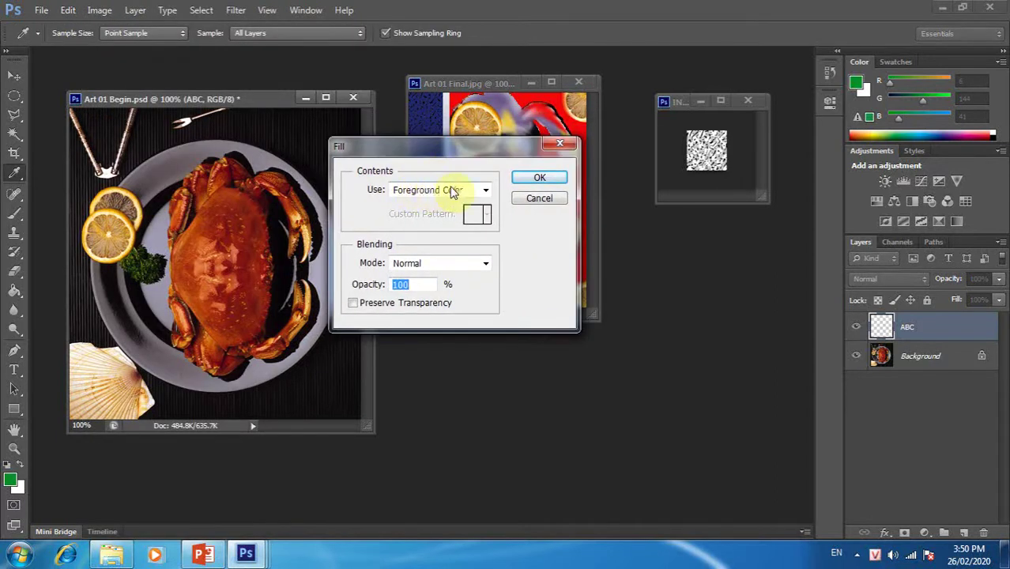
left_click(538, 179)
key("v")
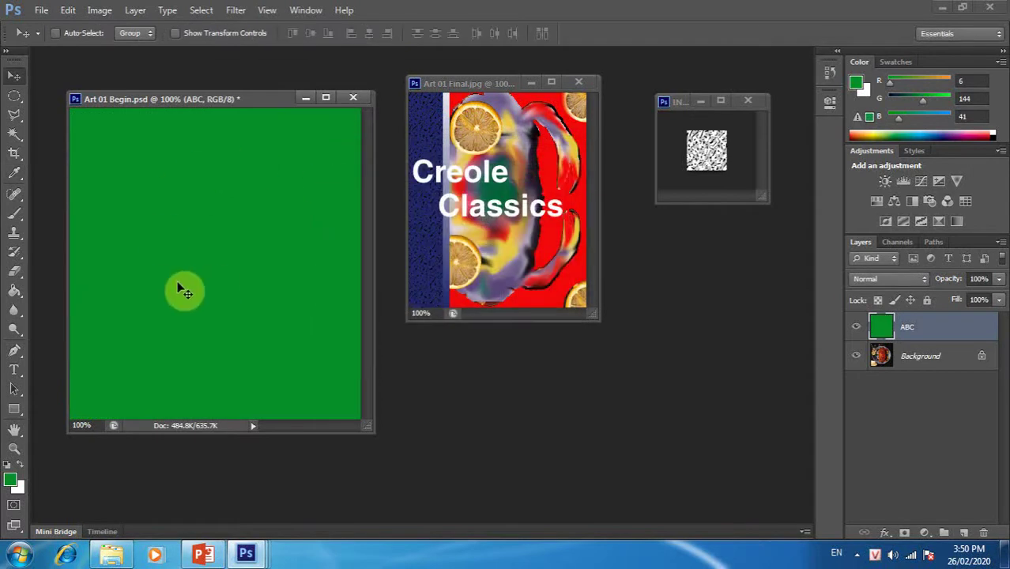
left_click(964, 532)
Fill Layer 1 with the white background colour.
left_click(68, 9)
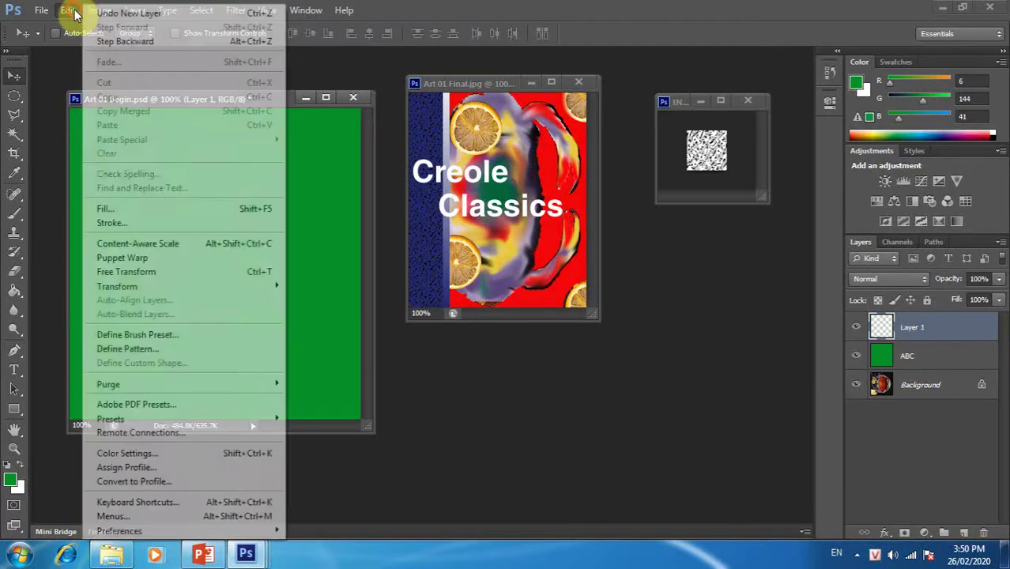
left_click(181, 211)
left_click(451, 190)
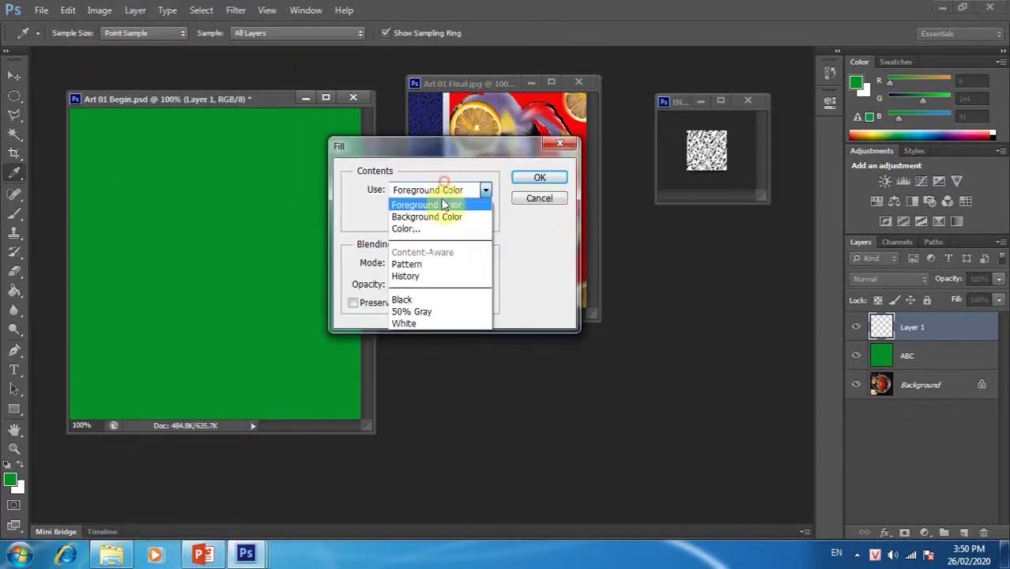
left_click(443, 217)
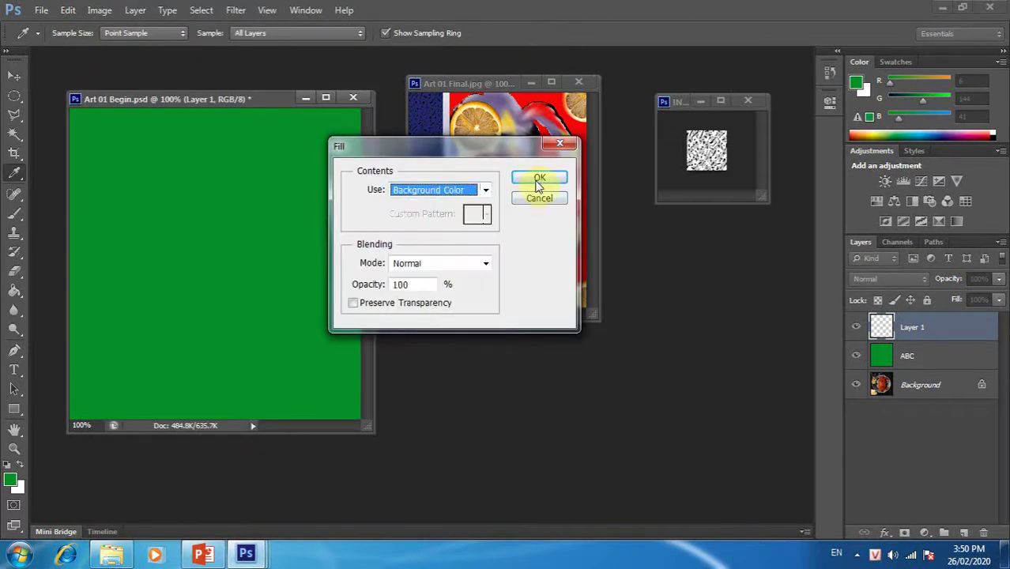
left_click(538, 178)
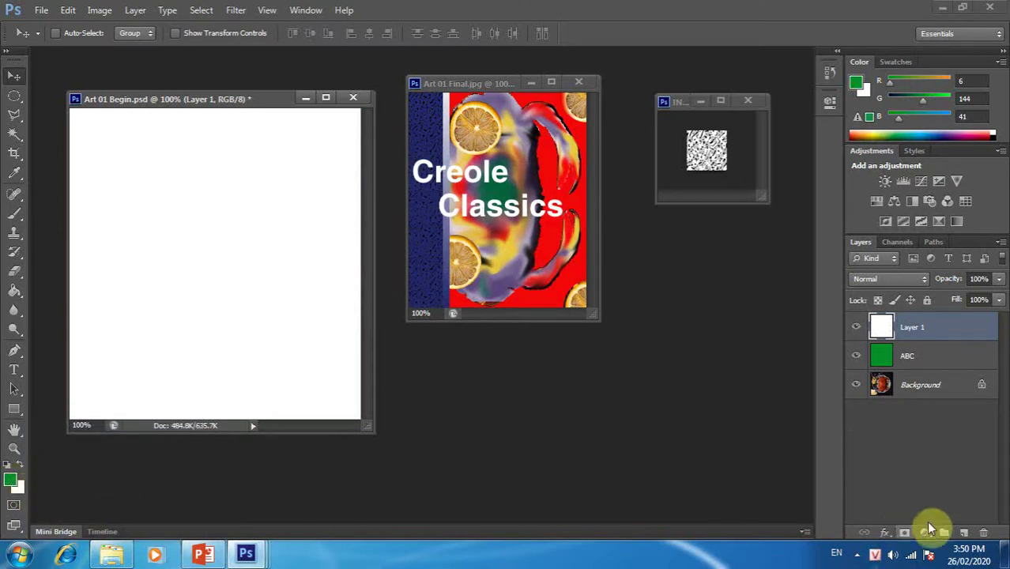
Add Layer 2 filled with custom red f00e0e (R240 G14 B14), then add empty Layer 3.
left_click(964, 533)
left_click(68, 9)
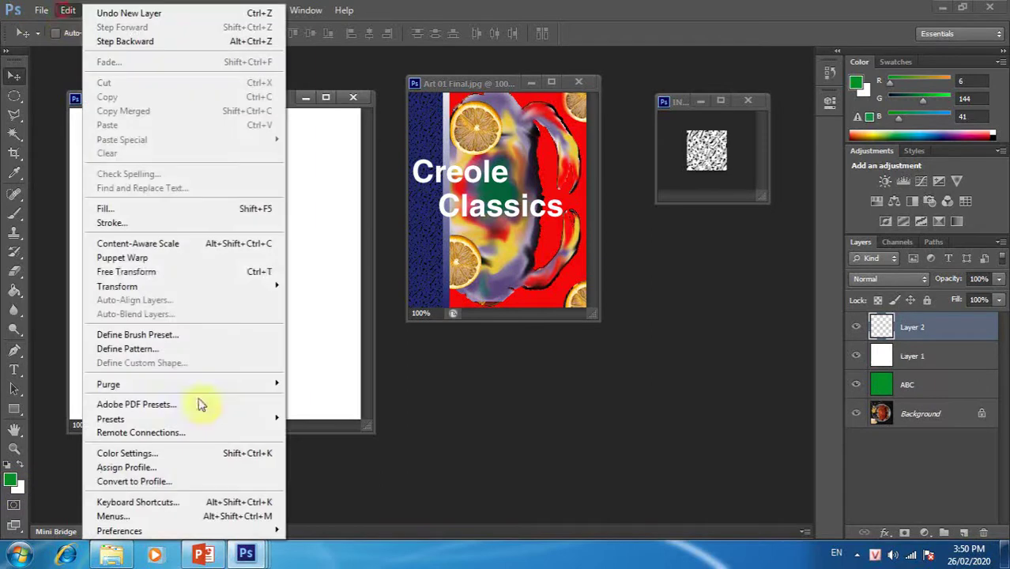
left_click(211, 208)
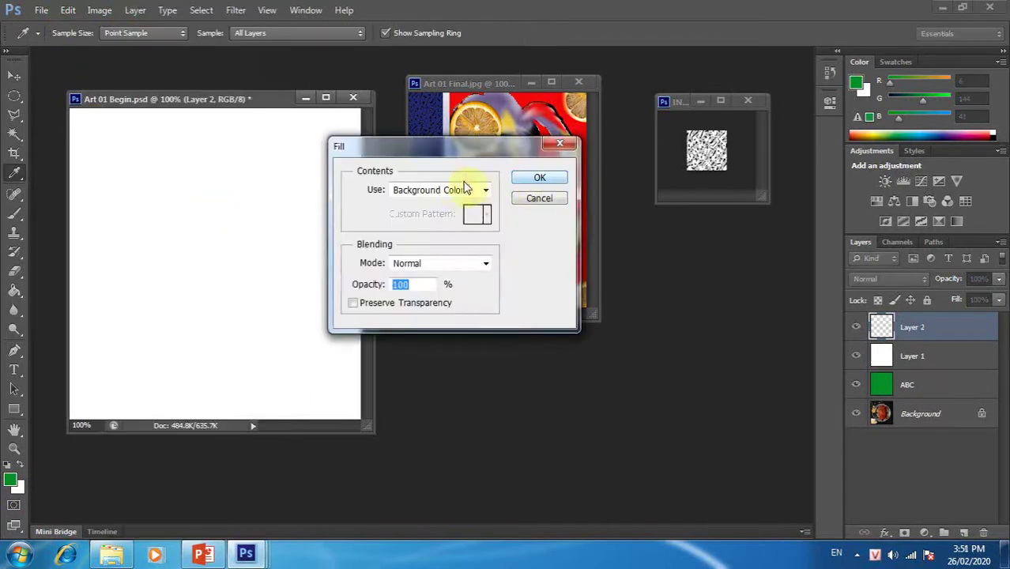
left_click(465, 190)
left_click(445, 235)
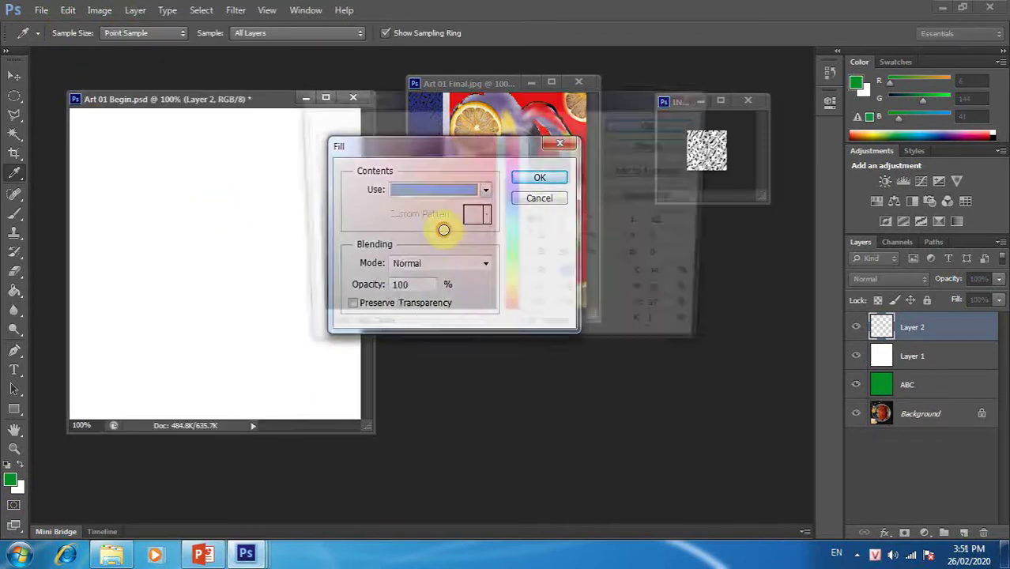
left_click(484, 143)
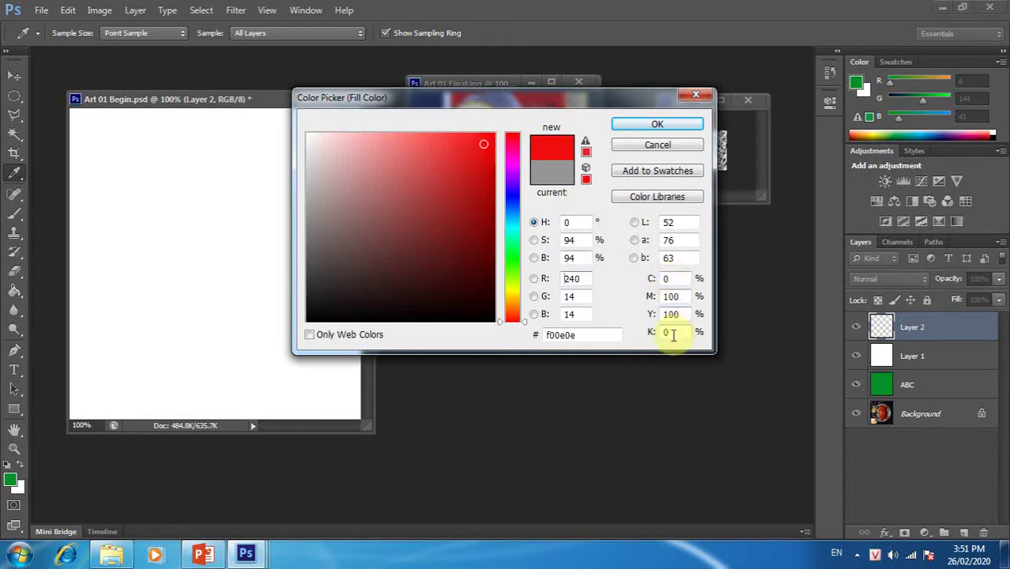
left_click(671, 128)
left_click(538, 178)
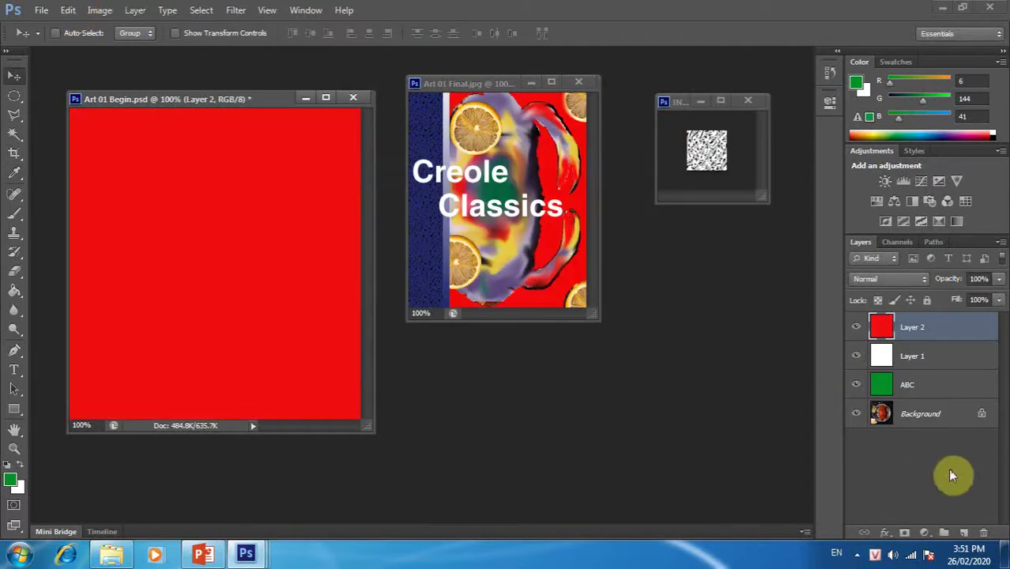
left_click(962, 532)
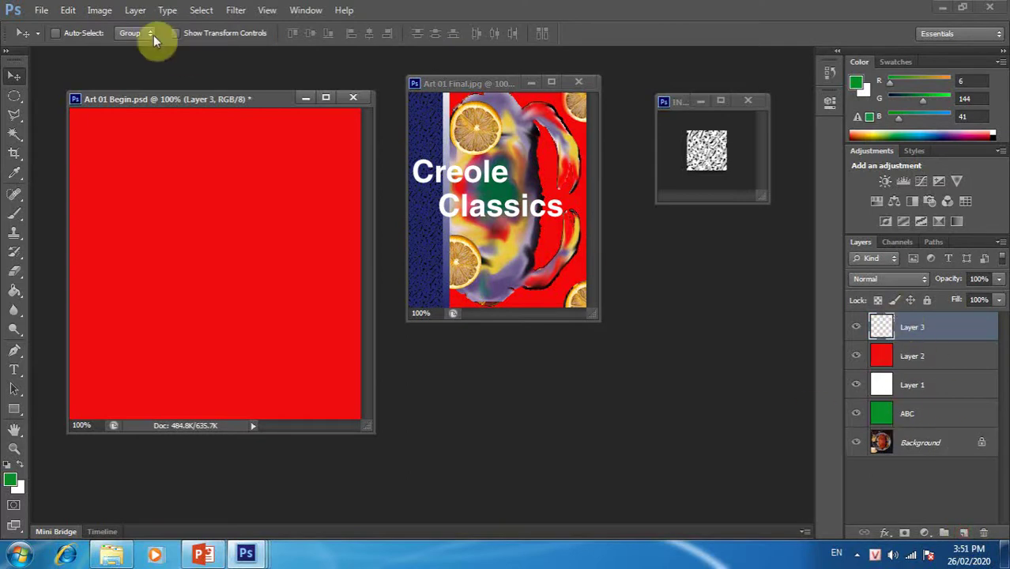
Fill Layer 3 with the blue bubble pattern from Custom Pattern.
left_click(68, 10)
left_click(194, 209)
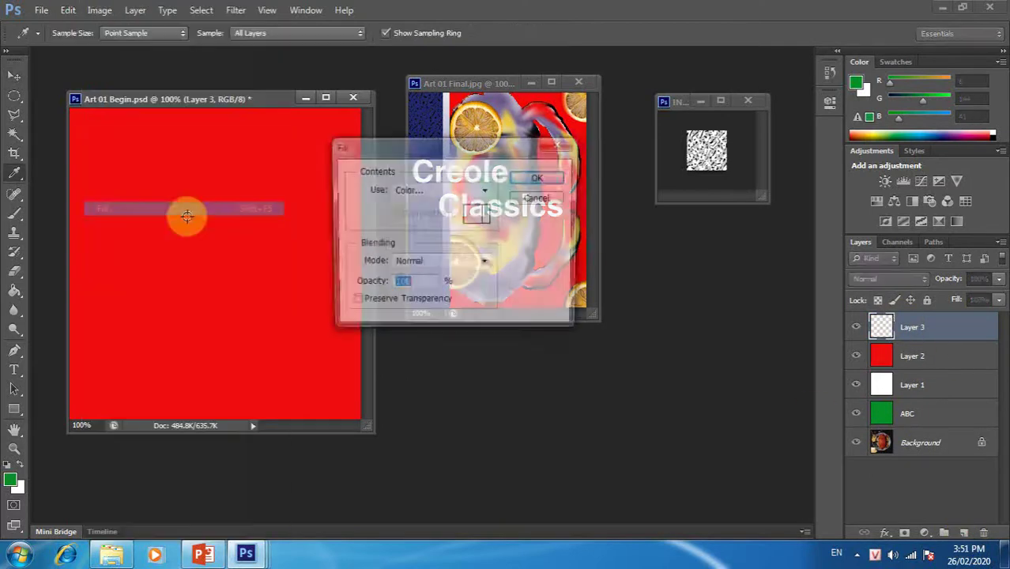
left_click(473, 192)
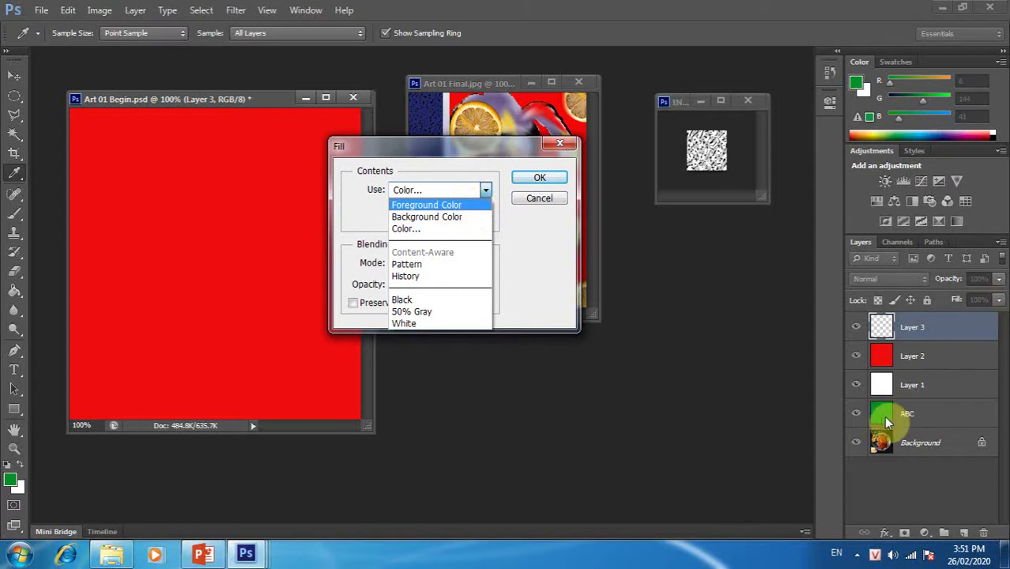
left_click(439, 266)
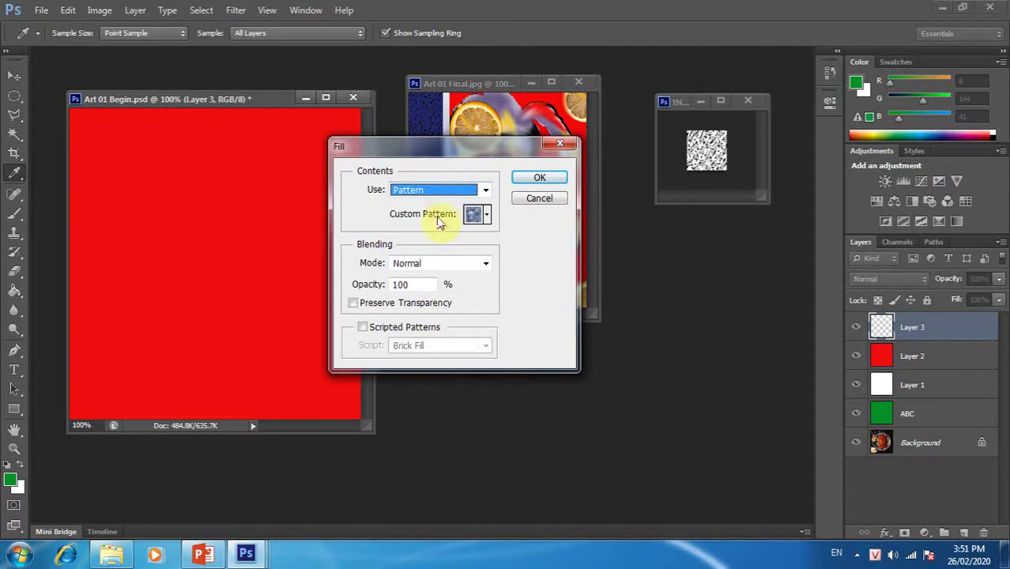
left_click(485, 216)
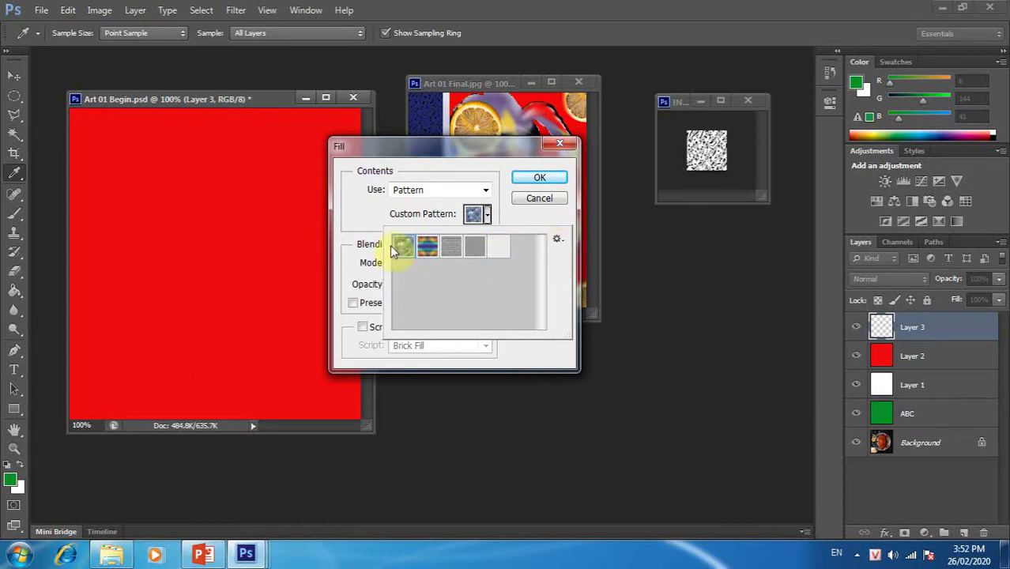
left_click(554, 178)
Add Layer 4 and fill it with the third, grey pattern.
key("v")
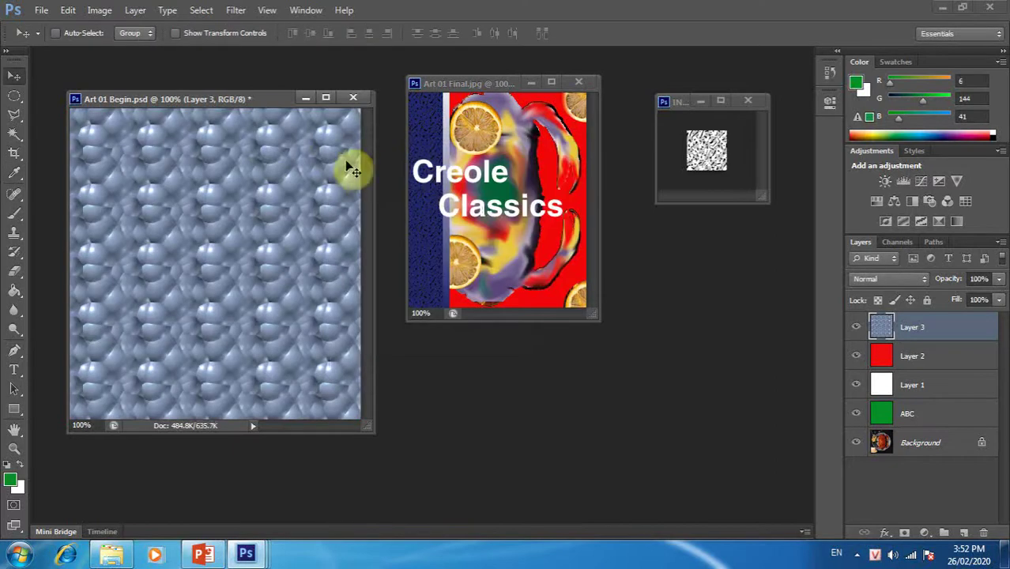
left_click(963, 534)
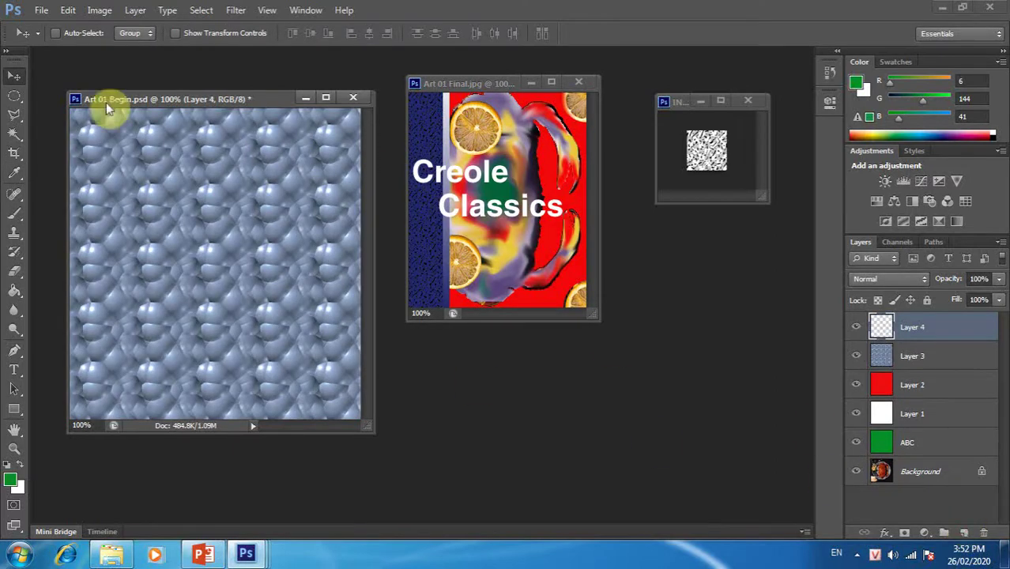
left_click(69, 11)
left_click(163, 204)
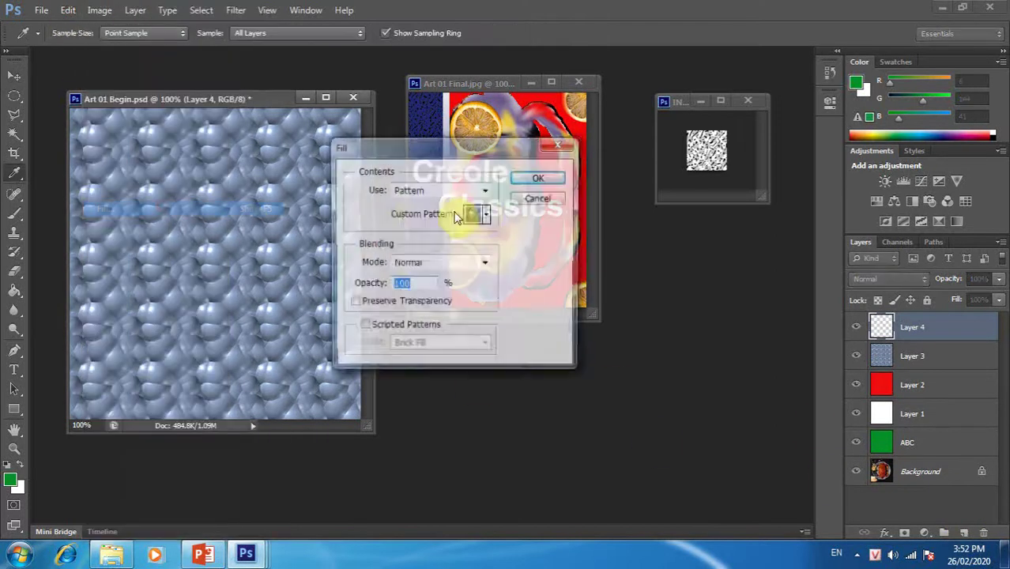
left_click(485, 215)
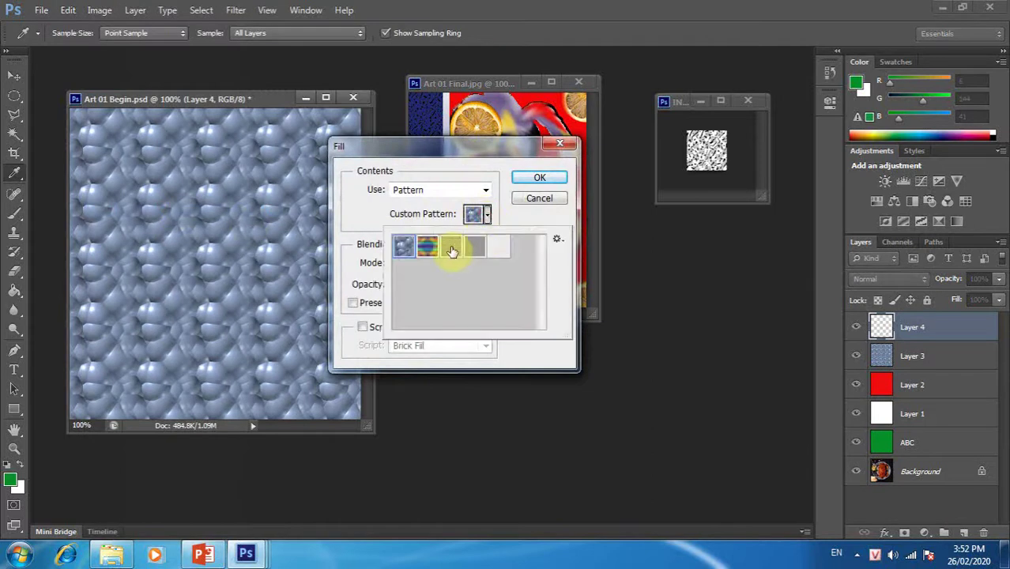
left_click(452, 250)
left_click(540, 179)
key("v")
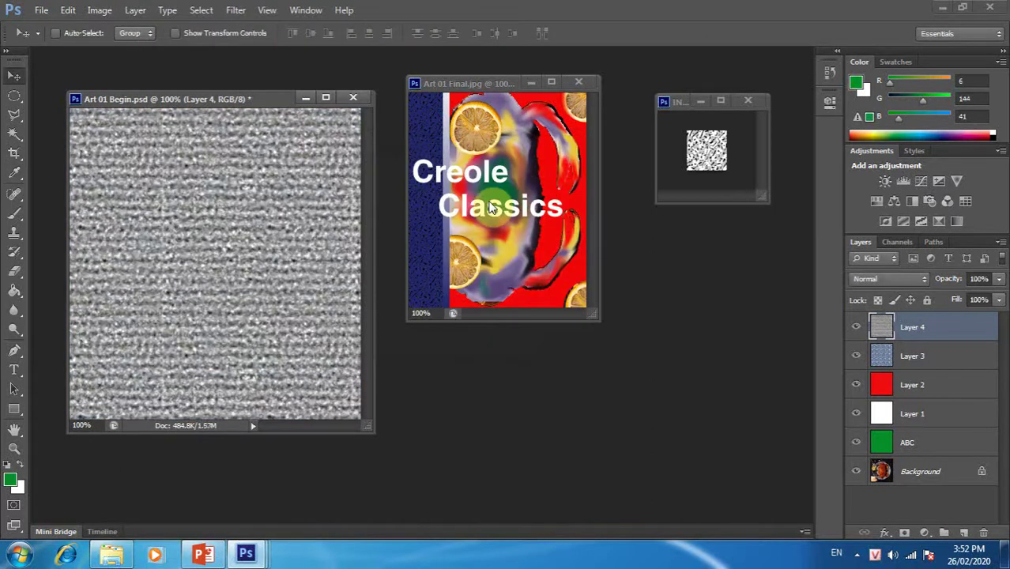
Refill Layer 4 from History so it shows the original crab photo.
left_click(68, 10)
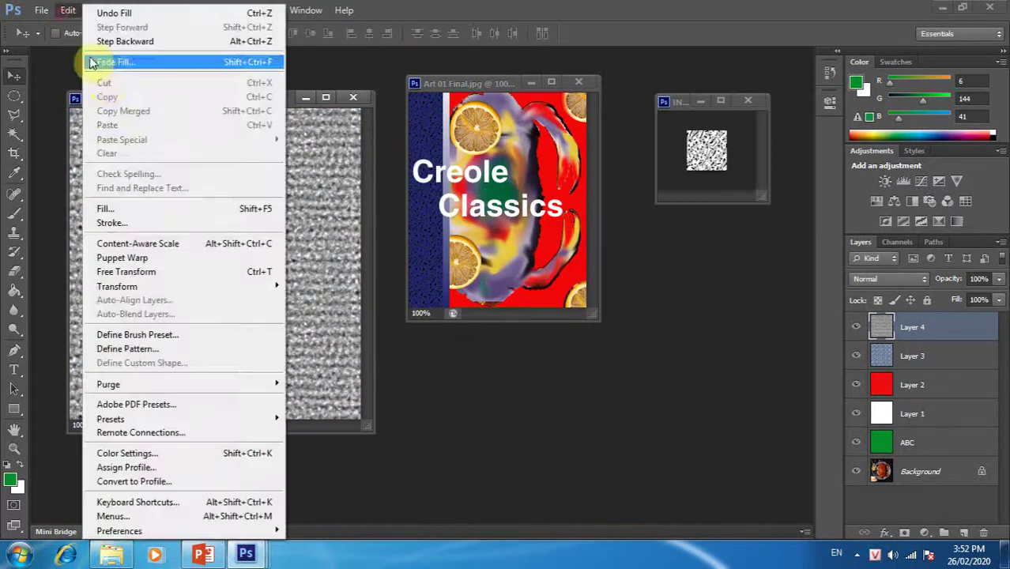
left_click(249, 210)
left_click(451, 190)
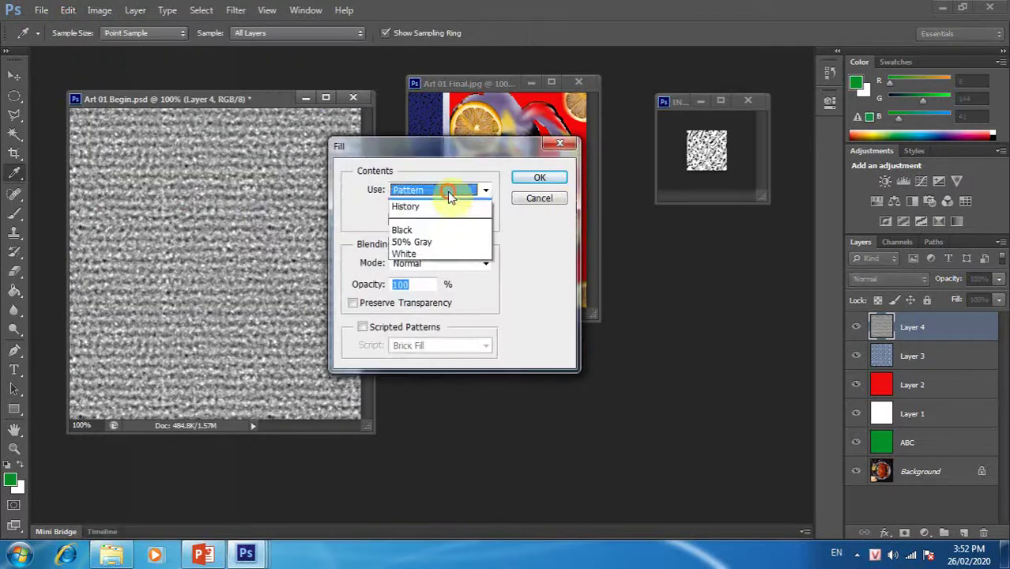
left_click(448, 278)
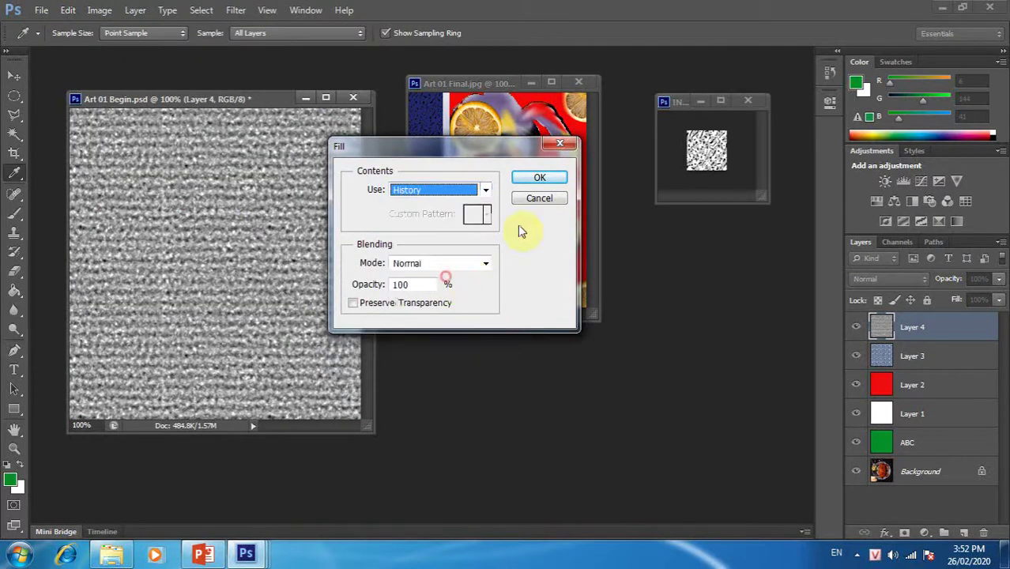
left_click(543, 178)
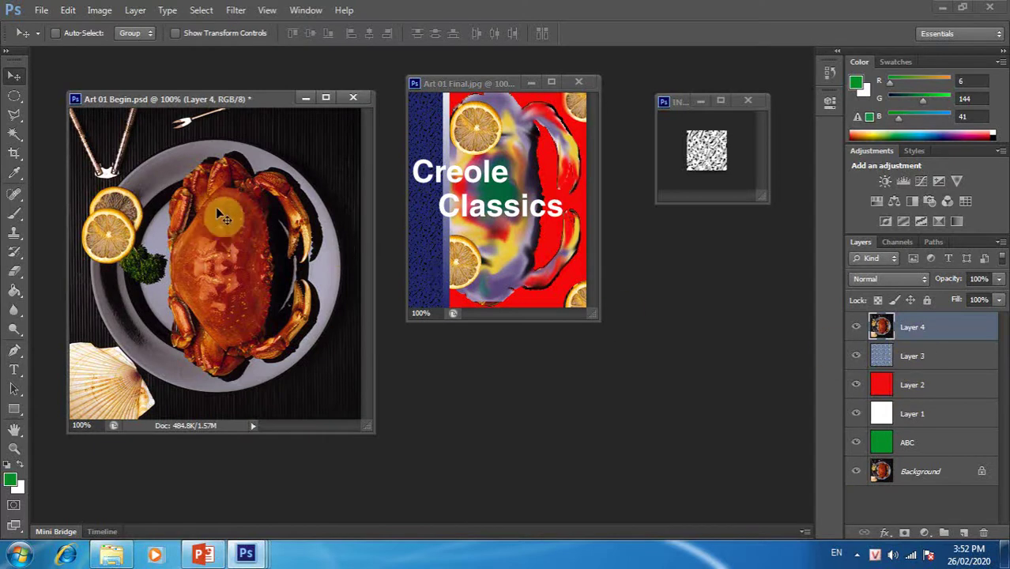
Fill Layer 4 with solid black.
left_click(70, 11)
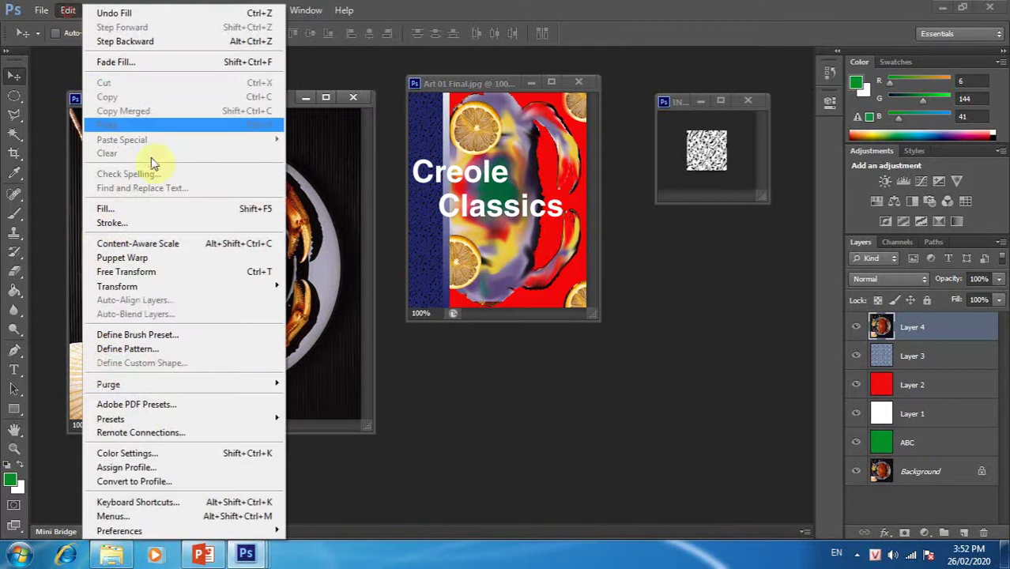
left_click(175, 204)
left_click(435, 190)
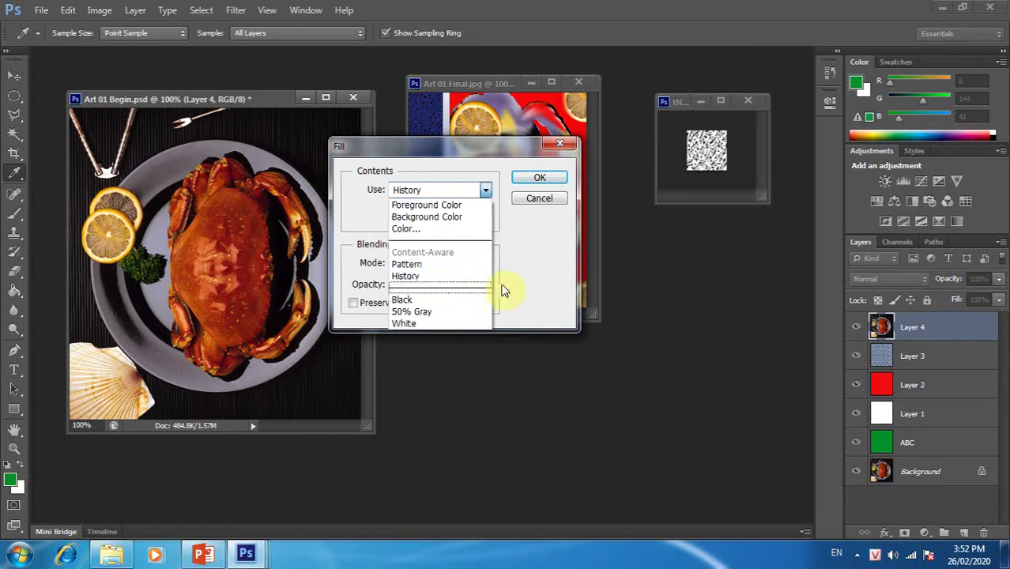
left_click(438, 298)
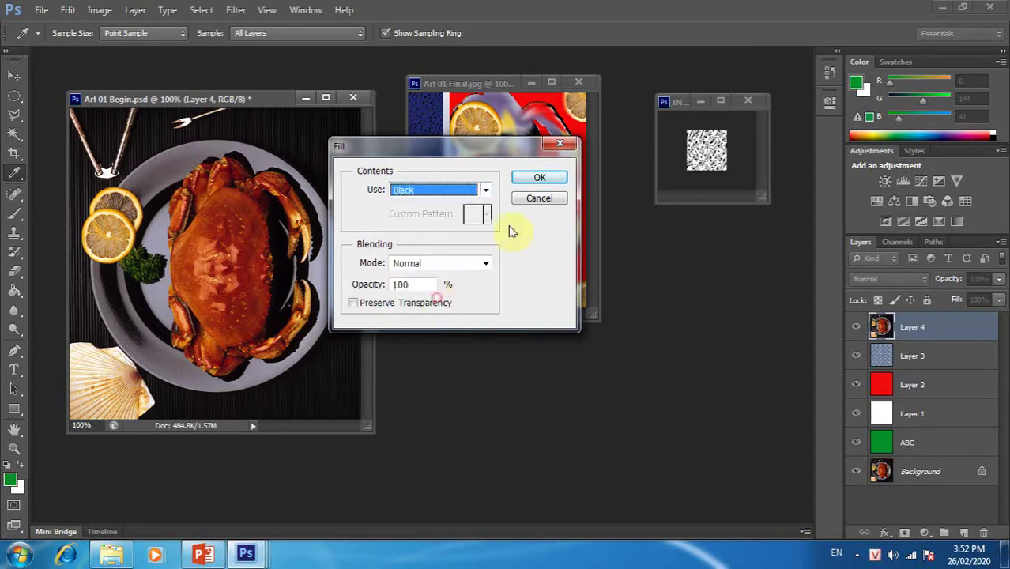
left_click(538, 179)
key("v")
Fill Layer 4 with 50% gray.
left_click(69, 10)
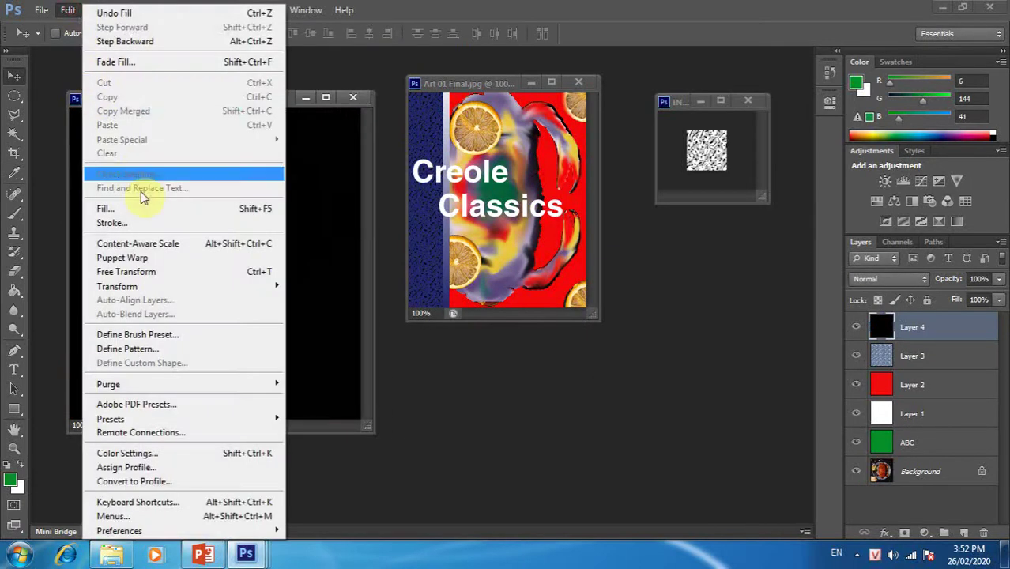
left_click(144, 208)
left_click(424, 191)
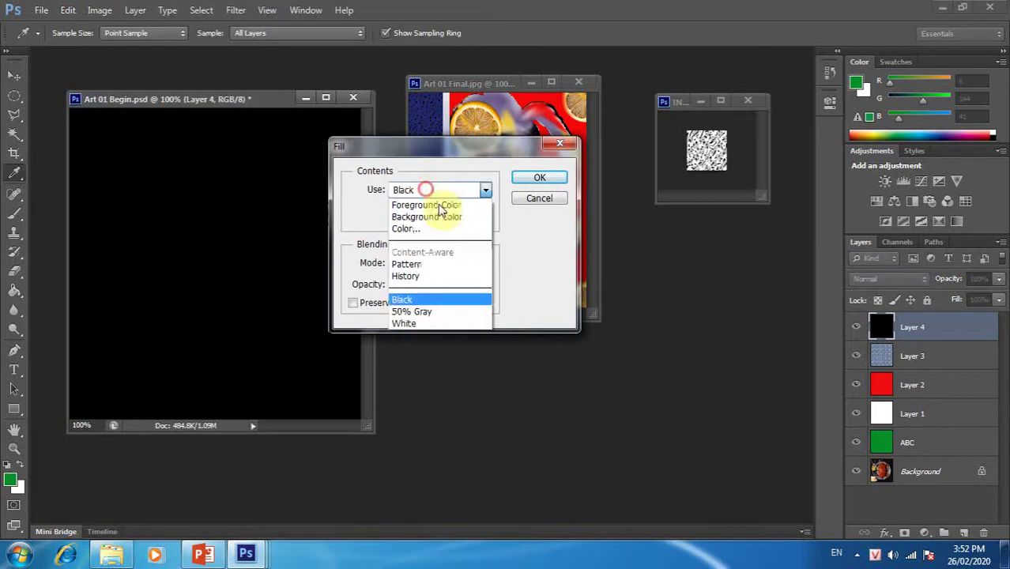
left_click(433, 313)
left_click(539, 177)
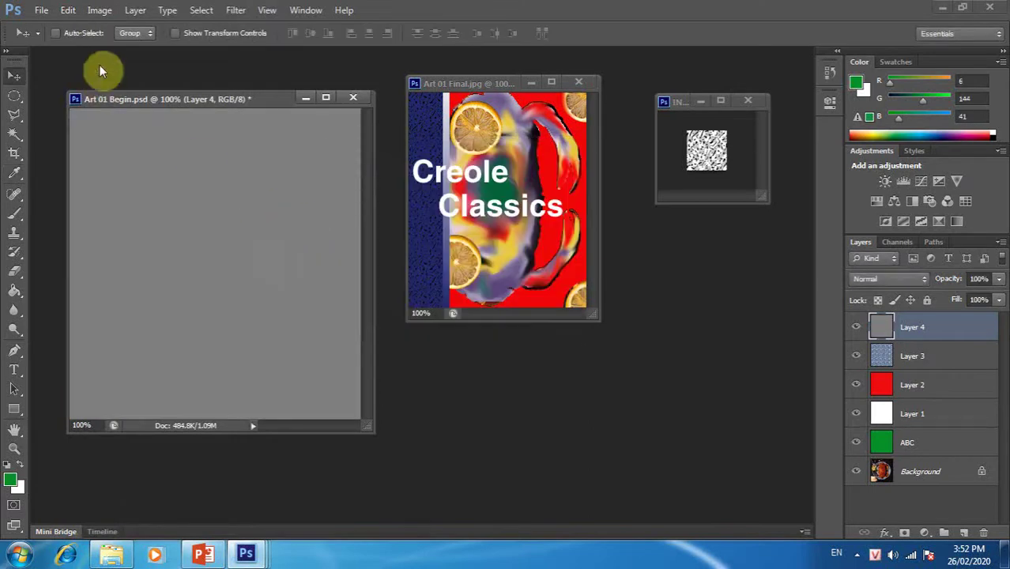
Fill Layer 4 with plain white.
left_click(68, 10)
left_click(167, 209)
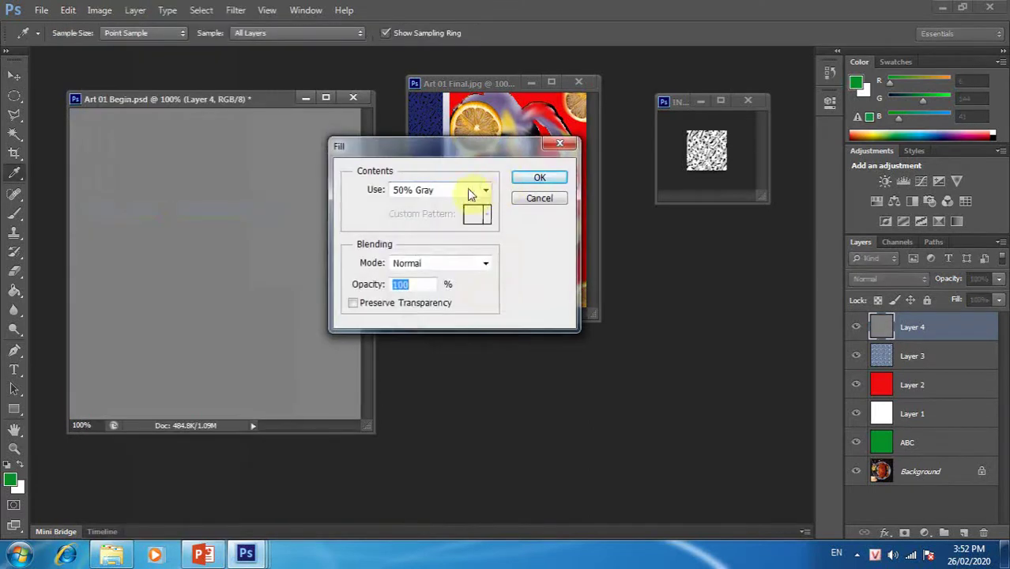
left_click(471, 191)
left_click(428, 320)
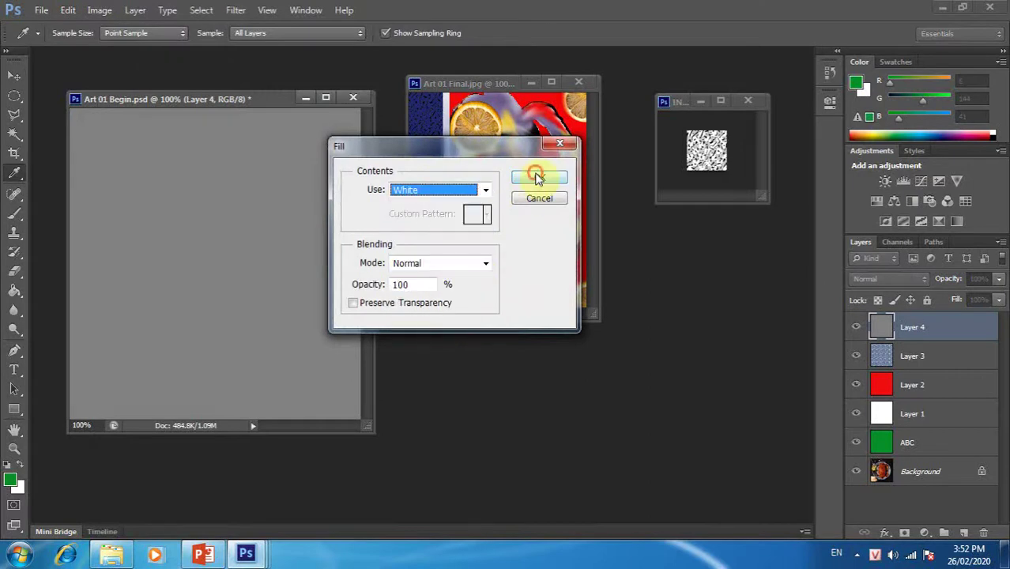
left_click(537, 177)
key("v")
left_click(68, 10)
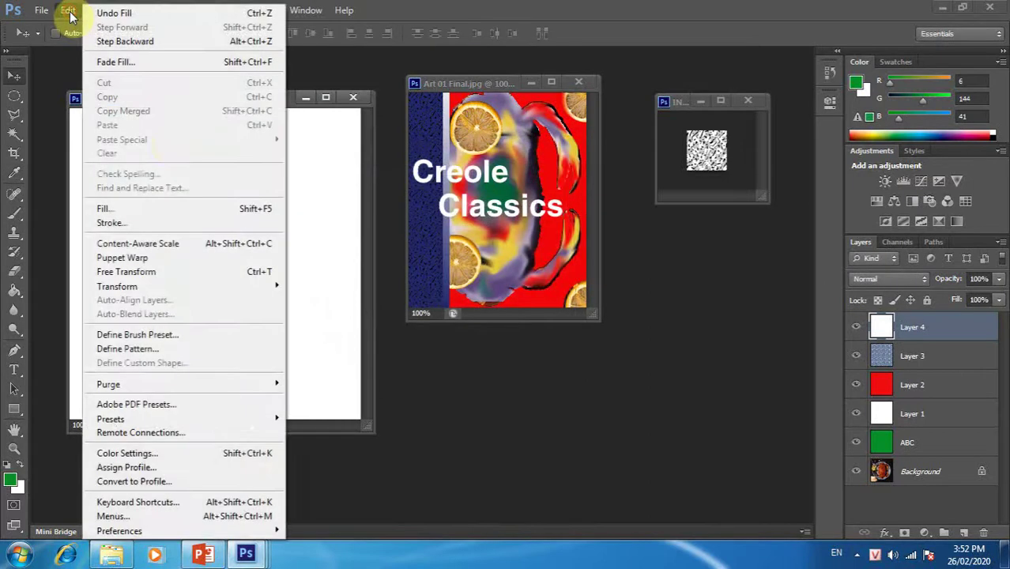
left_click(169, 207)
left_click(424, 190)
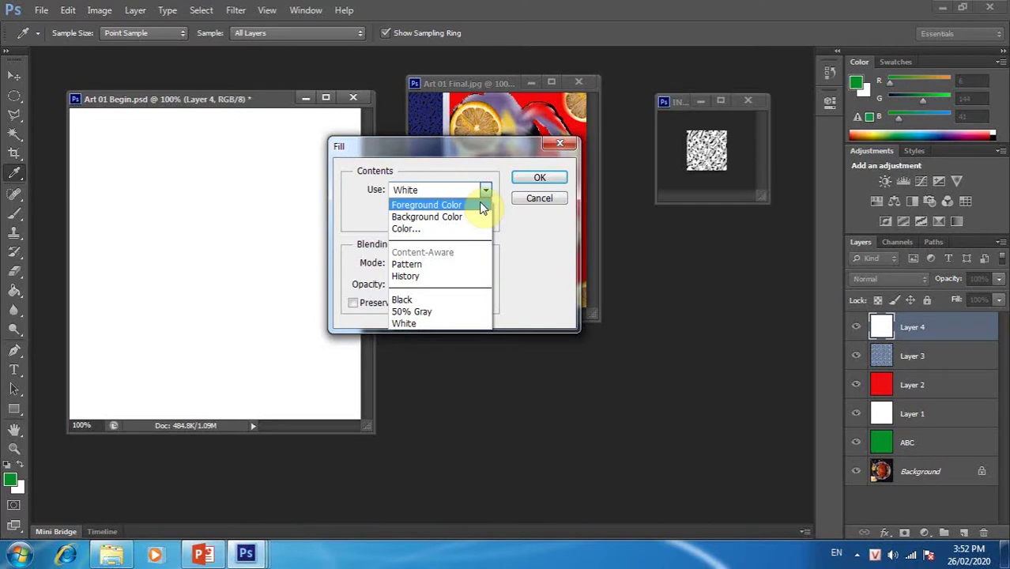
left_click(542, 203)
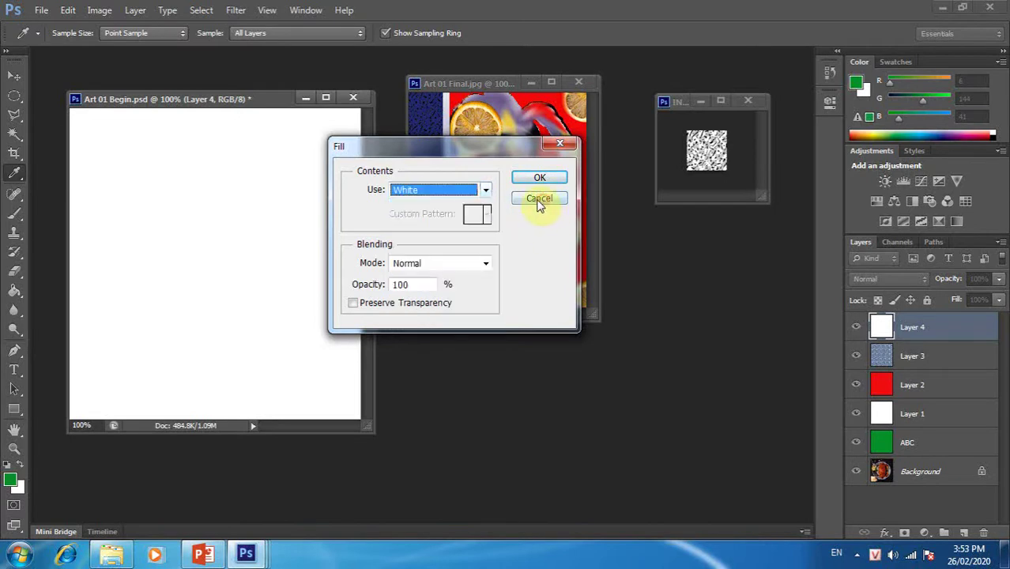
left_click(538, 199)
key("v")
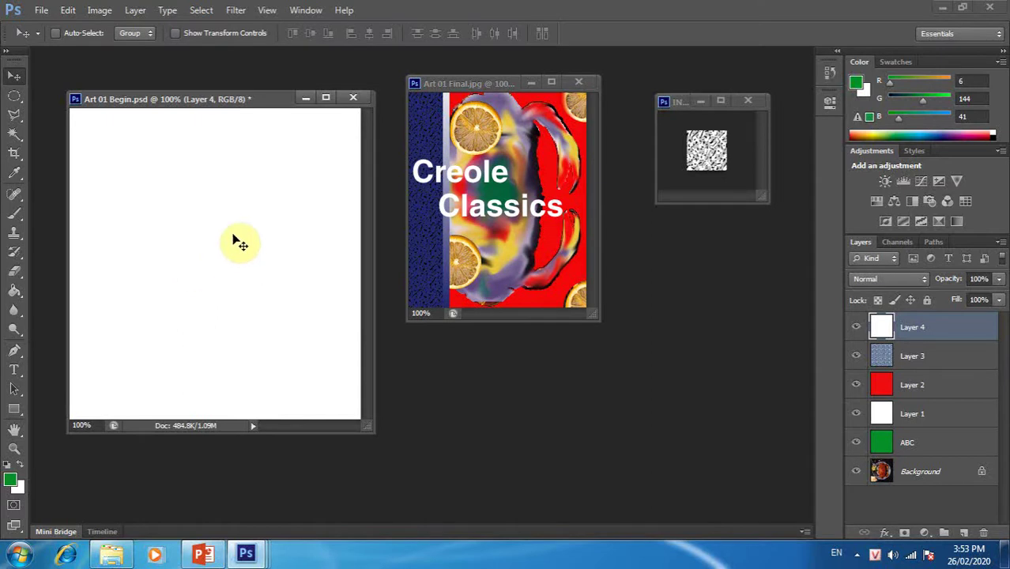
left_click(76, 14)
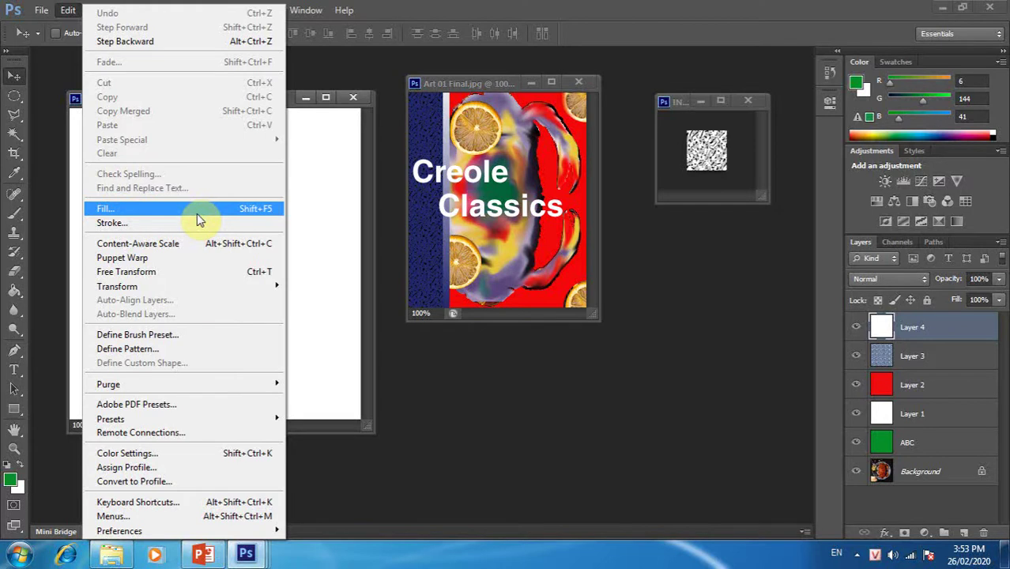
left_click(332, 246)
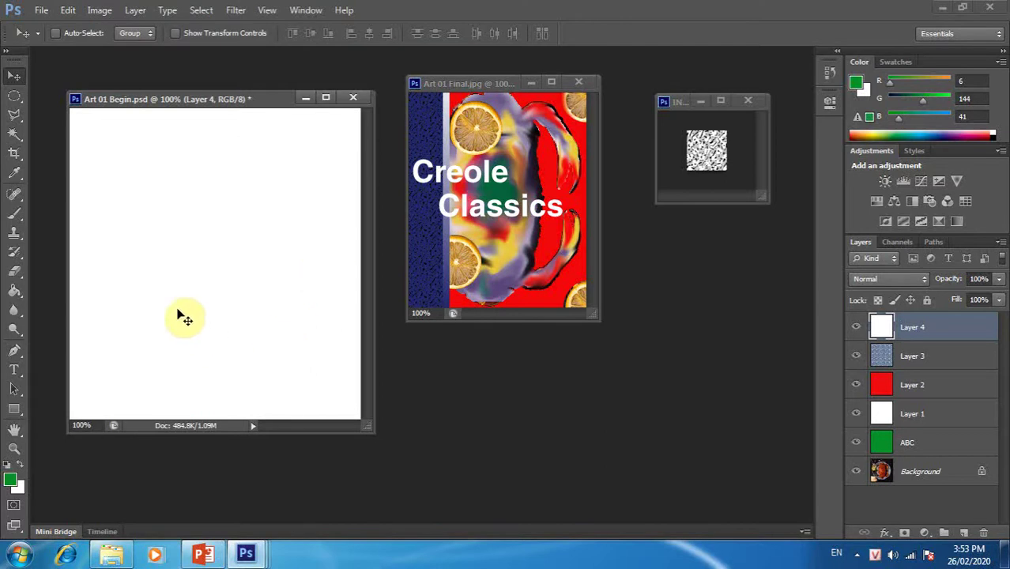
left_click_drag(26, 297, 90, 287)
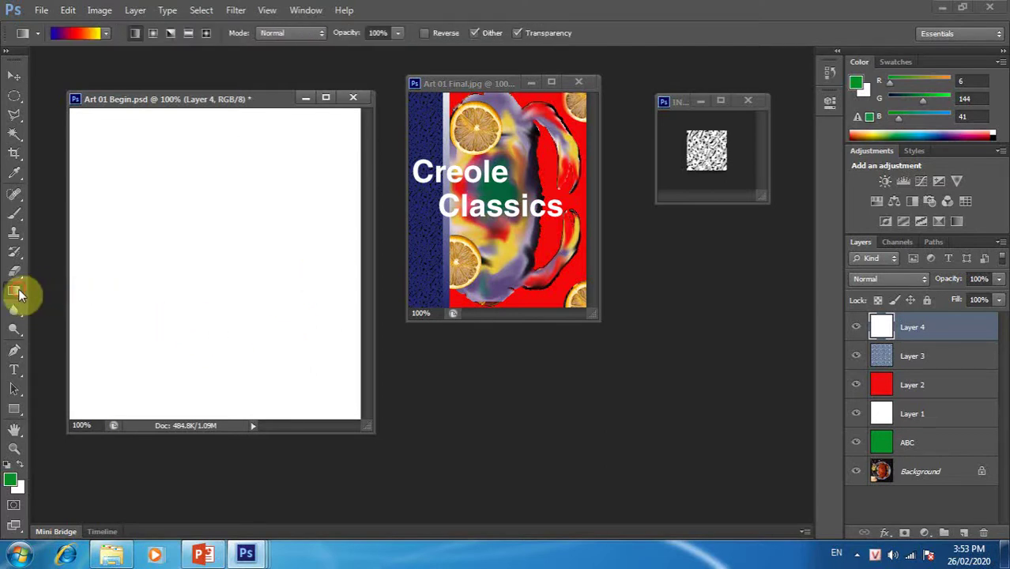
With the Gradient Tool, fill Layer 4 blue-red-yellow, then green-to-white.
left_click_drag(20, 295, 87, 287)
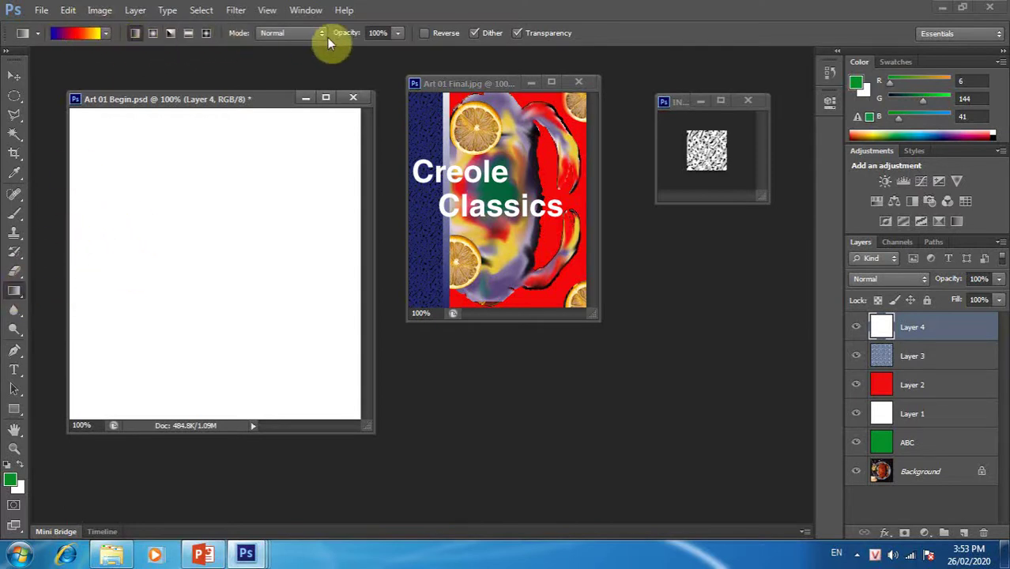
left_click_drag(89, 234, 332, 234)
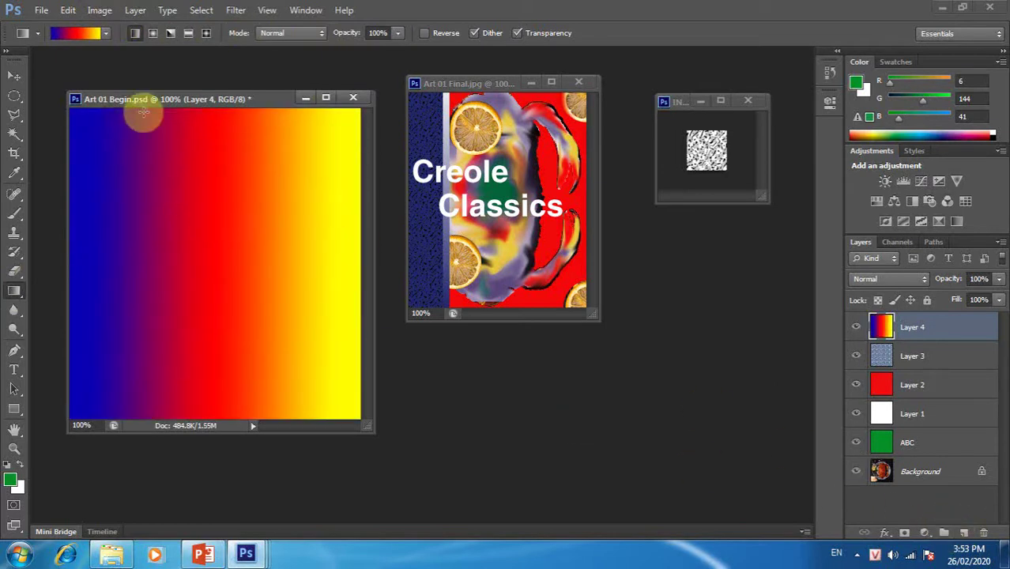
left_click(106, 38)
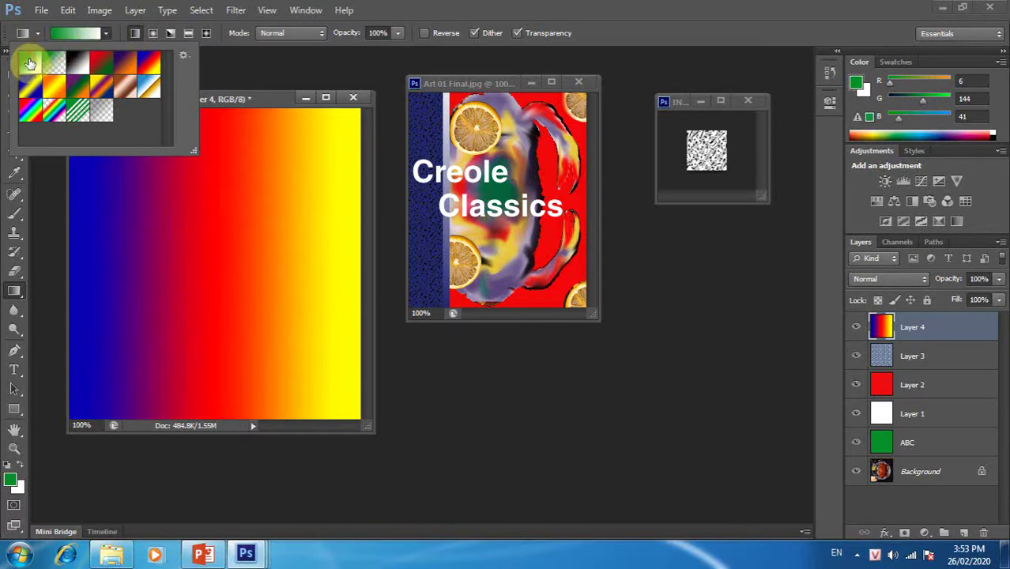
left_click(106, 33)
left_click_drag(96, 217, 329, 217)
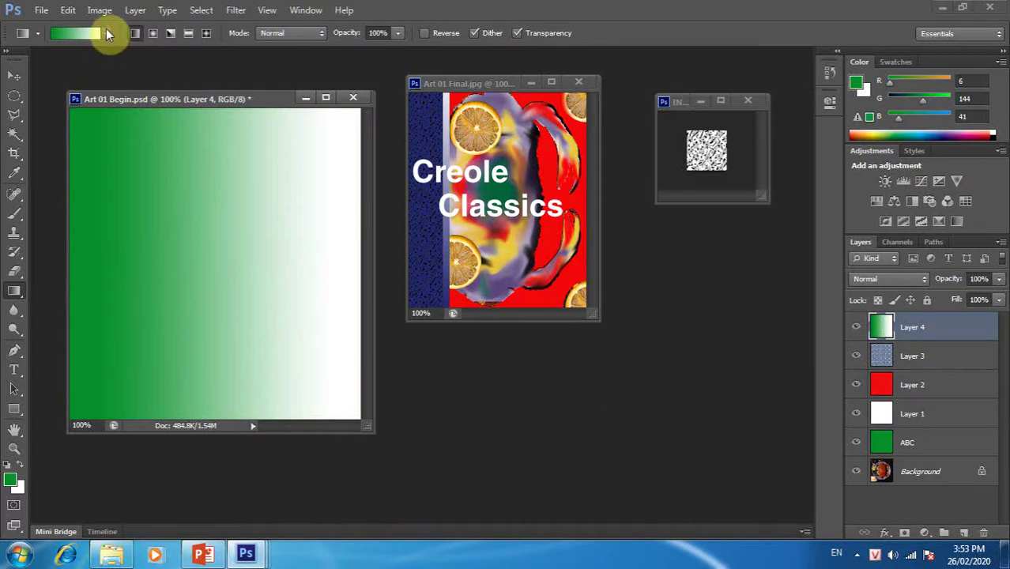
Draw a left-to-right rainbow Spectrum gradient across the canvas.
left_click(107, 34)
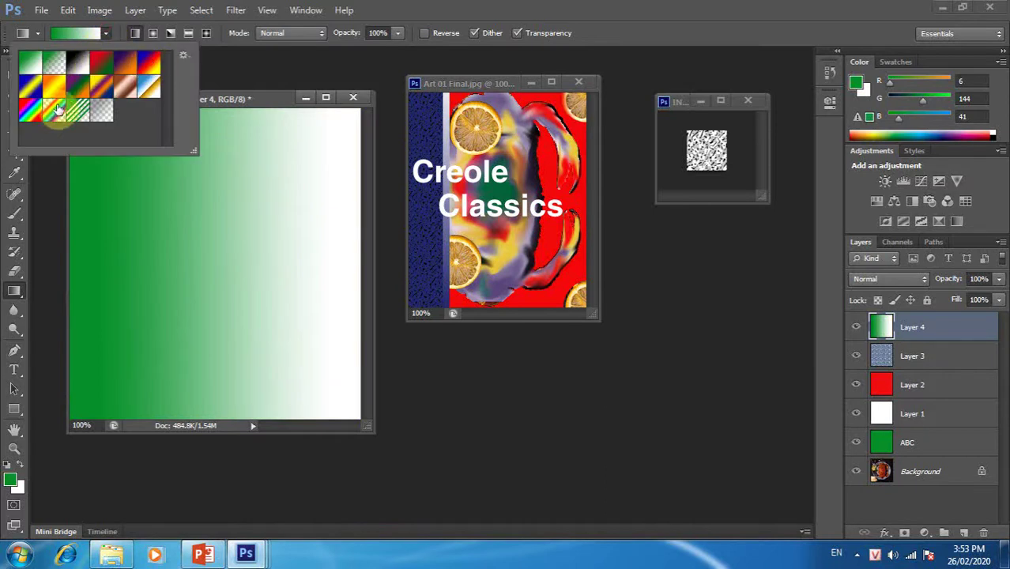
left_click(30, 111)
left_click(106, 33)
left_click_drag(100, 242, 364, 257)
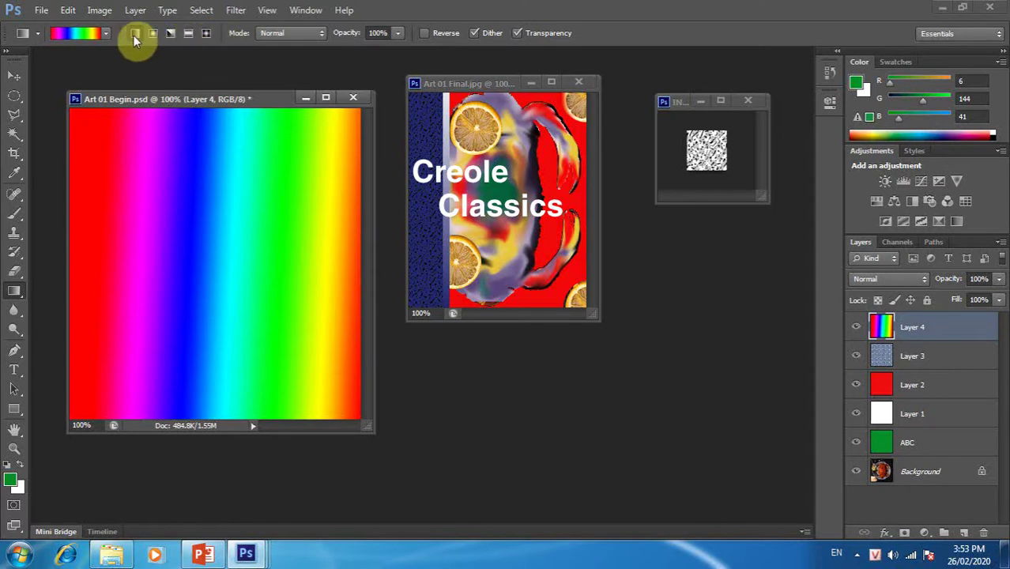
Try radial, angle and reflected versions of the rainbow gradient.
left_click(153, 35)
left_click_drag(220, 221, 305, 352)
left_click(171, 33)
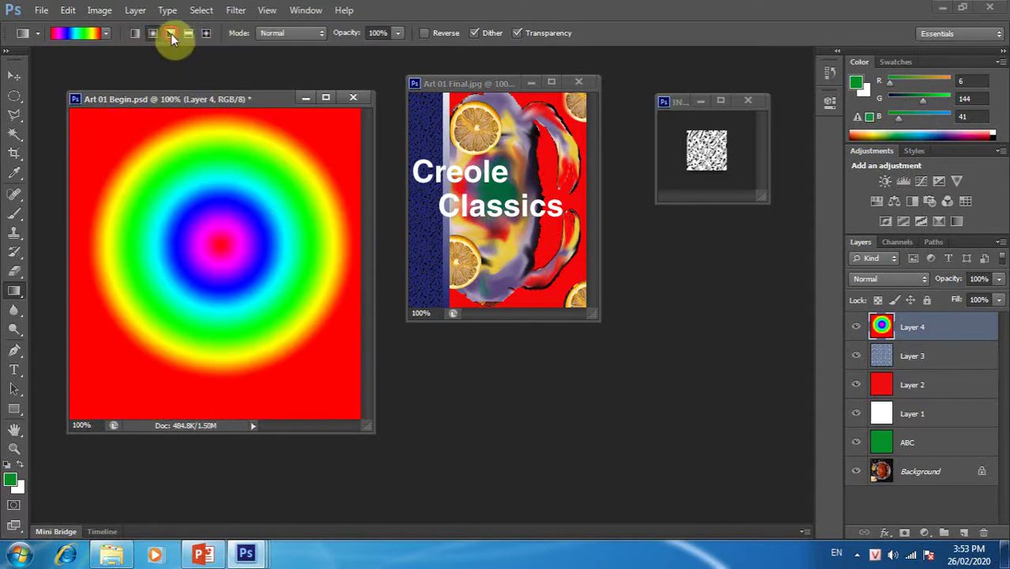
left_click_drag(213, 232, 305, 346)
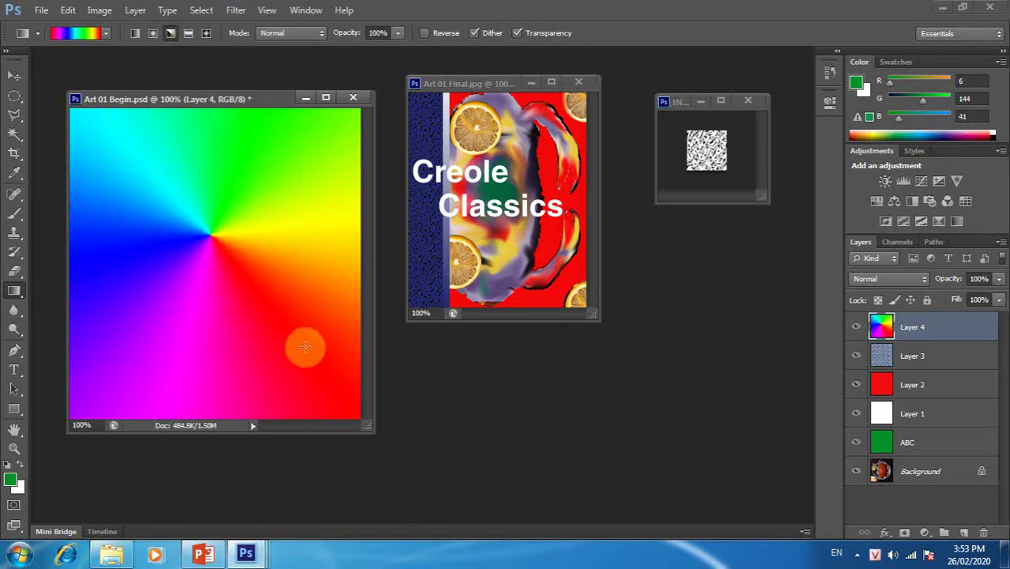
left_click(188, 33)
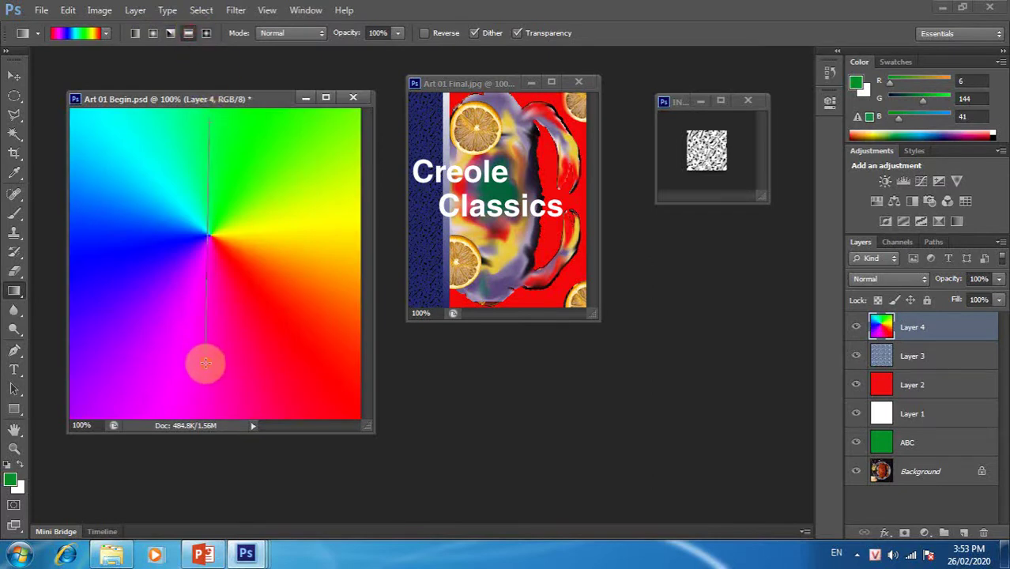
left_click_drag(211, 116, 207, 359)
Try diamond rainbow gradients, then redraw a horizontal linear Spectrum gradient.
left_click(206, 34)
left_click_drag(208, 239, 316, 364)
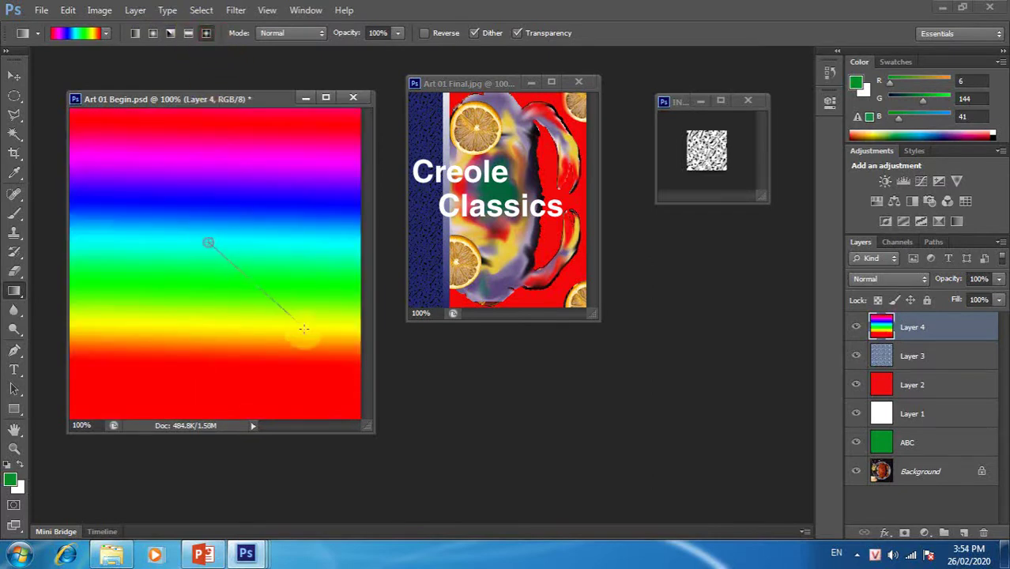
left_click_drag(147, 226, 283, 298)
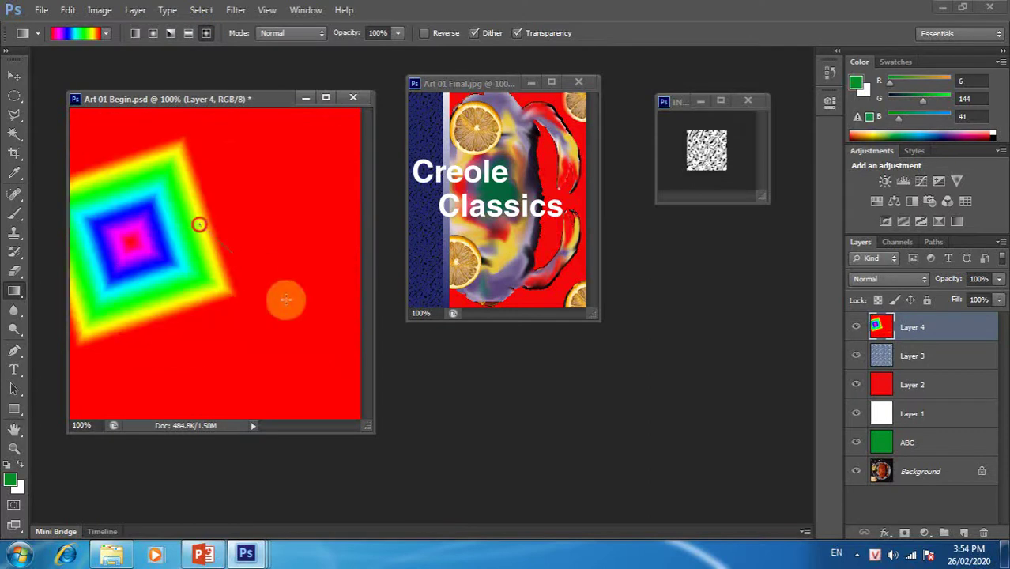
mouse_move(198, 214)
left_mouse_down()
mouse_move(283, 313)
mouse_move(289, 342)
left_mouse_up()
left_click_drag(167, 200, 319, 338)
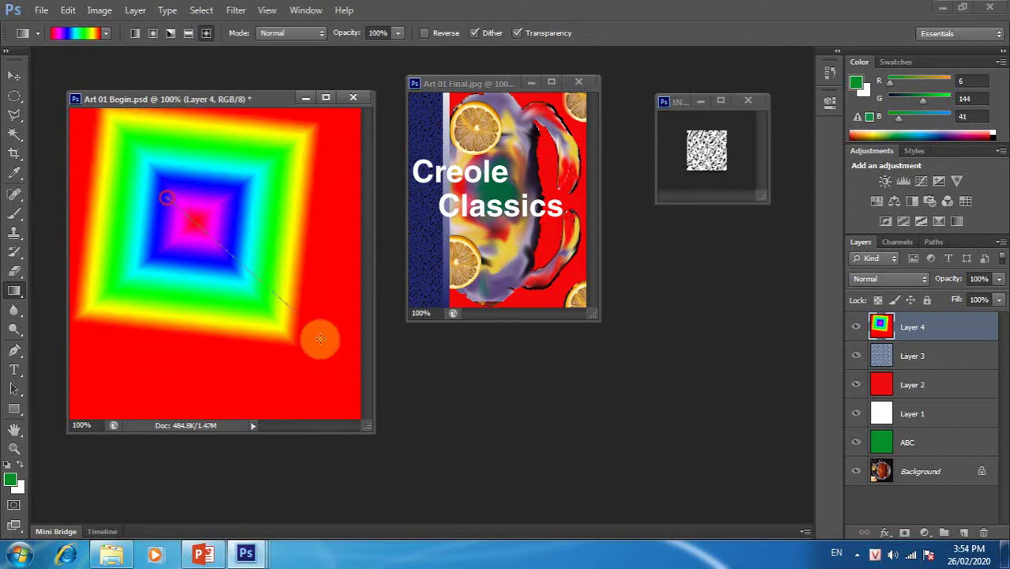
left_click(135, 33)
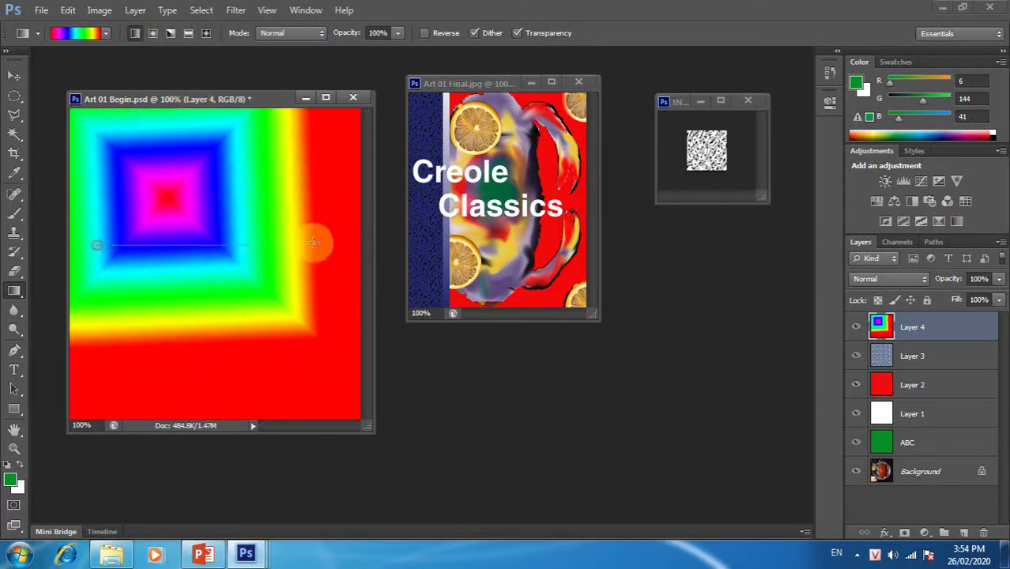
left_click_drag(107, 244, 340, 242)
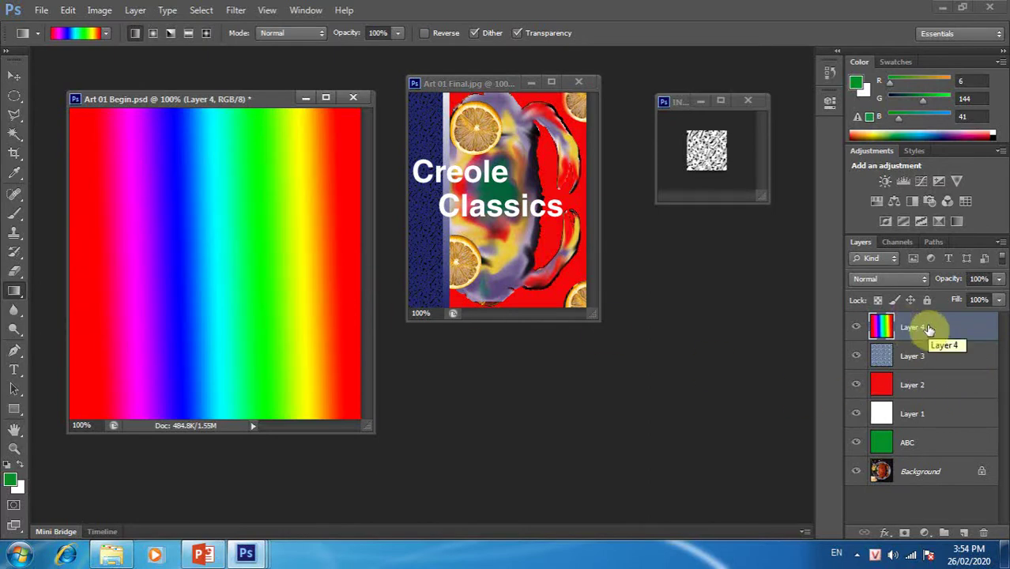
Add a new Layer 5 and paint two green brush strokes on it.
left_click(965, 532)
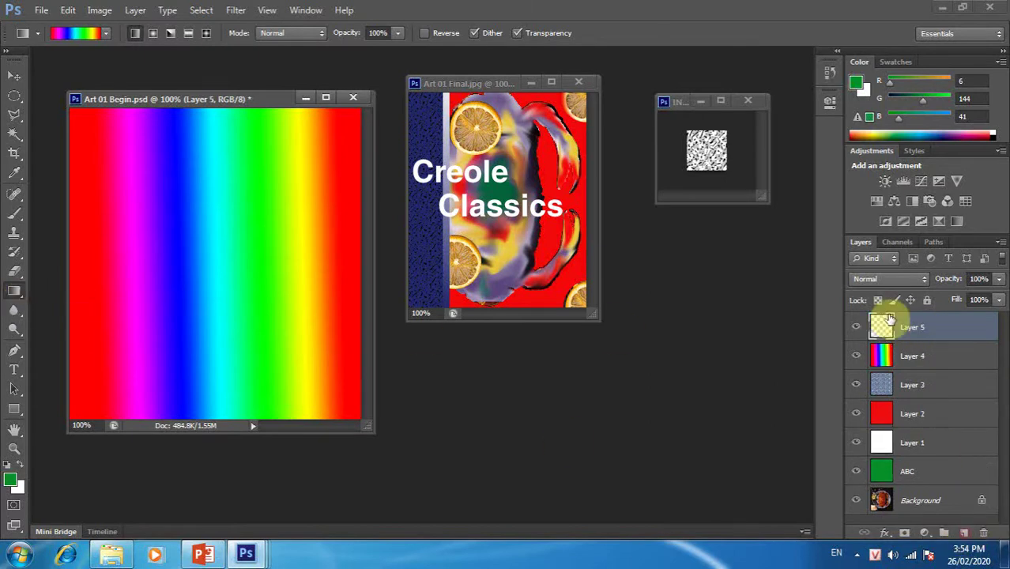
left_click(16, 212)
left_click(71, 211)
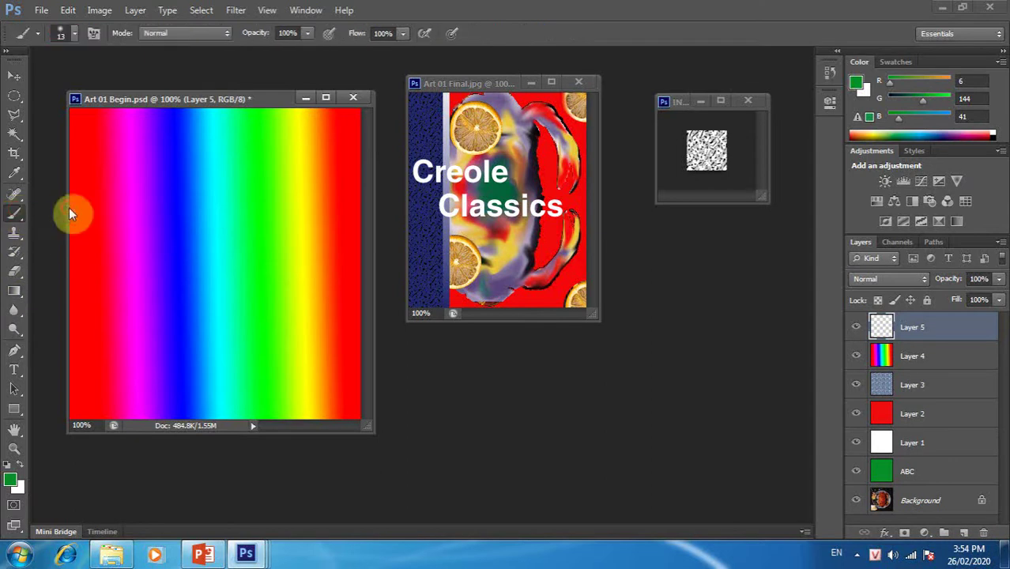
left_click_drag(131, 177, 196, 180)
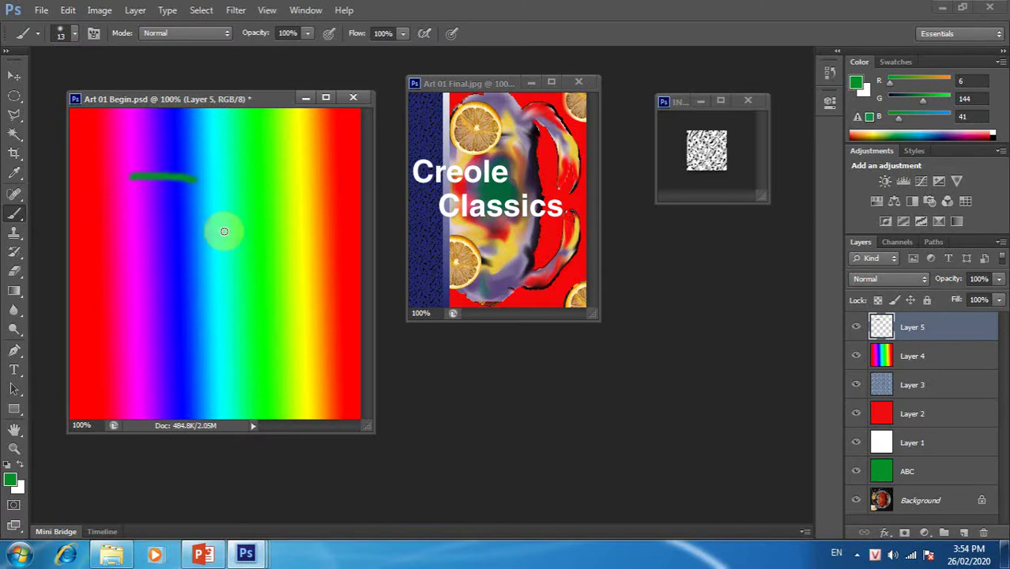
left_click_drag(160, 198, 249, 197)
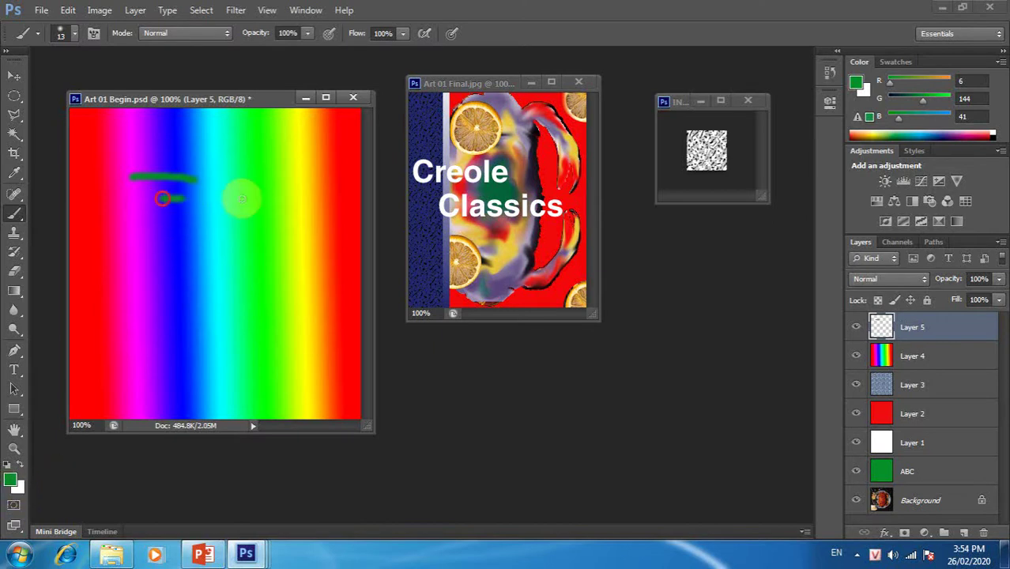
Paint alternating white and black horizontal strokes, leaving black as foreground.
left_click(22, 466)
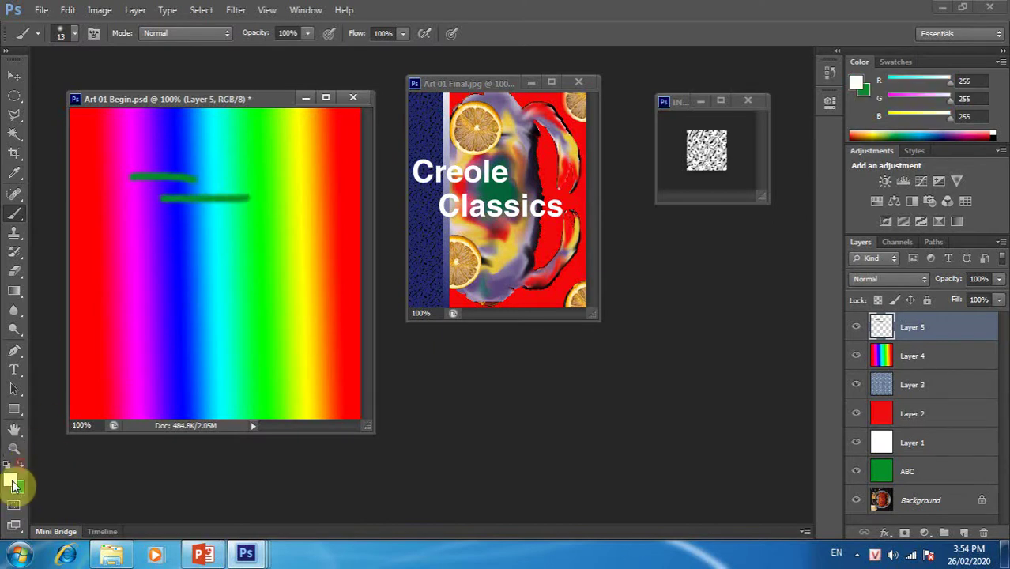
left_click_drag(191, 241, 308, 255)
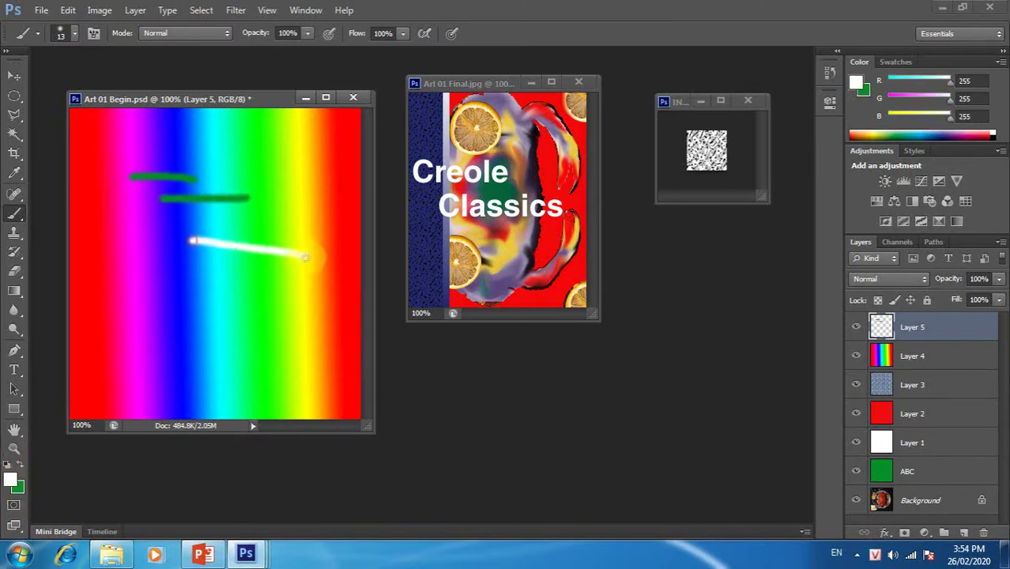
left_click(8, 466)
left_click_drag(163, 311, 282, 312)
left_click_drag(147, 369, 242, 370)
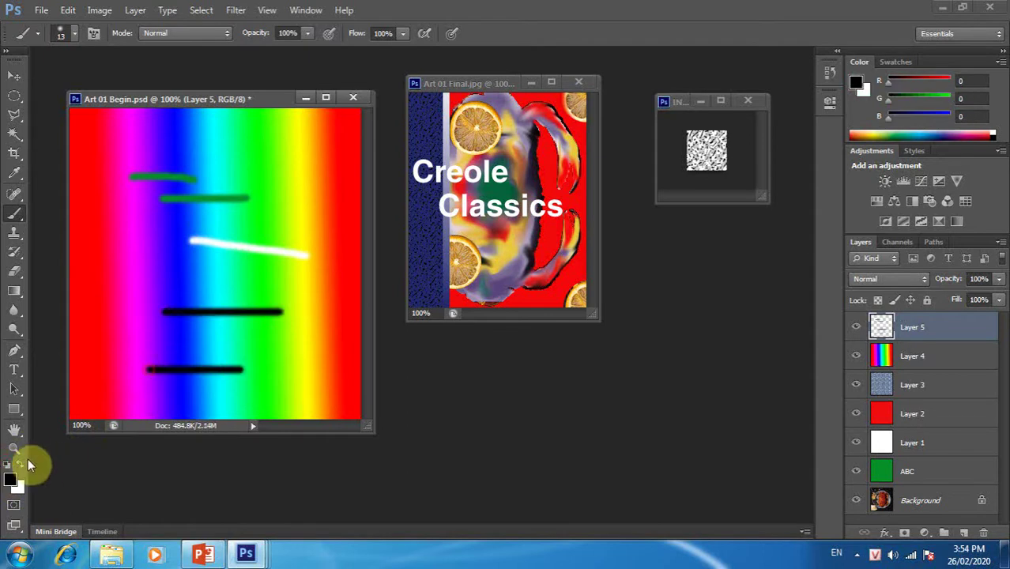
left_click(24, 465)
left_click_drag(179, 343, 308, 340)
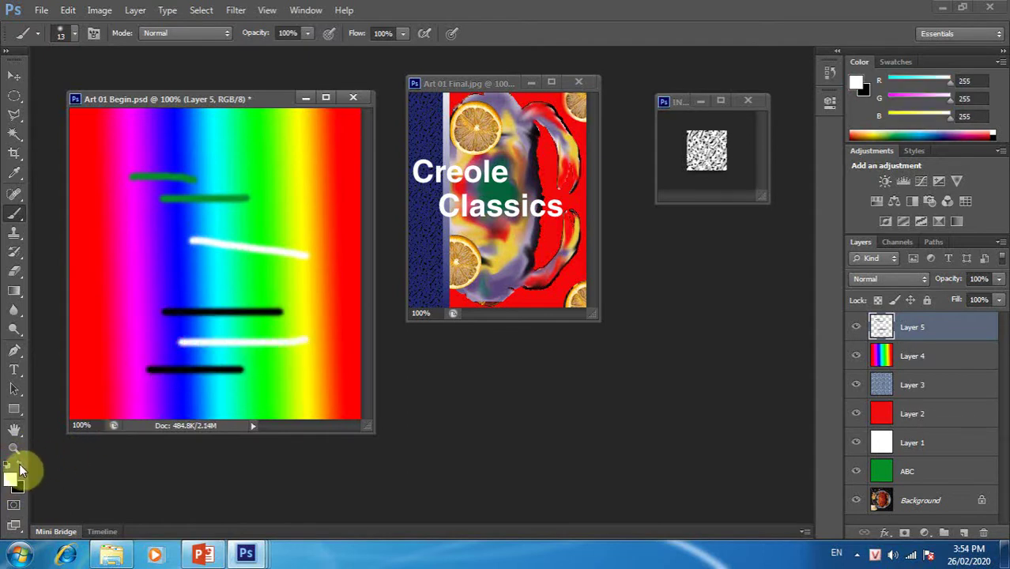
left_click(22, 466)
Set the foreground to red (245,14,14) and paint vertical and diagonal lines.
left_click(12, 479)
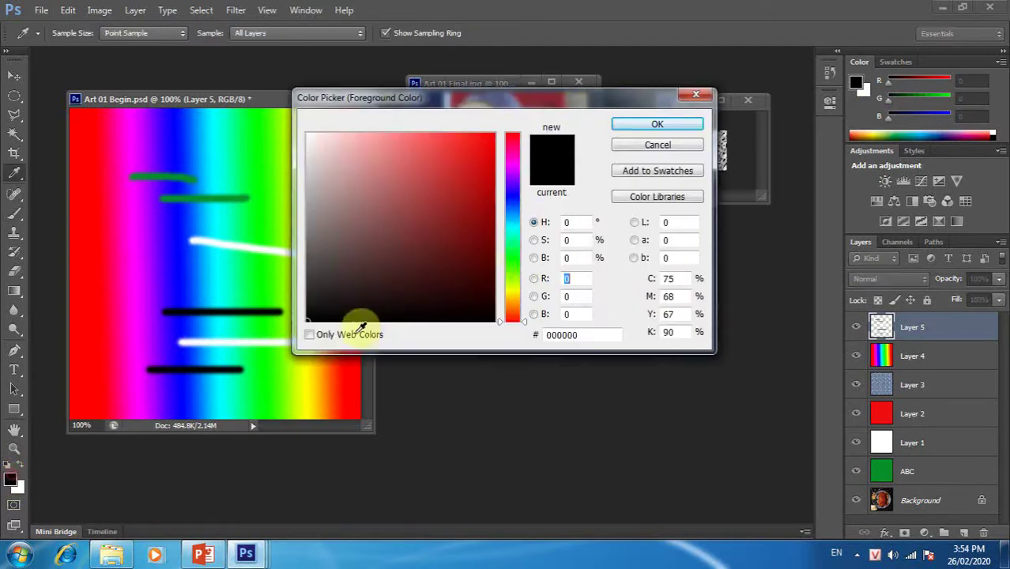
left_click(484, 142)
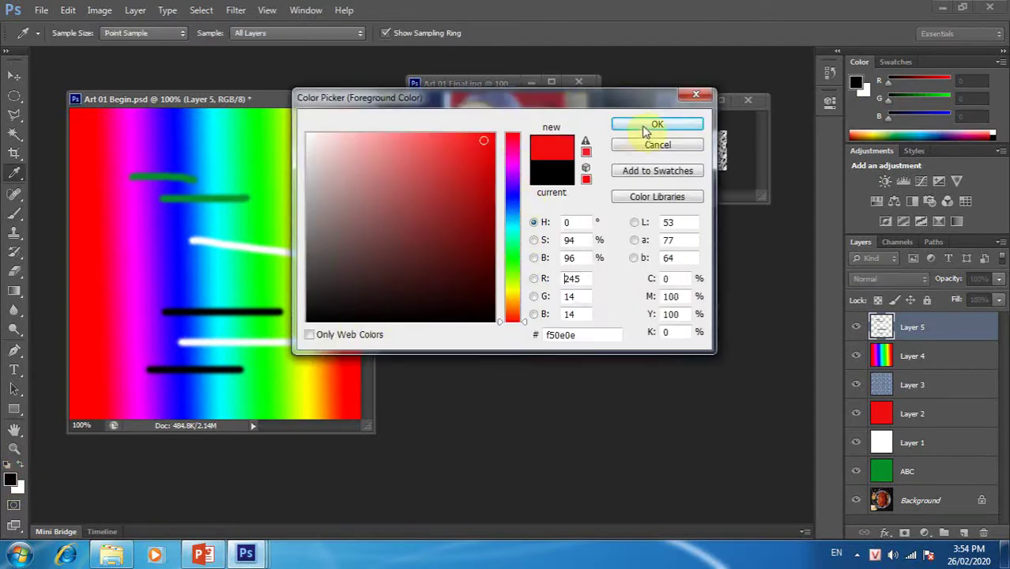
left_click(657, 124)
left_click_drag(247, 181, 247, 302)
left_click_drag(210, 215, 244, 261)
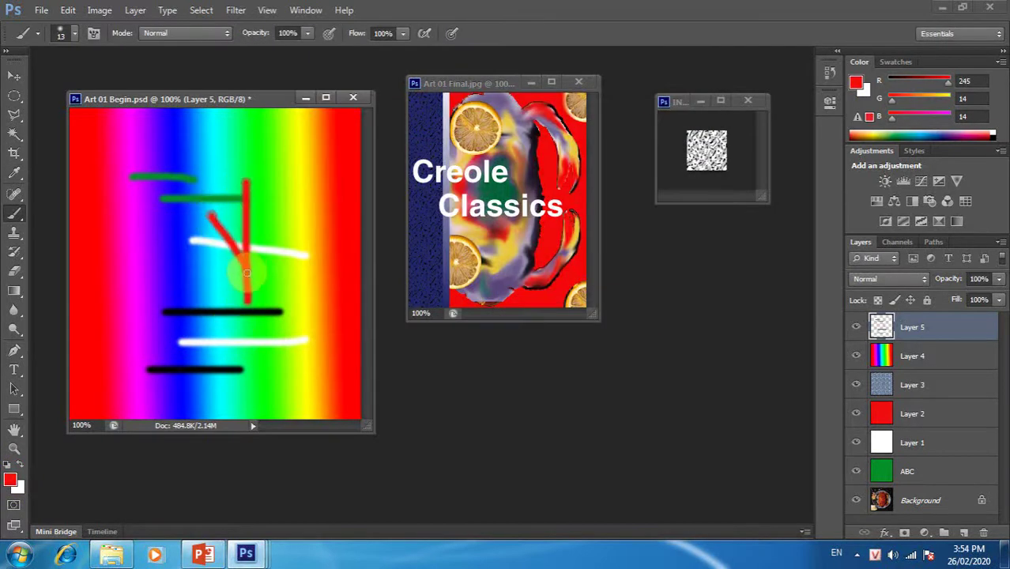
Paint a thick red bar with a 41 px brush, then a 27 px vertical stroke.
left_click(75, 39)
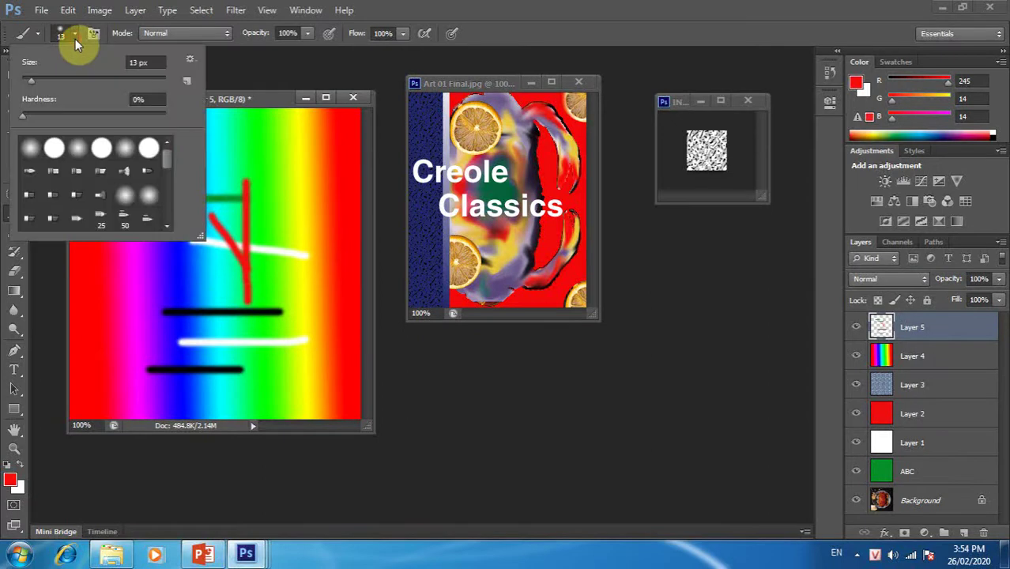
left_click_drag(32, 80, 52, 81)
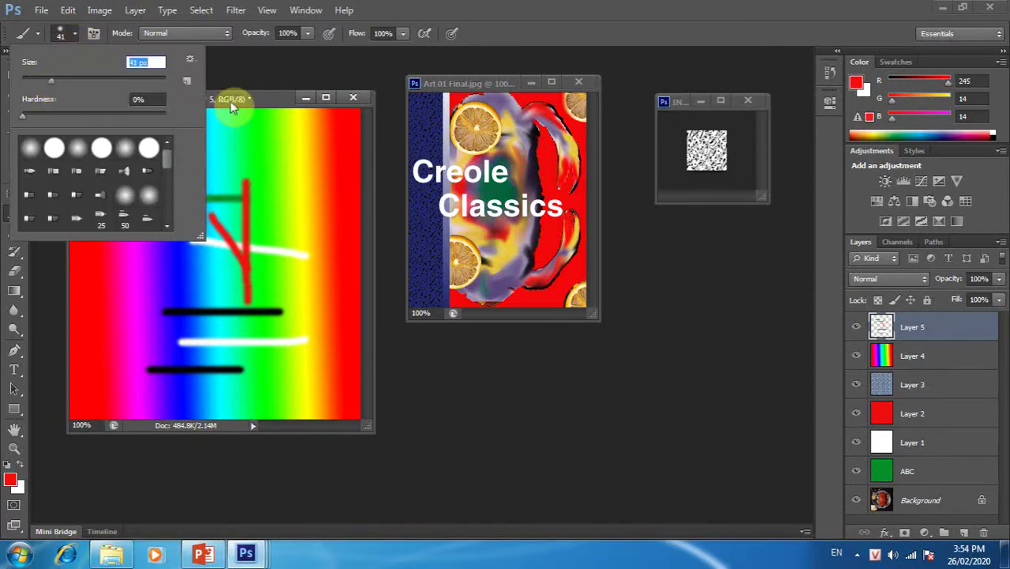
left_click(232, 135)
left_click_drag(223, 140, 280, 141)
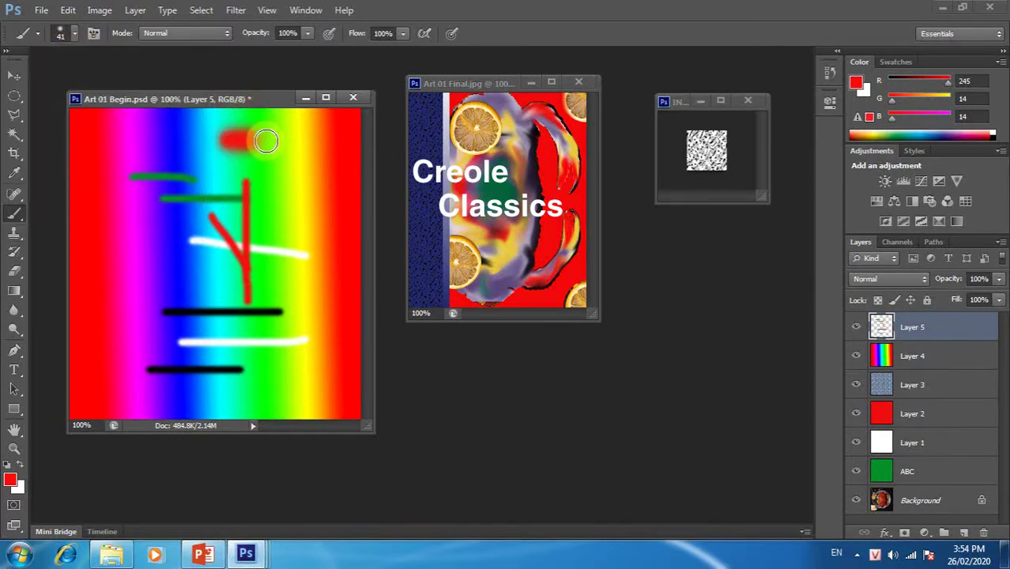
left_click(75, 33)
left_click_drag(50, 80, 41, 82)
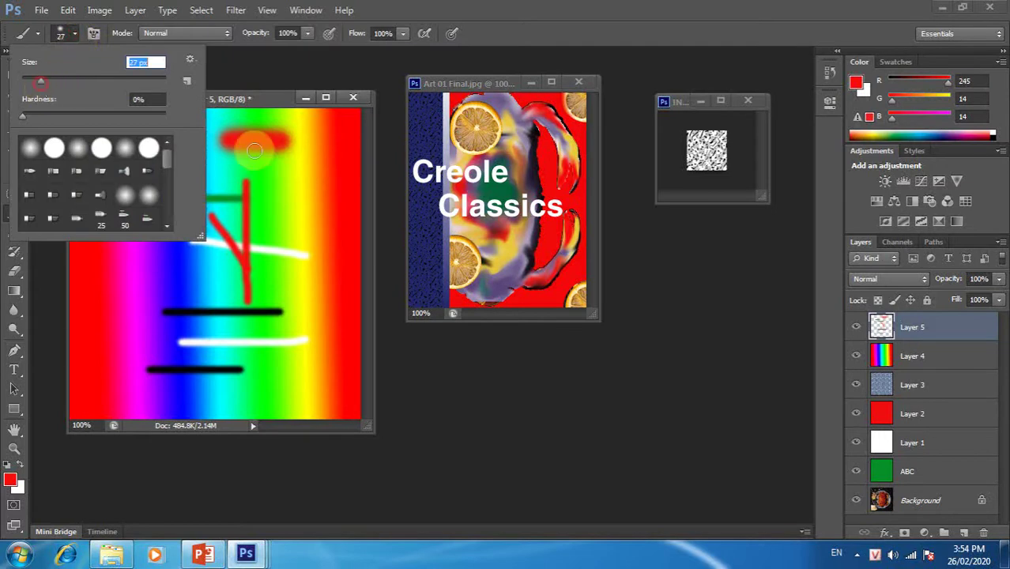
left_click_drag(288, 180, 289, 229)
Stamp red dots, including a hard-edged one at 100% hardness.
left_click(72, 35)
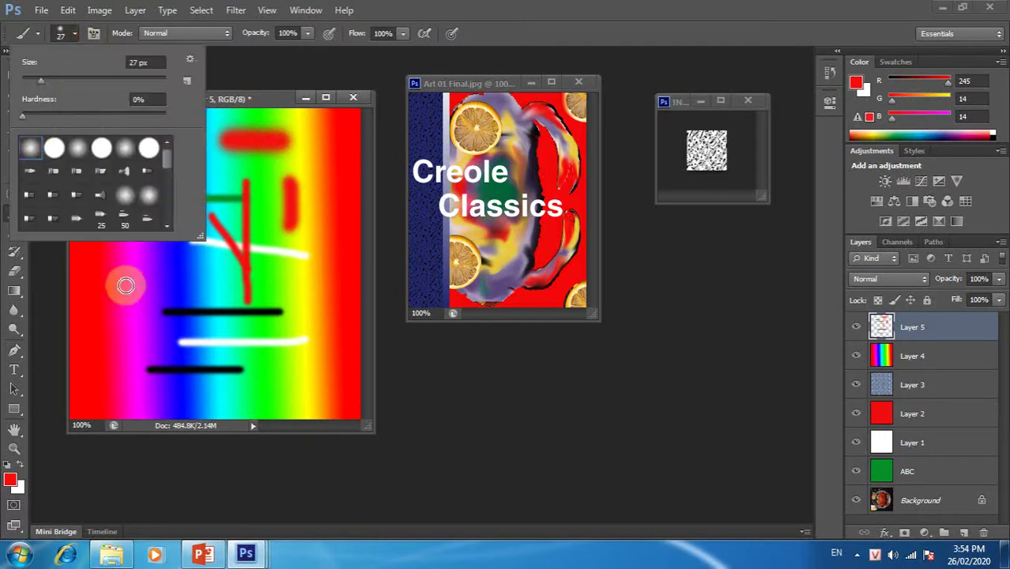
left_click(213, 271)
left_click(73, 33)
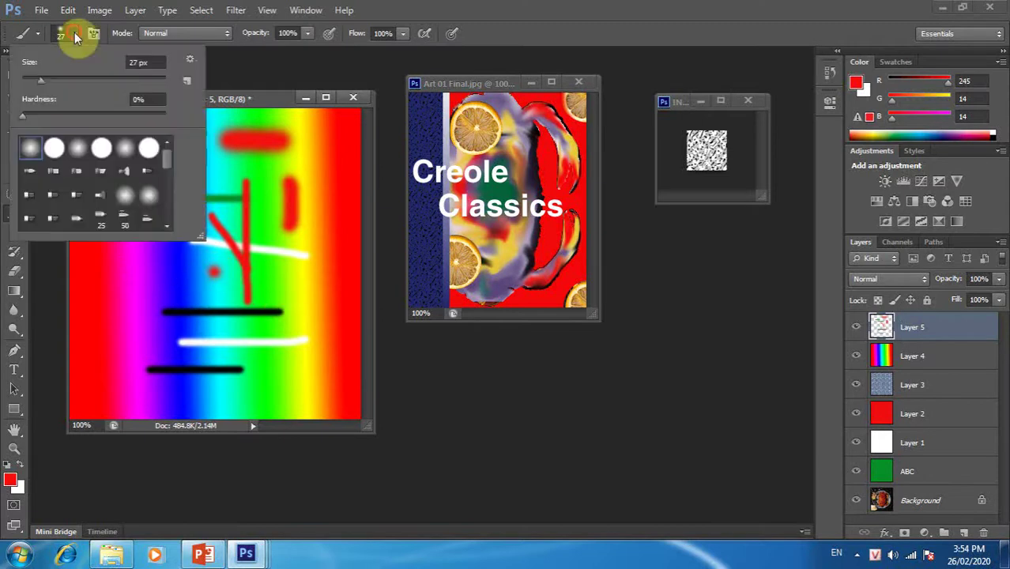
left_click(266, 189)
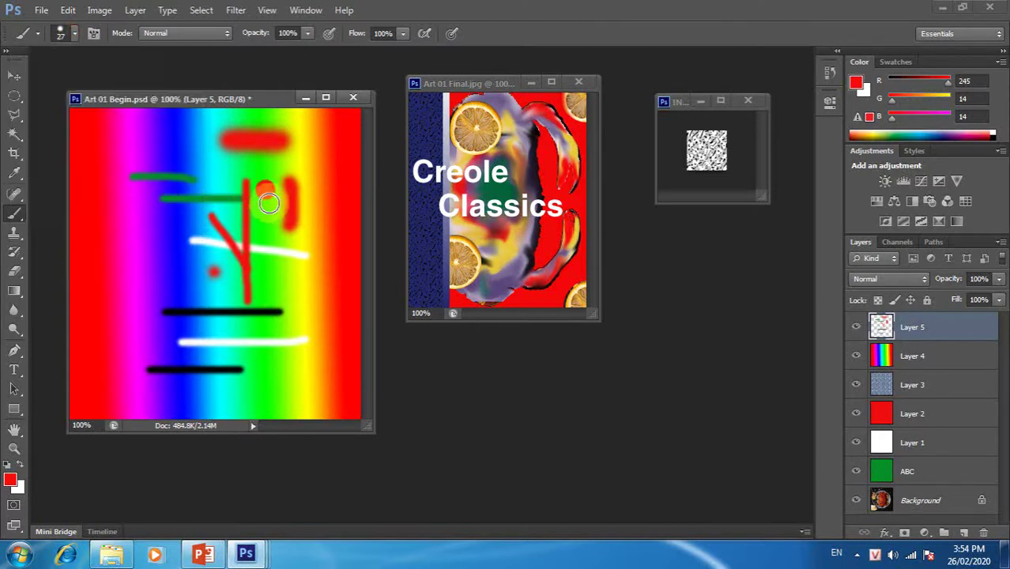
left_click(74, 33)
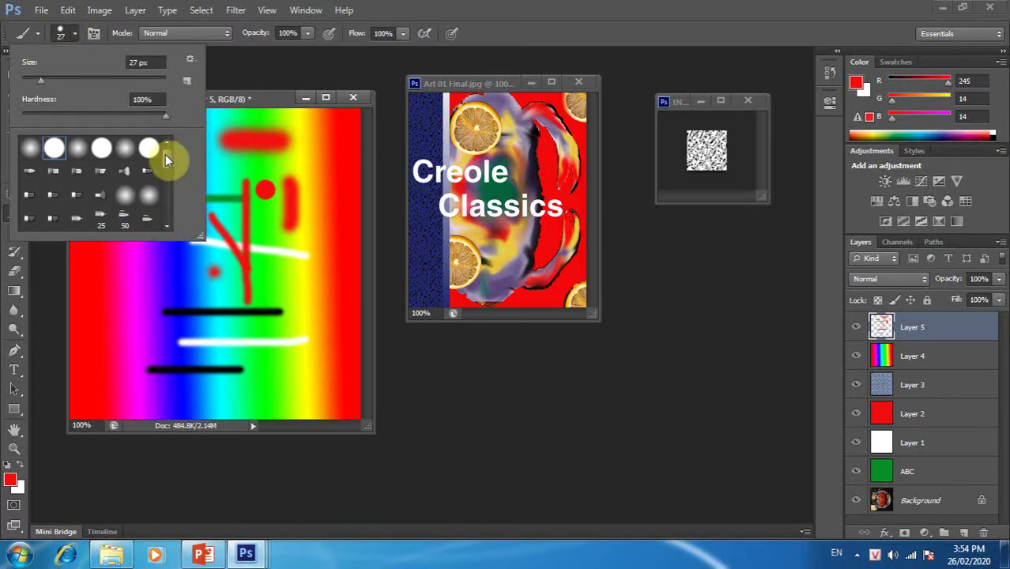
left_click_drag(166, 154, 165, 203)
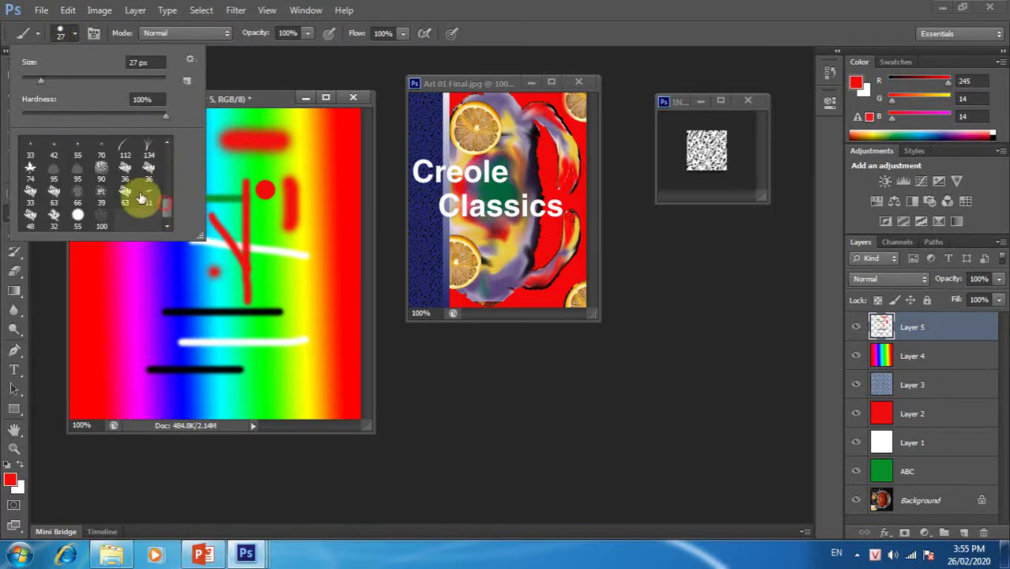
Scatter red-orange leaves with the 74 px maple-leaf brush, then return to a soft round tip.
left_click(32, 167)
left_click(245, 222)
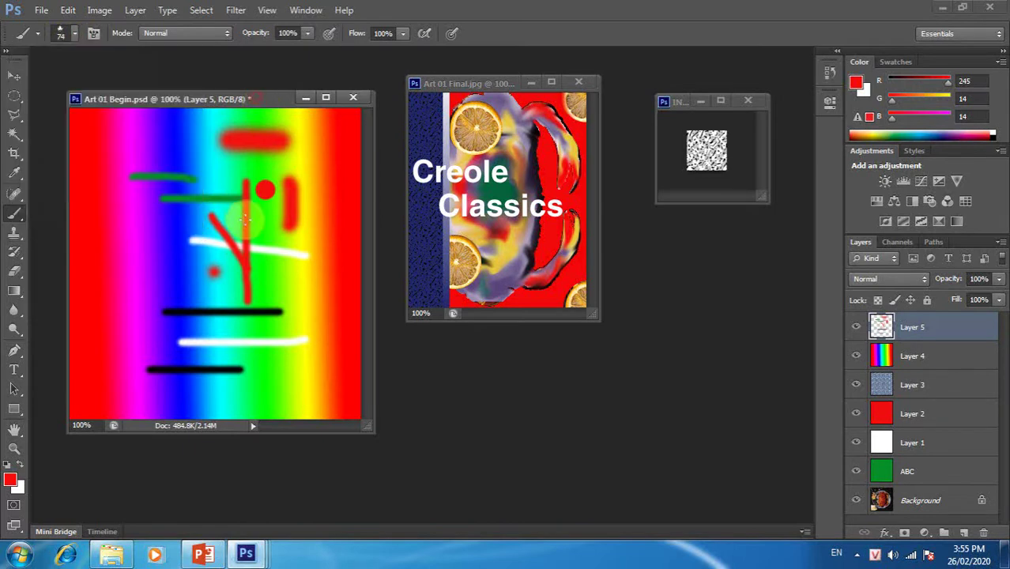
mouse_move(245, 221)
left_mouse_down()
mouse_move(229, 272)
mouse_move(204, 292)
left_mouse_up()
left_click_drag(195, 162, 237, 264)
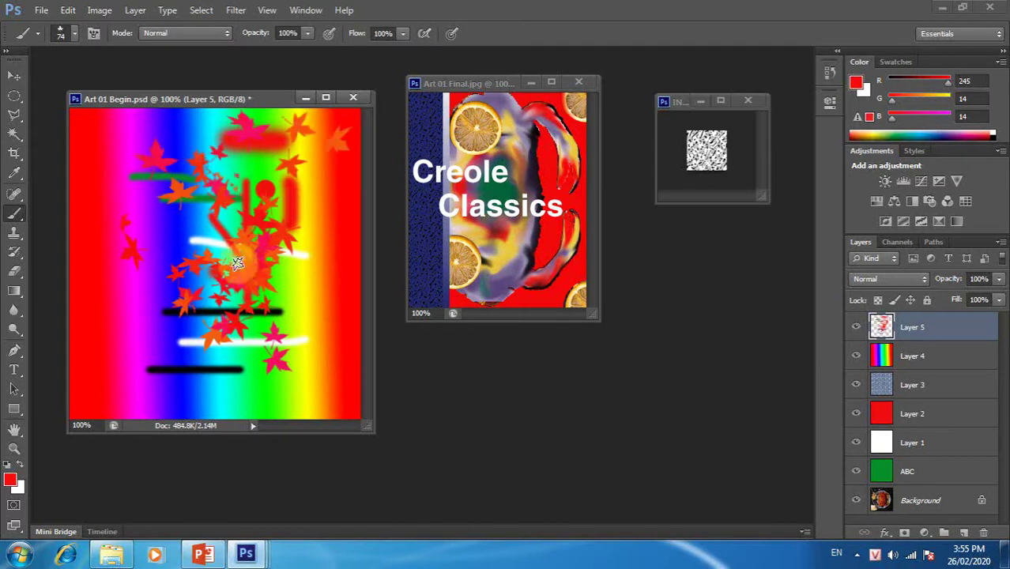
left_click_drag(173, 277, 189, 241)
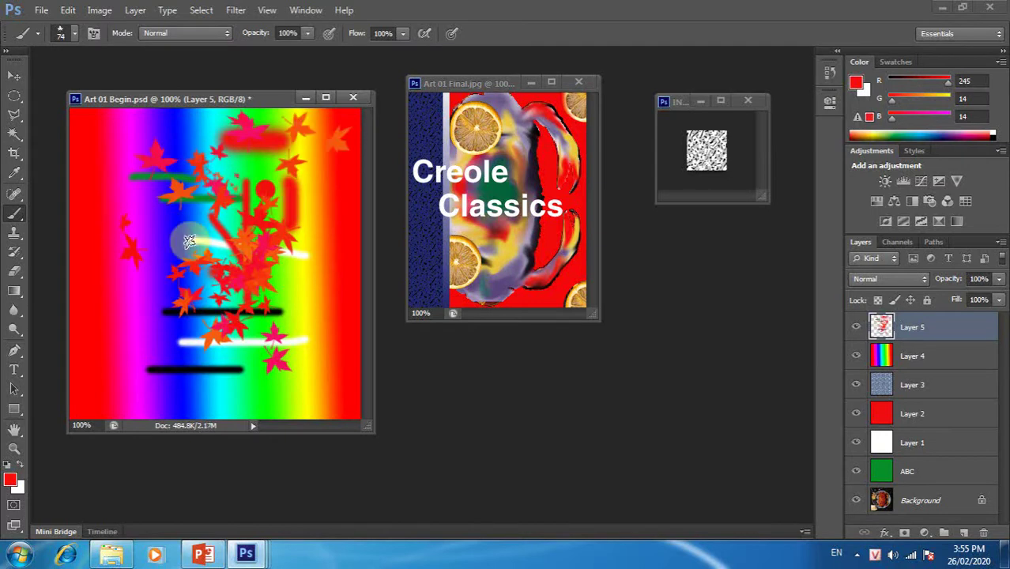
left_click(74, 33)
scroll(182, 174, "up", 5)
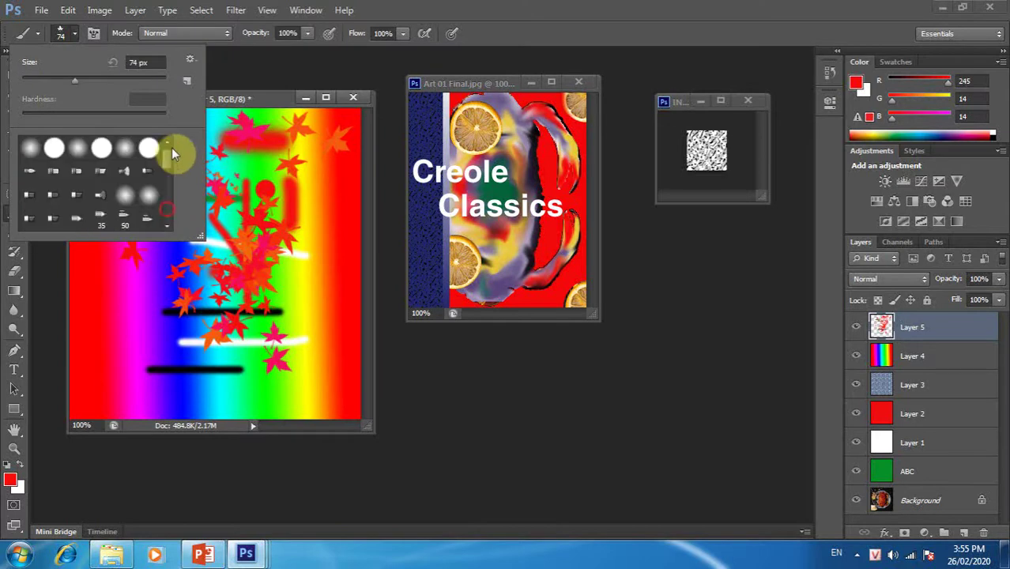
left_click(35, 154)
left_click(255, 100)
Open the Fill dialog, look at its contents options, and cancel it.
left_click(68, 9)
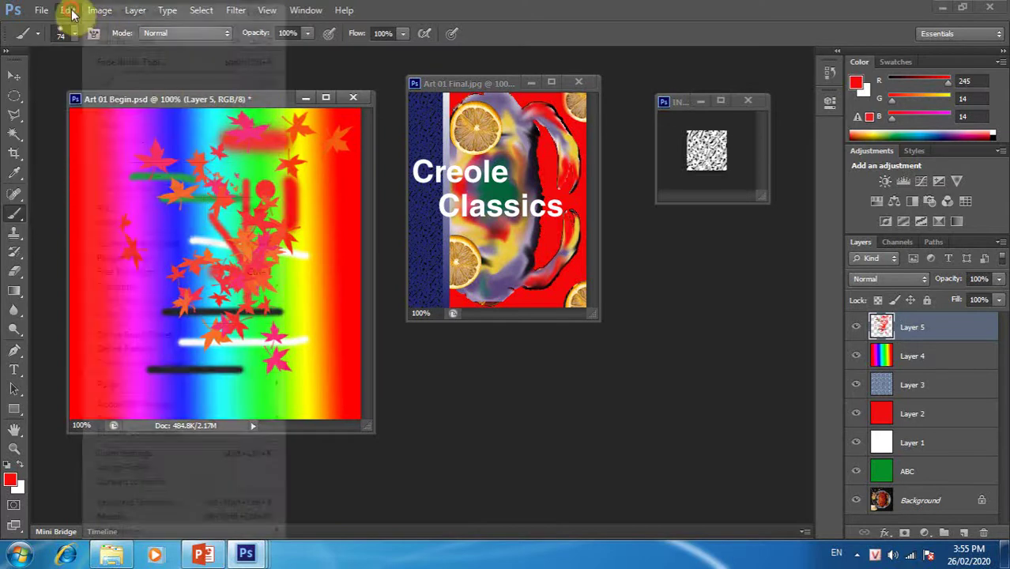
left_click(182, 210)
left_click(431, 190)
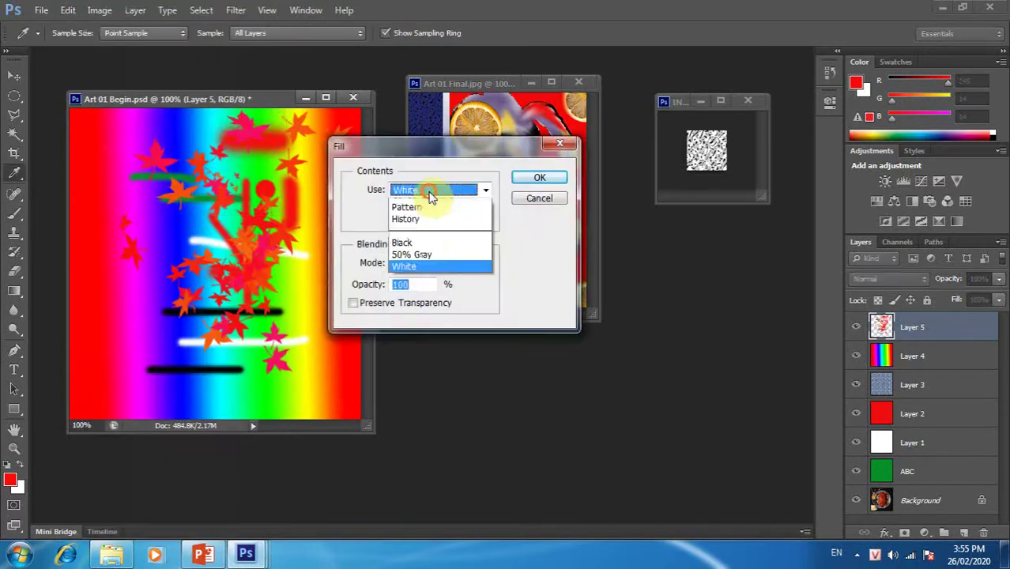
left_click(545, 203)
left_click(541, 198)
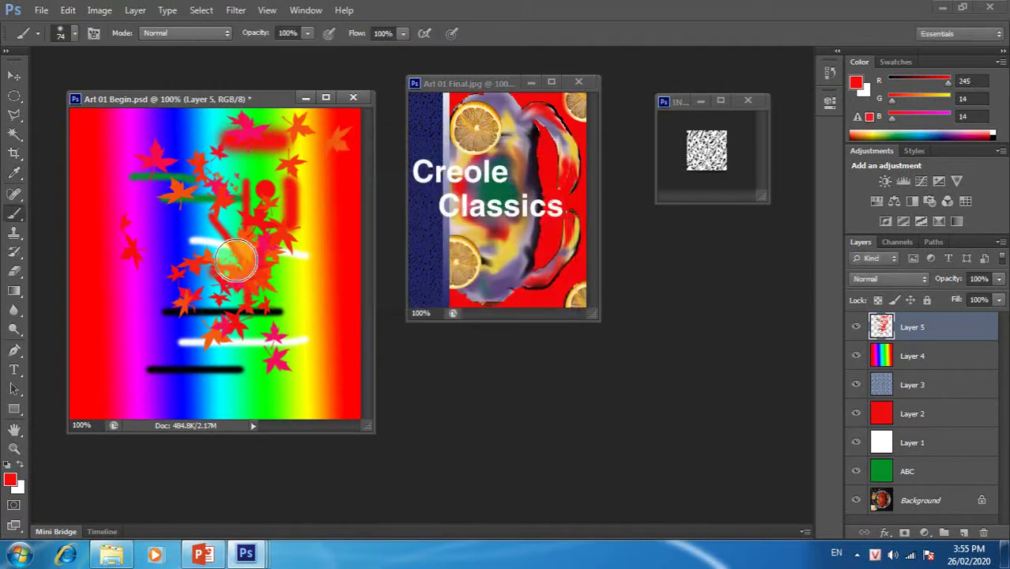
Paint a broad soft red stroke across the canvas.
left_click(21, 295)
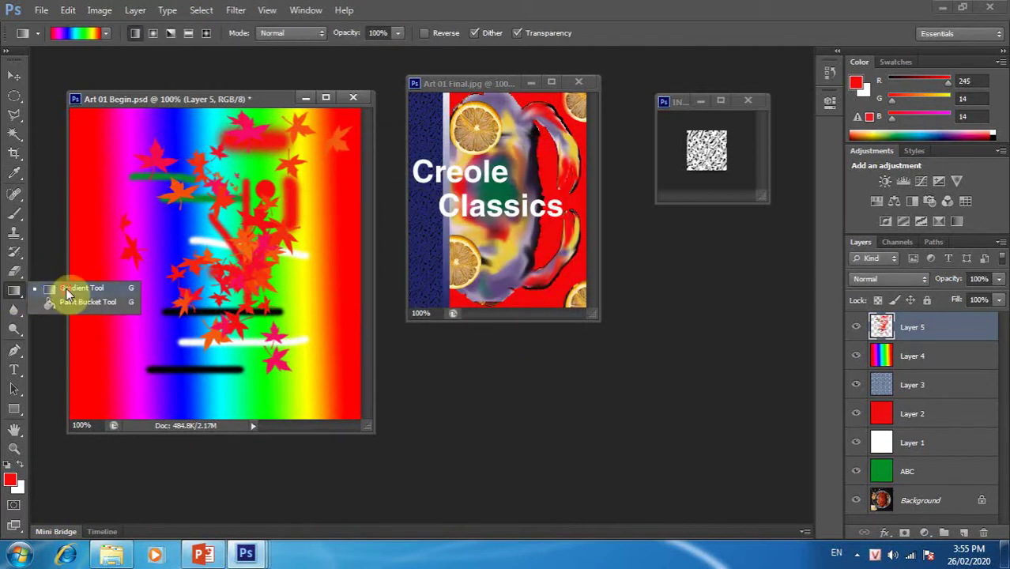
left_click(35, 286)
left_click_drag(10, 221, 261, 201)
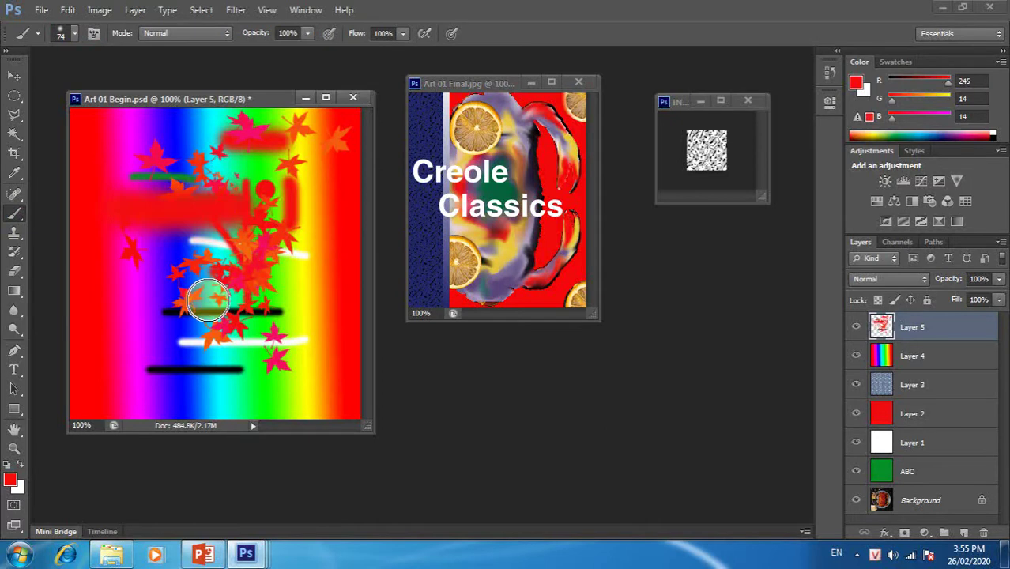
left_click(14, 76)
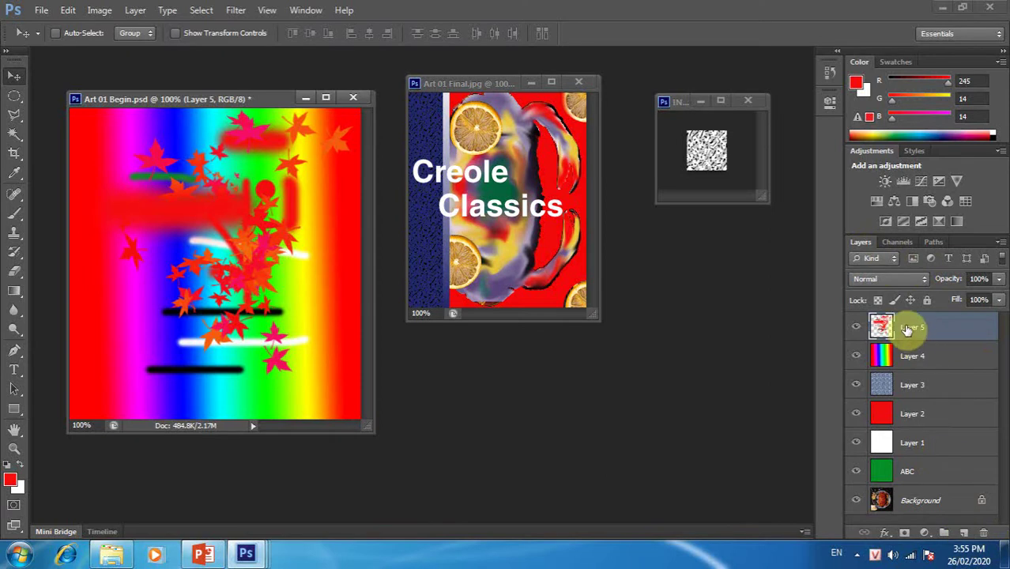
Delete Layer 5 and rainbow Layer 4, then select Layer 2.
left_click(984, 532)
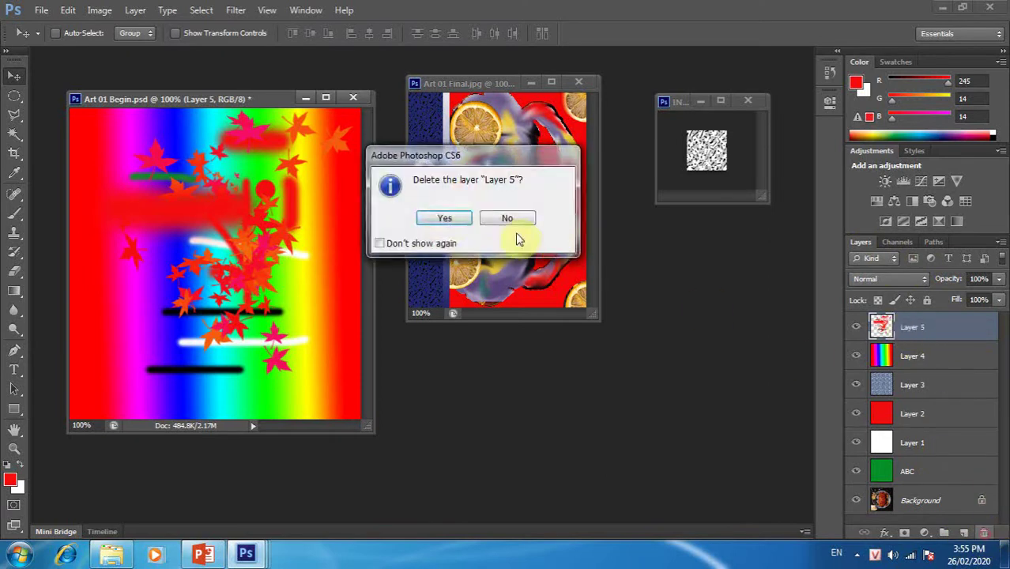
left_click(444, 227)
mouse_move(881, 327)
left_mouse_down()
mouse_move(952, 421)
mouse_move(983, 532)
left_mouse_up()
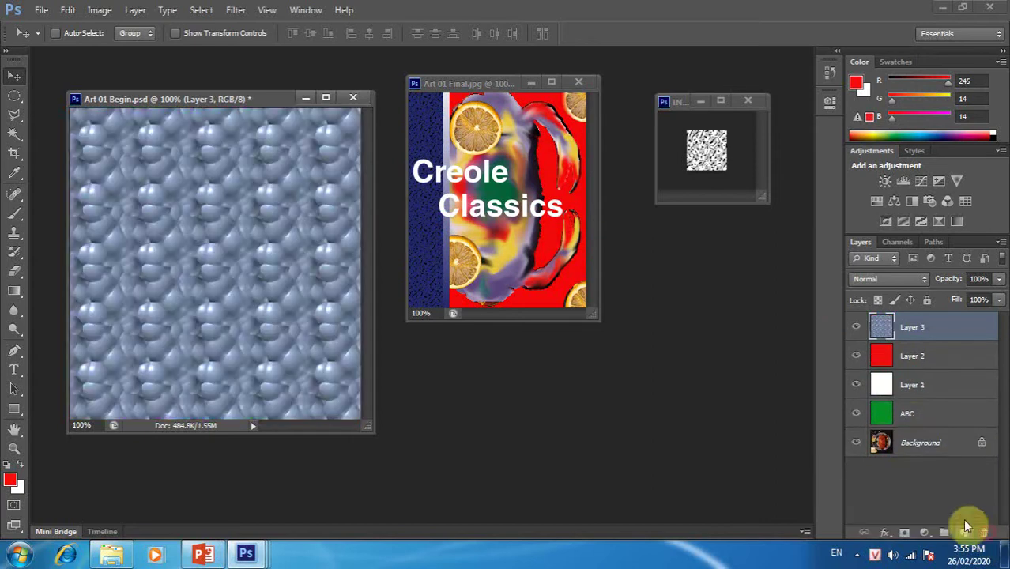
left_click(926, 356)
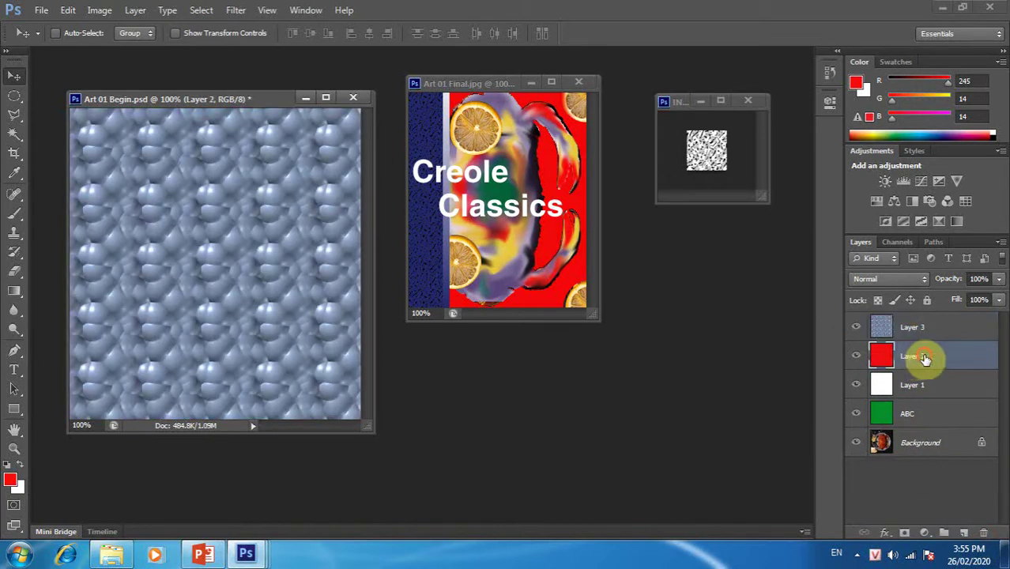
Restack Layer 3's blue pattern above red Layer 2 in the Layers panel.
mouse_move(925, 359)
left_mouse_down()
mouse_move(926, 321)
mouse_move(922, 375)
mouse_move(921, 322)
mouse_move(916, 332)
mouse_move(910, 324)
left_mouse_up()
left_click(933, 363)
left_click(909, 385)
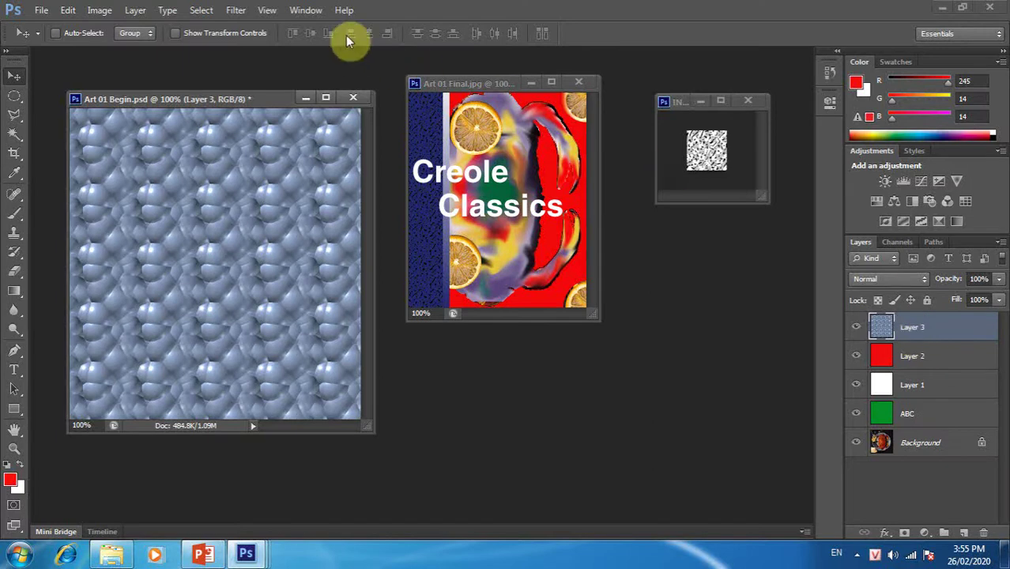
Revert to the original crab snapshot via History, docking History beside Layers.
left_click(319, 14)
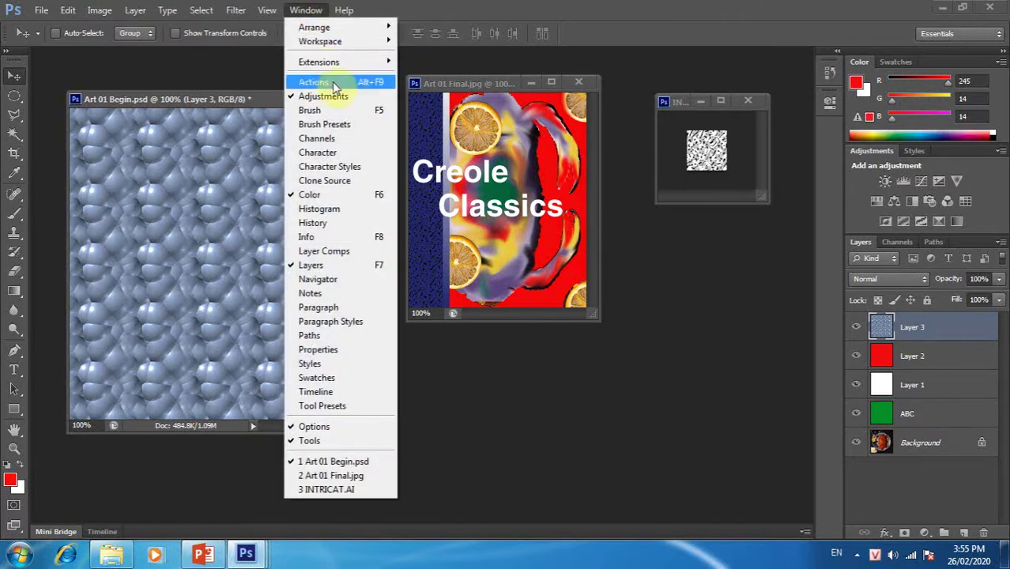
left_click(340, 227)
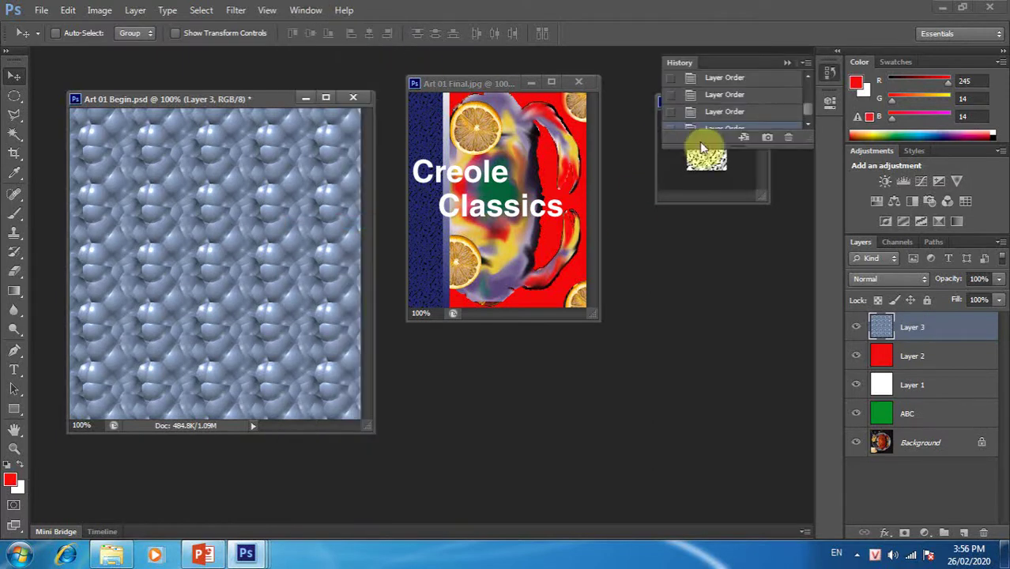
left_click_drag(697, 141, 712, 310)
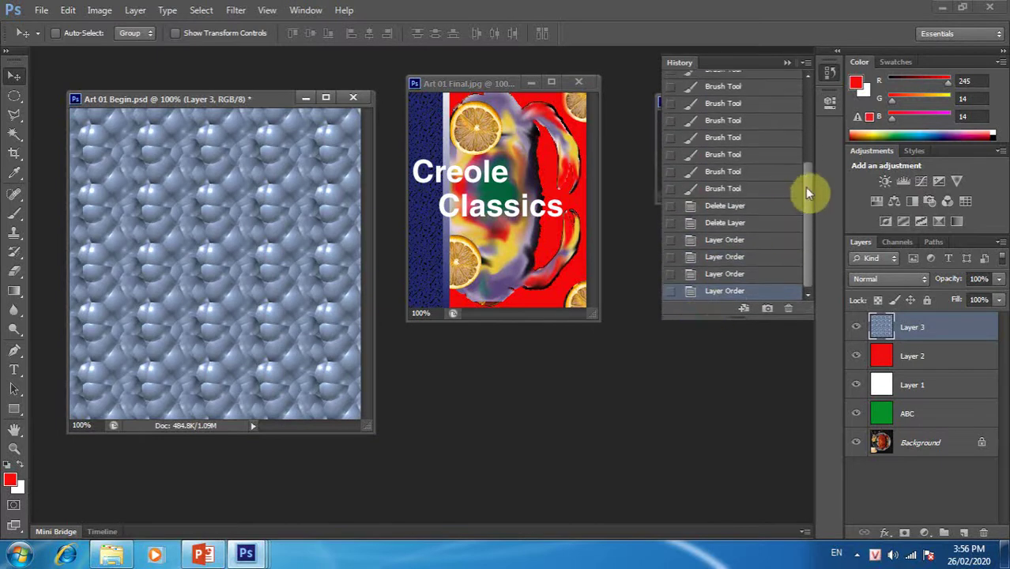
left_click_drag(807, 187, 801, 114)
left_click(708, 82)
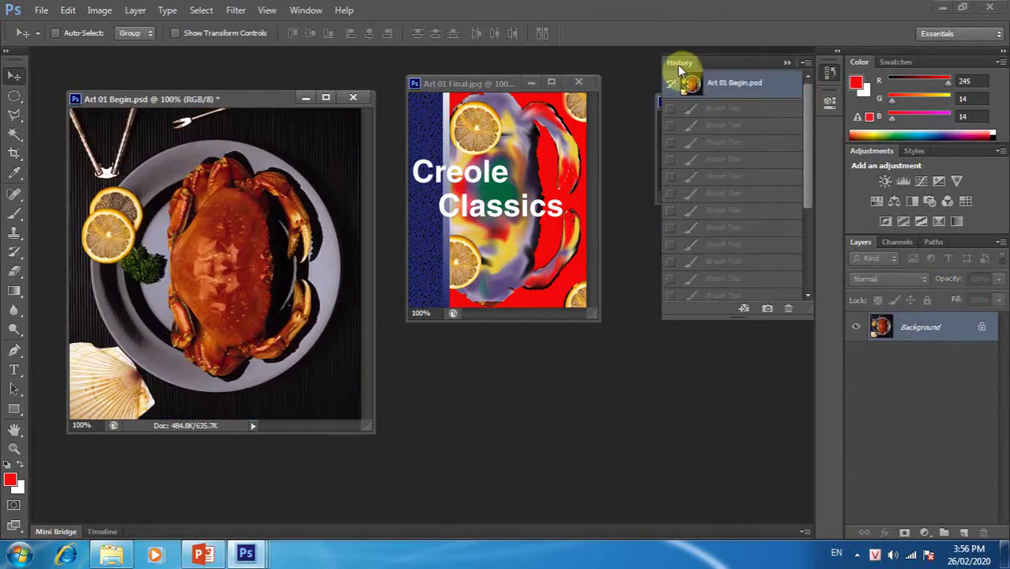
left_click_drag(678, 63, 892, 248)
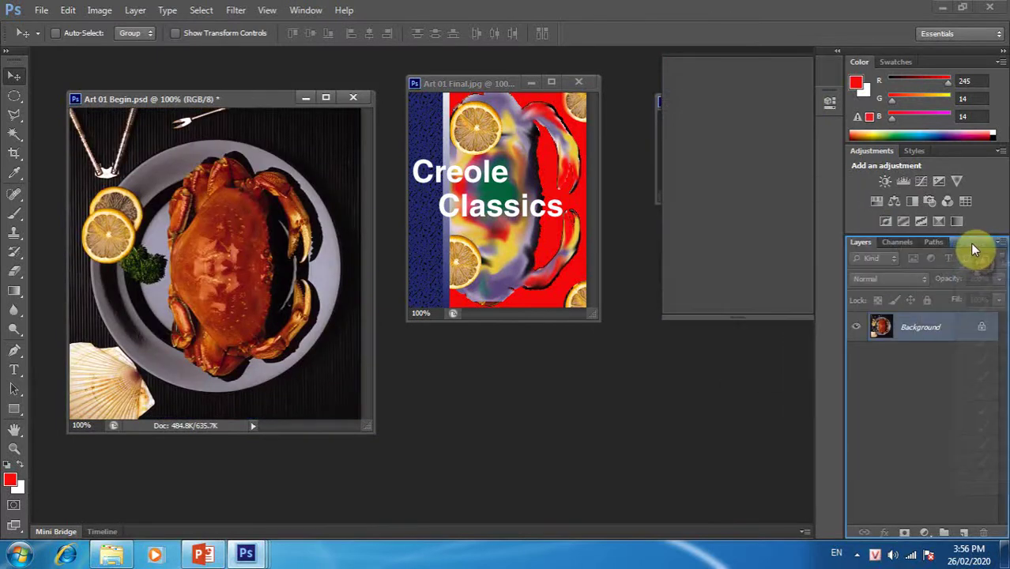
left_click(862, 243)
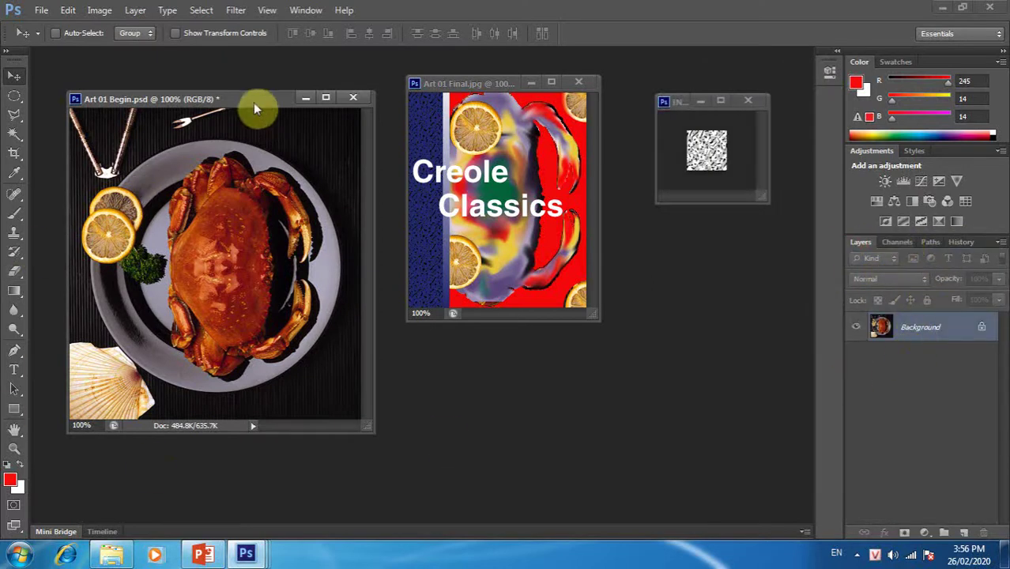
left_click_drag(253, 102, 249, 117)
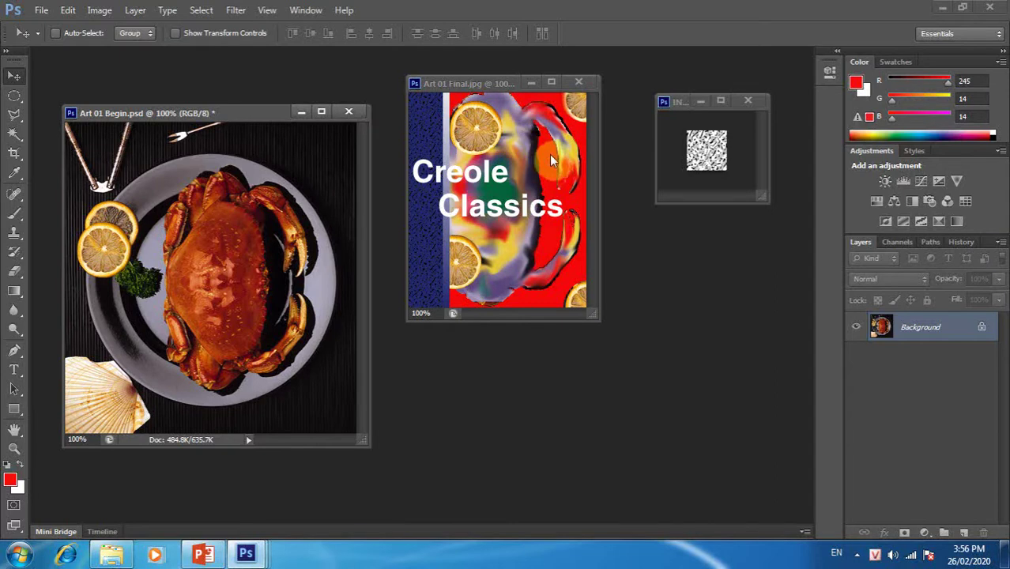
Duplicate the Background layer as Background copy and zoom the view to 200%.
left_click_drag(248, 112, 266, 103)
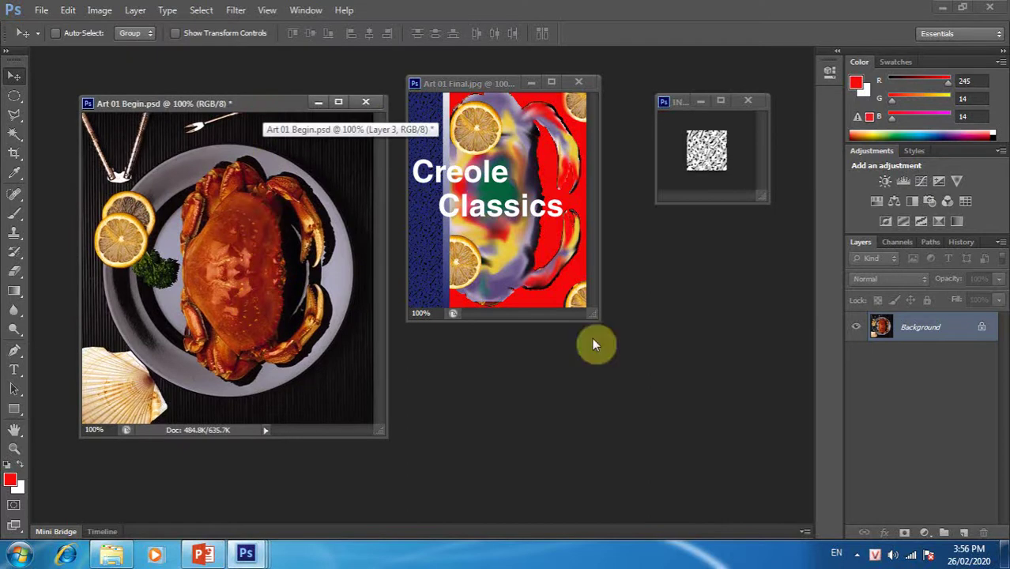
right_click(921, 327)
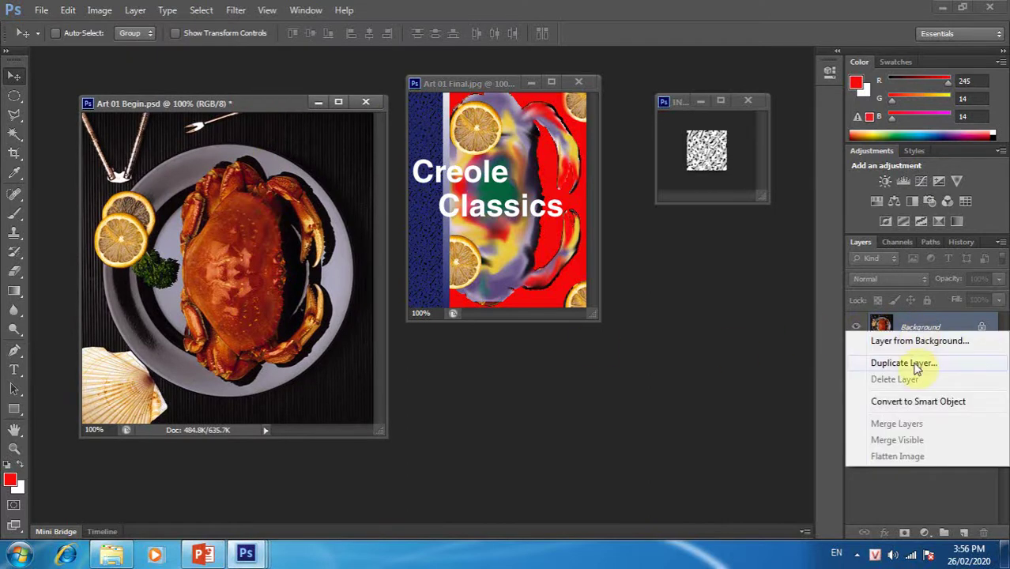
left_click(904, 363)
left_click(643, 164)
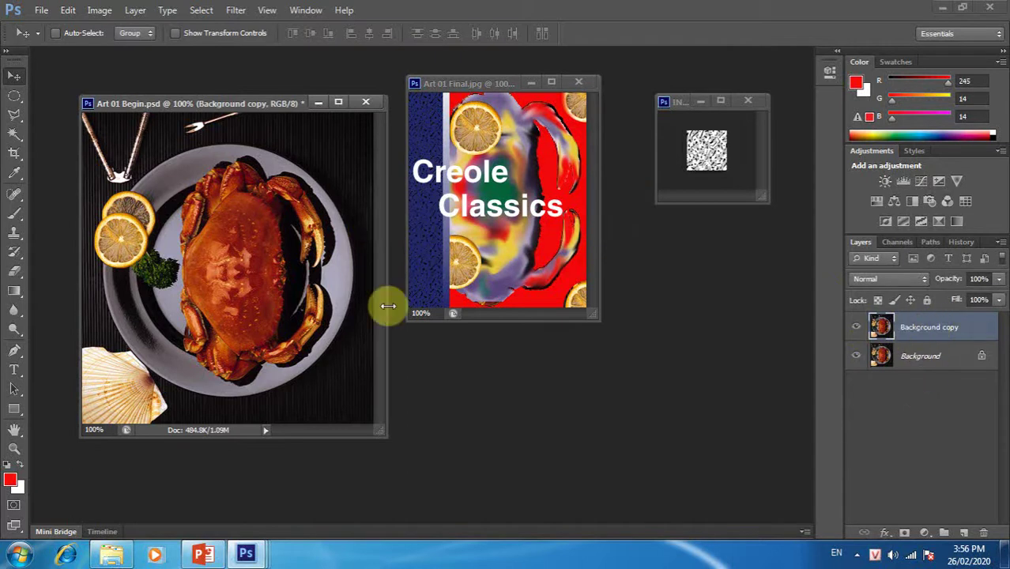
left_click_drag(272, 105, 259, 108)
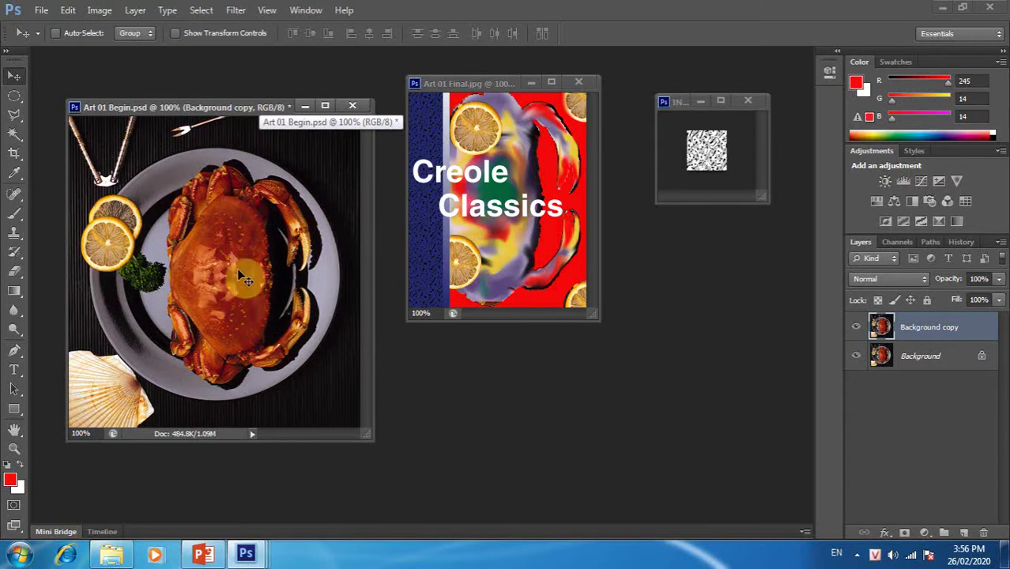
key("ctrl+plus")
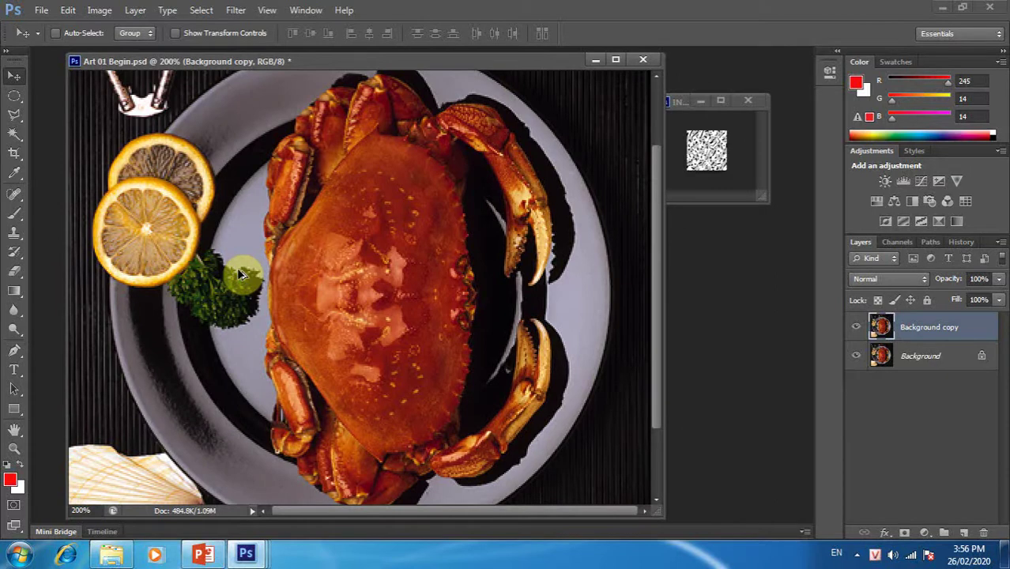
key("ctrl+minus")
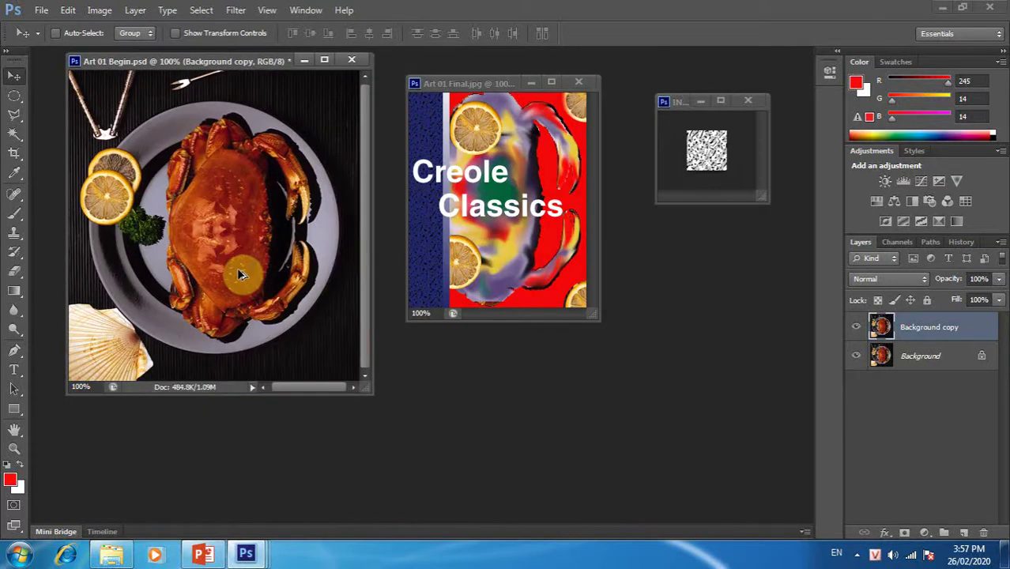
key("ctrl+plus")
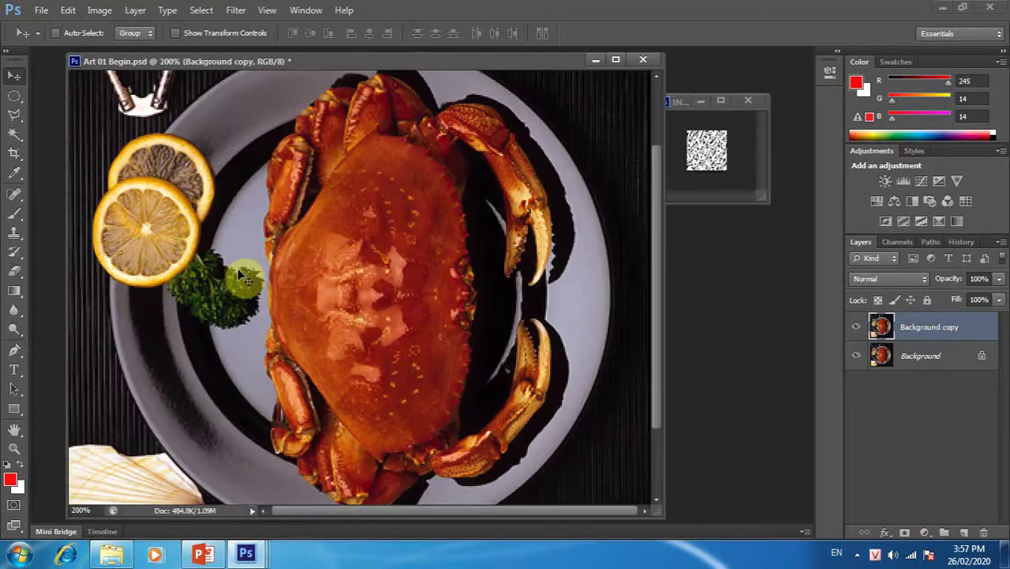
Pan the view and start a Lasso outline along the crab's right claw.
left_click(15, 434)
left_click_drag(429, 219, 417, 228)
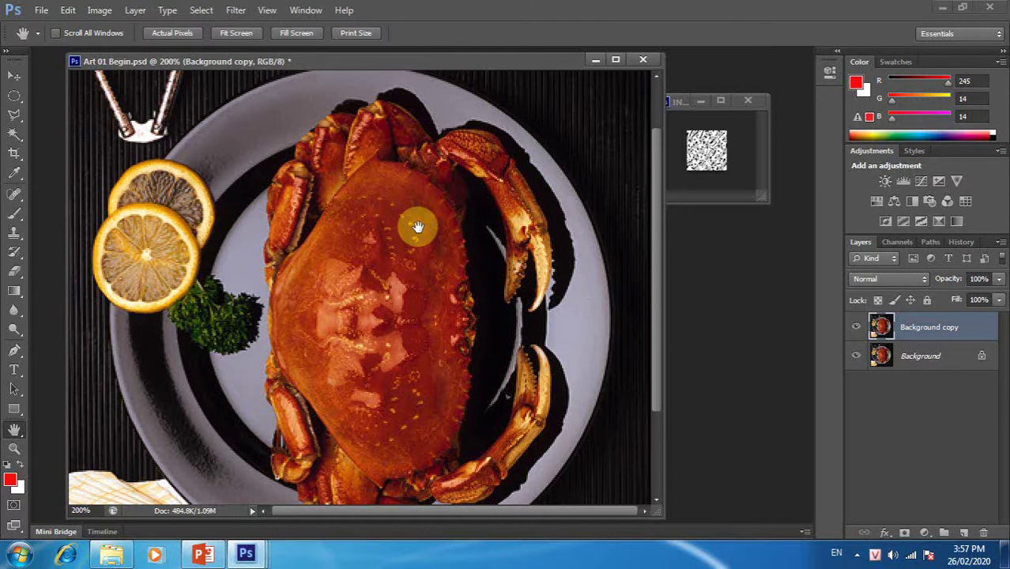
left_click(13, 114)
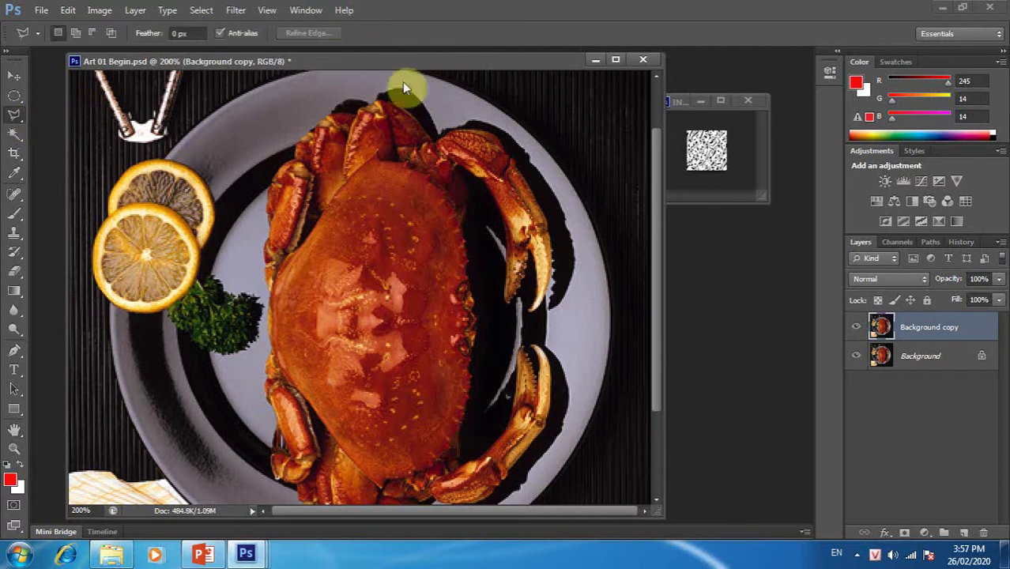
left_click_drag(435, 144, 459, 136)
mouse_move(461, 137)
left_mouse_down()
mouse_move(524, 169)
mouse_move(547, 209)
mouse_move(556, 264)
mouse_move(543, 316)
mouse_move(530, 317)
mouse_move(541, 298)
mouse_move(538, 257)
mouse_move(511, 308)
mouse_move(510, 226)
mouse_move(492, 184)
mouse_move(463, 176)
mouse_move(478, 290)
mouse_move(478, 222)
mouse_move(465, 238)
mouse_move(480, 361)
mouse_move(469, 397)
mouse_move(479, 304)
left_mouse_up()
Trace the Polygonal Lasso outline around the crab's right claw, including its inner edge and tip.
left_click(539, 407)
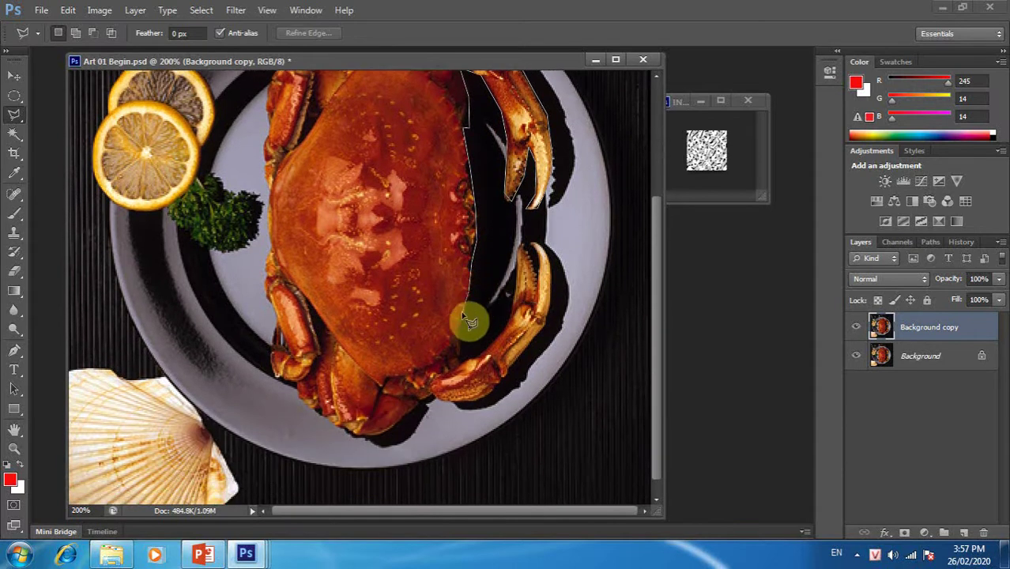
left_click(457, 357)
left_click(489, 360)
left_click(528, 255)
left_click(540, 278)
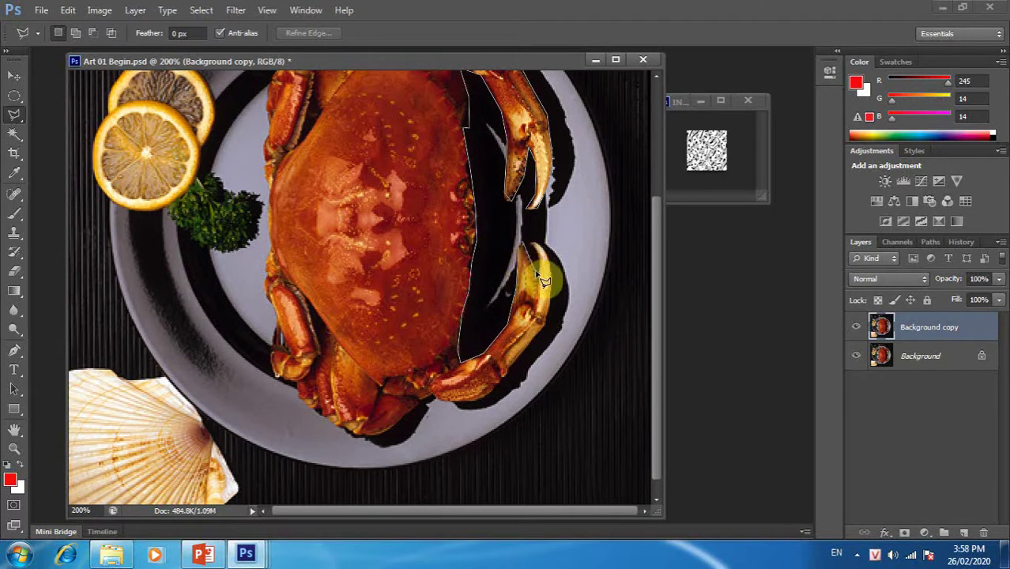
left_click(535, 250)
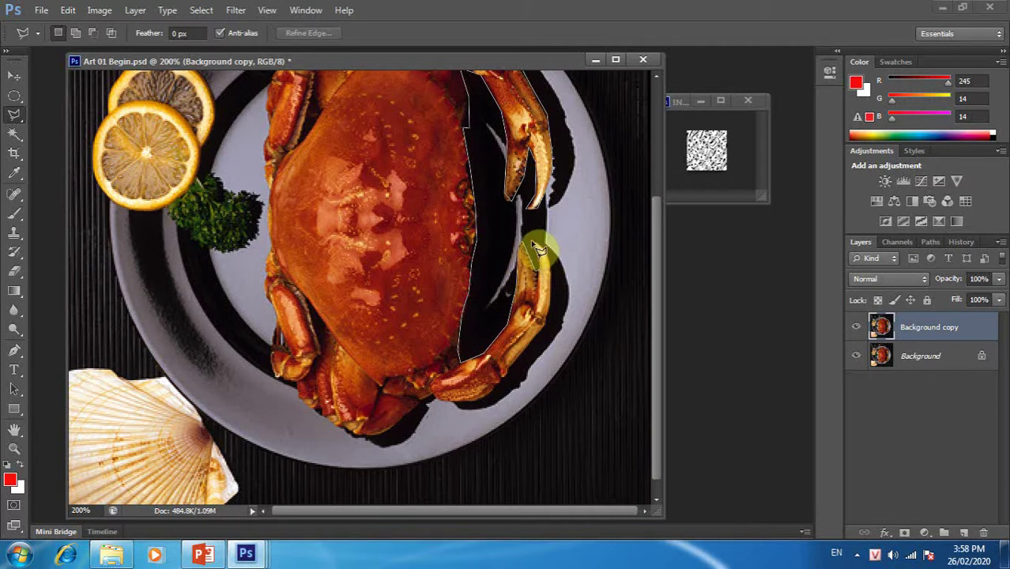
left_click(547, 248)
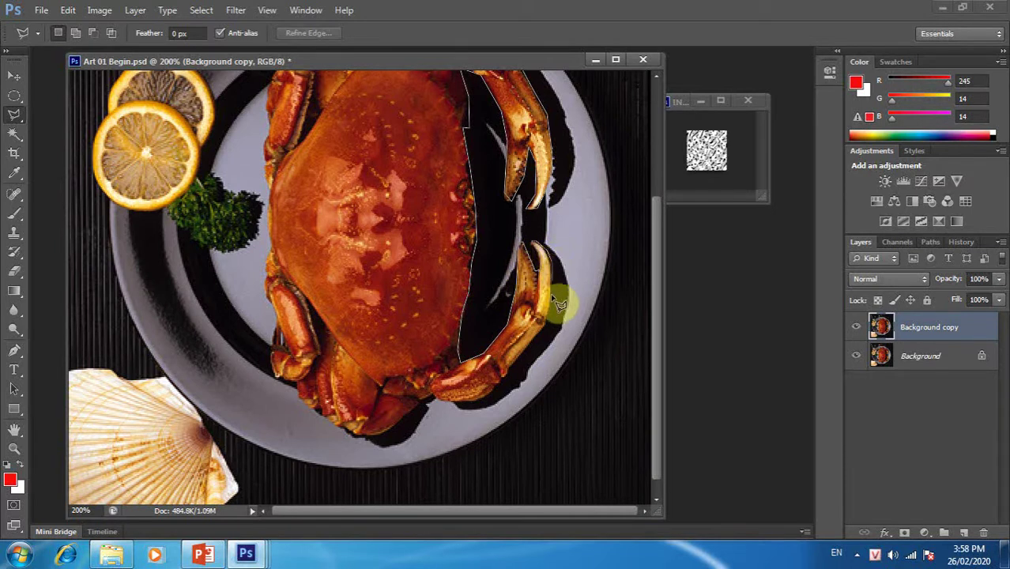
left_click(548, 332)
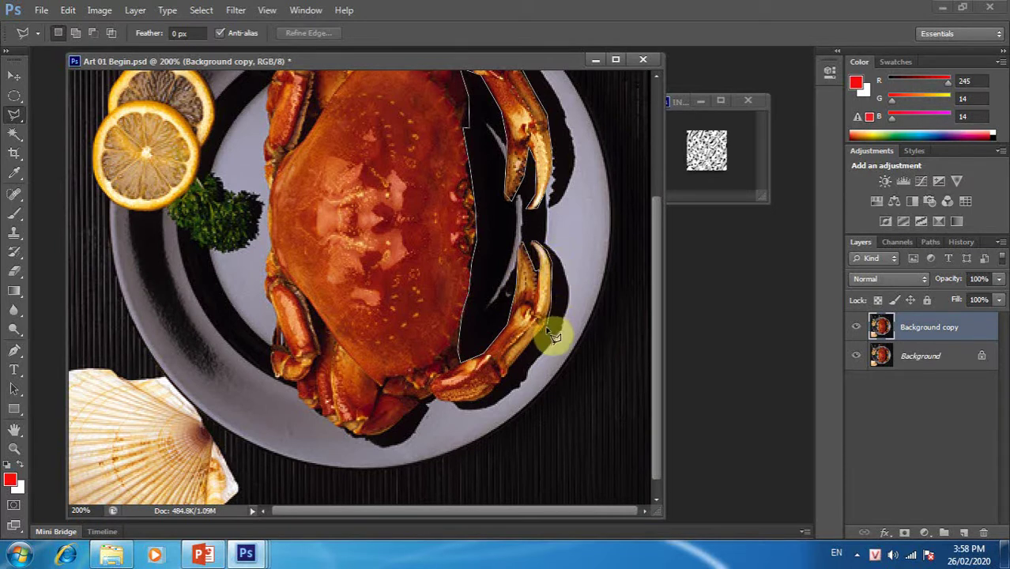
Carry the outline along the crab's lower edge and left leg, then close it at the top.
left_click(483, 402)
left_click(413, 417)
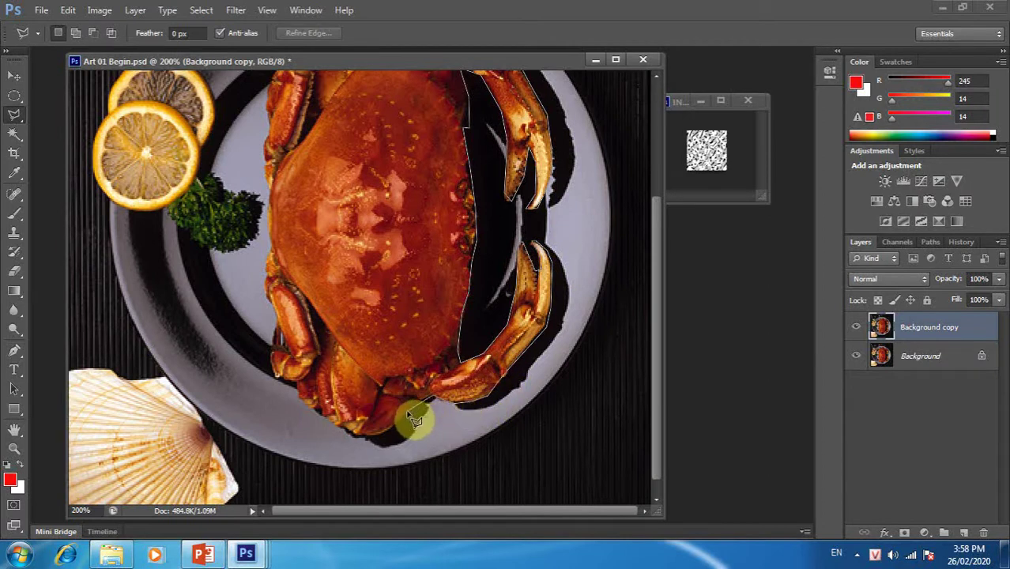
left_click(350, 432)
left_click(305, 398)
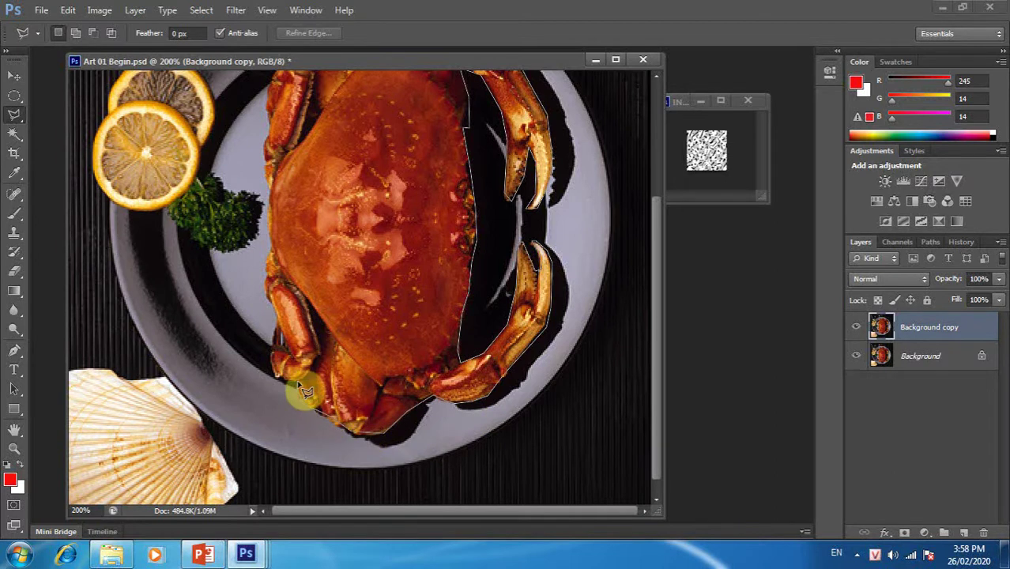
left_click(275, 354)
left_click_drag(288, 266, 282, 388)
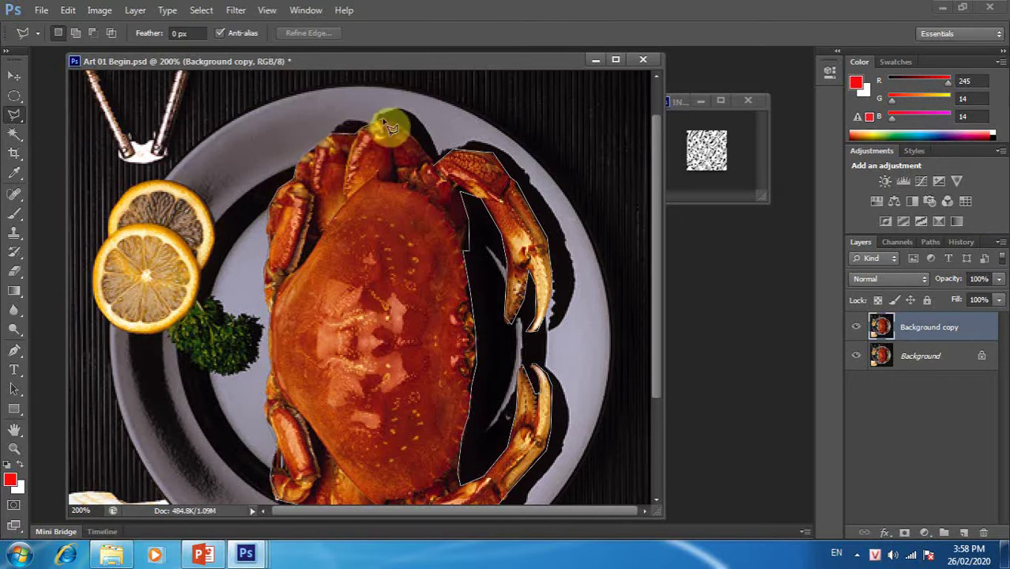
left_click(436, 170)
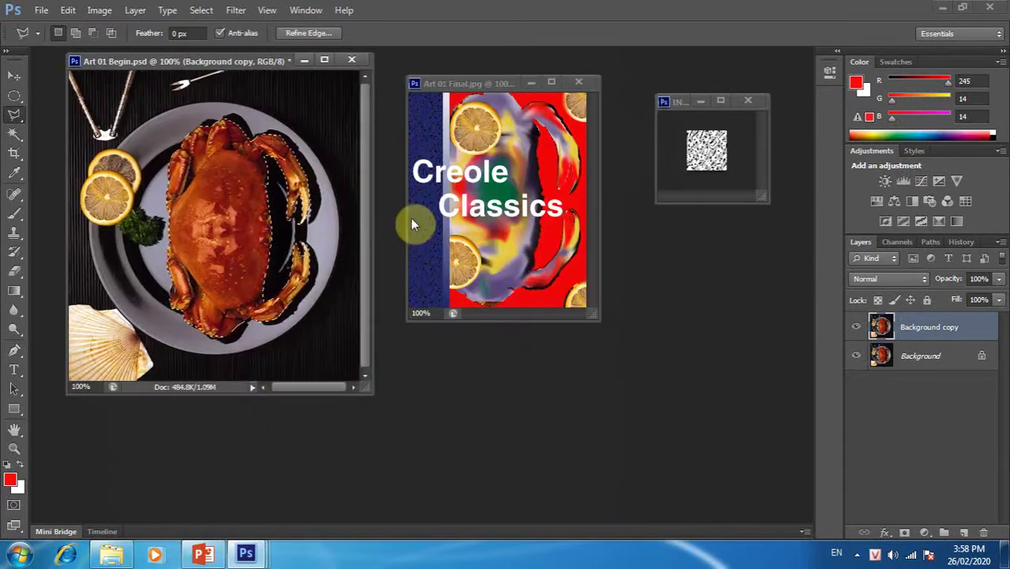
Set a 38 px brush and paint red strokes over the crab's claw, middle and lower edge.
left_click_drag(263, 61, 271, 113)
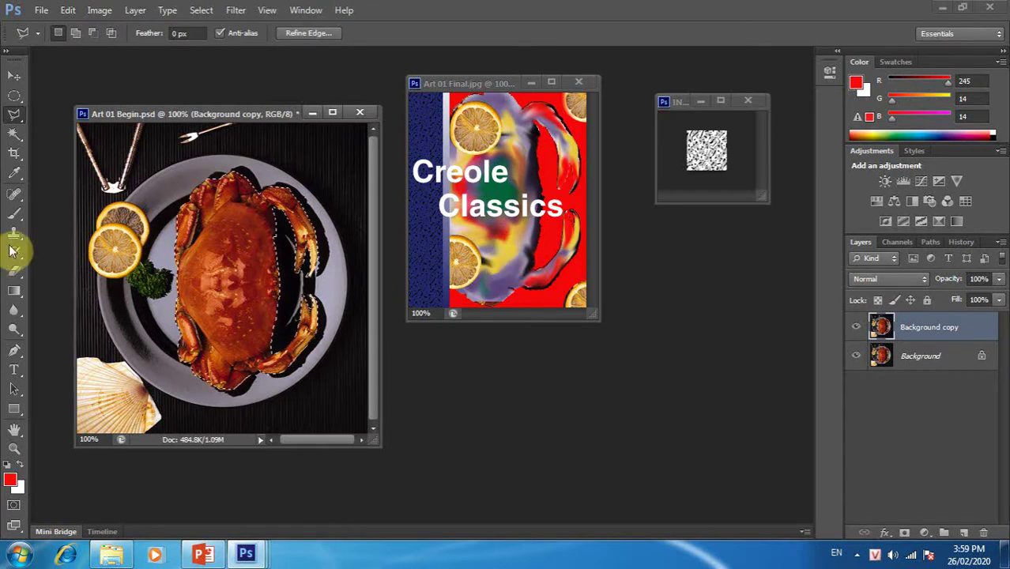
left_click(18, 215)
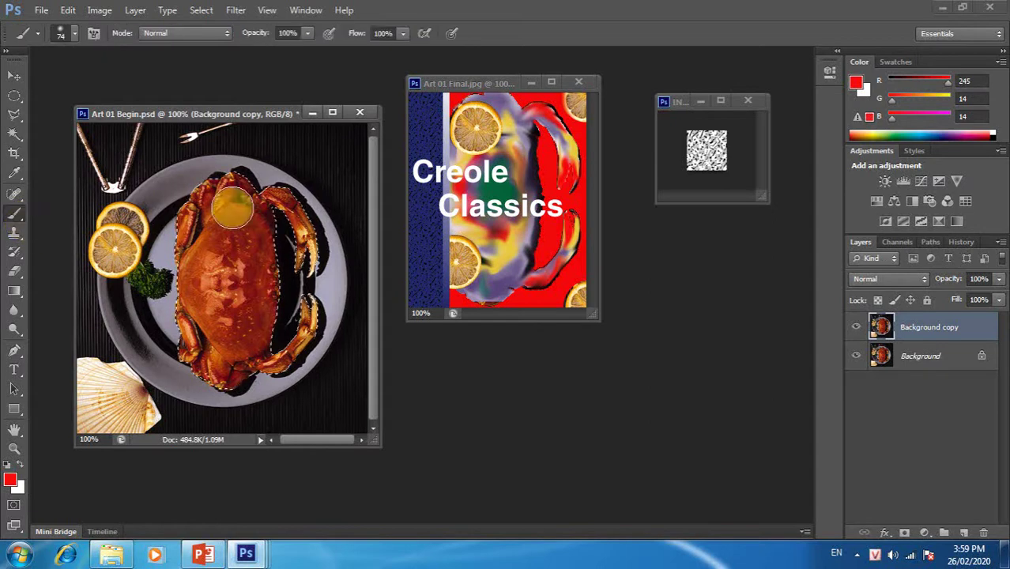
left_click(74, 33)
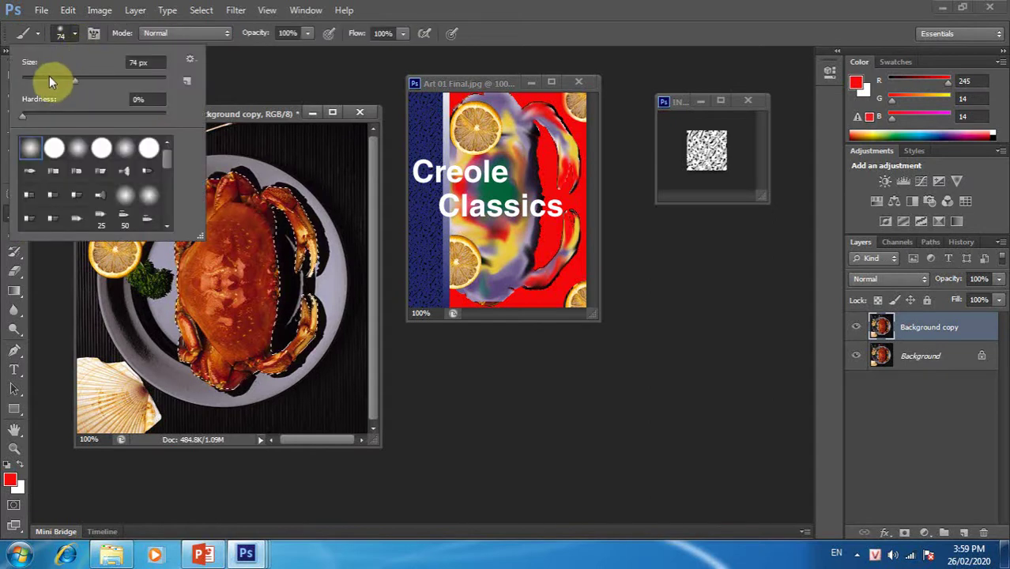
left_click_drag(49, 80, 37, 80)
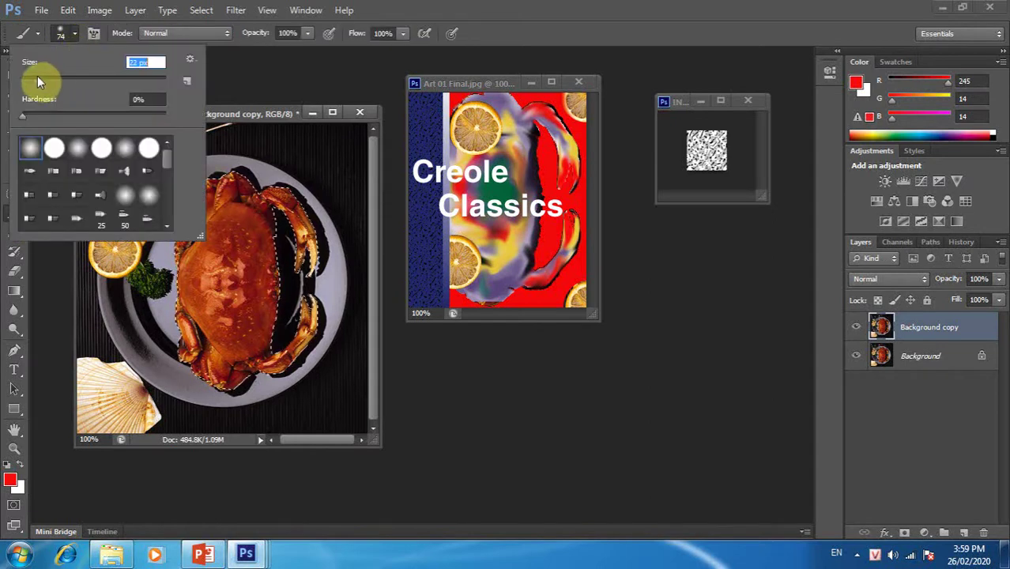
left_click(235, 114)
left_click(68, 35)
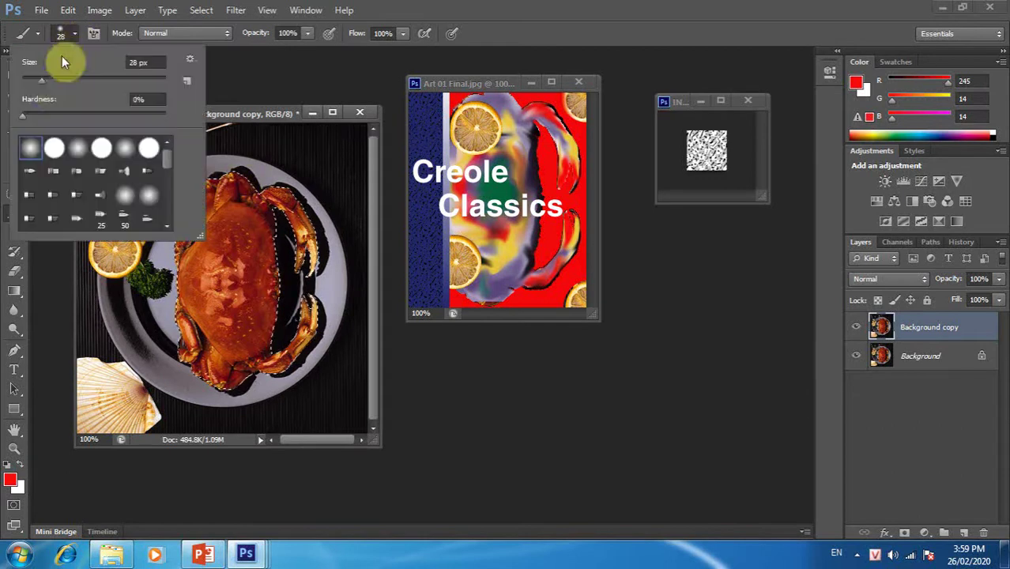
left_click_drag(41, 81, 50, 81)
left_click(255, 114)
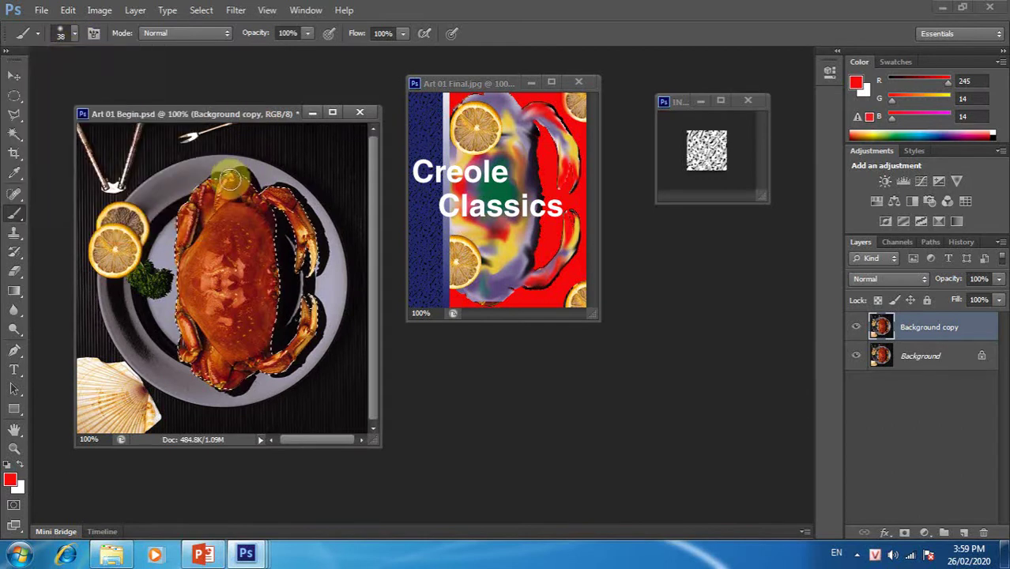
left_click_drag(243, 195, 336, 233)
left_click_drag(269, 285, 210, 296)
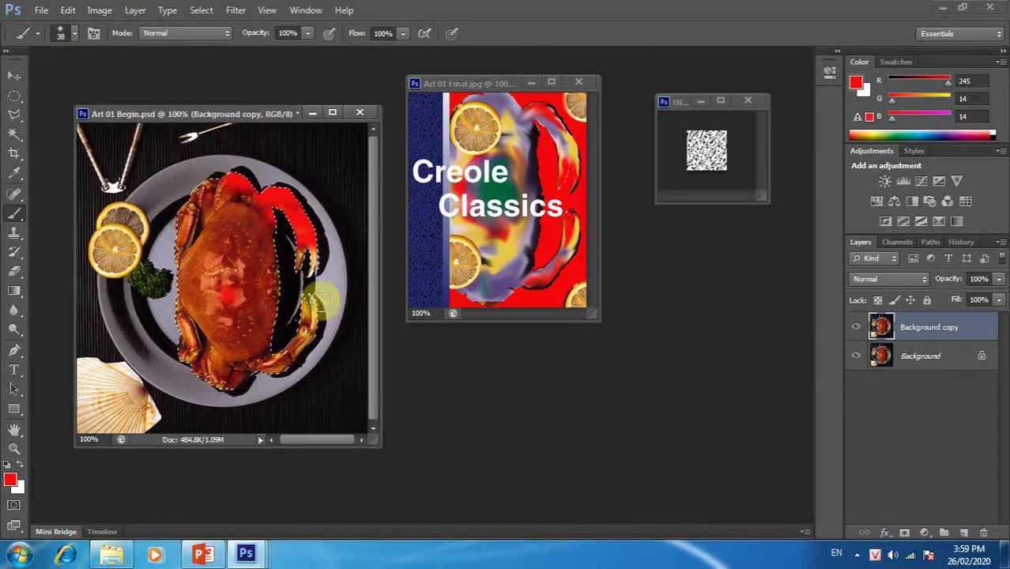
left_click_drag(225, 352, 293, 361)
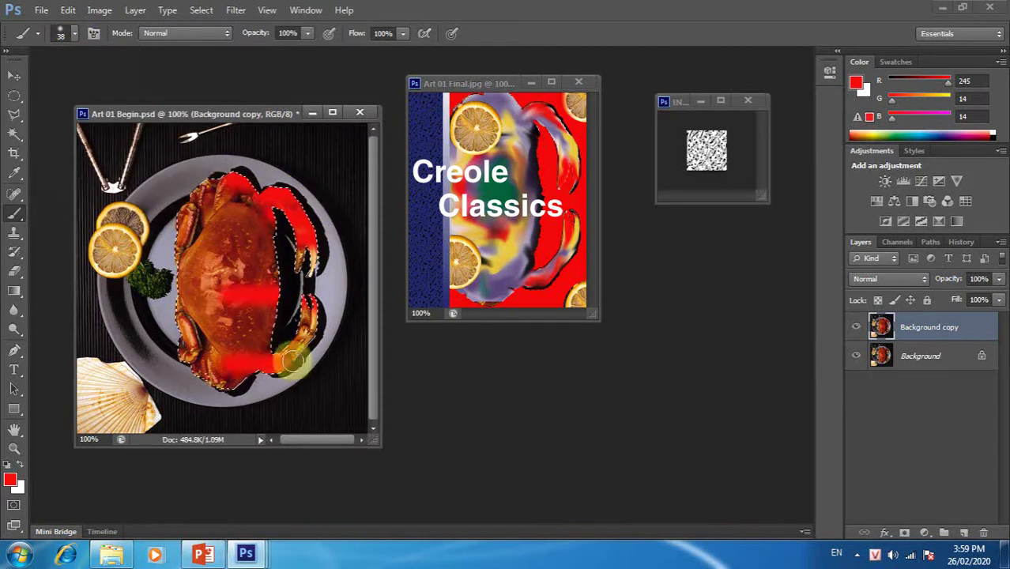
Sample purple from the finished poster and paint purple strokes on the crab's top and lower claw.
left_click(14, 172)
left_click(498, 97)
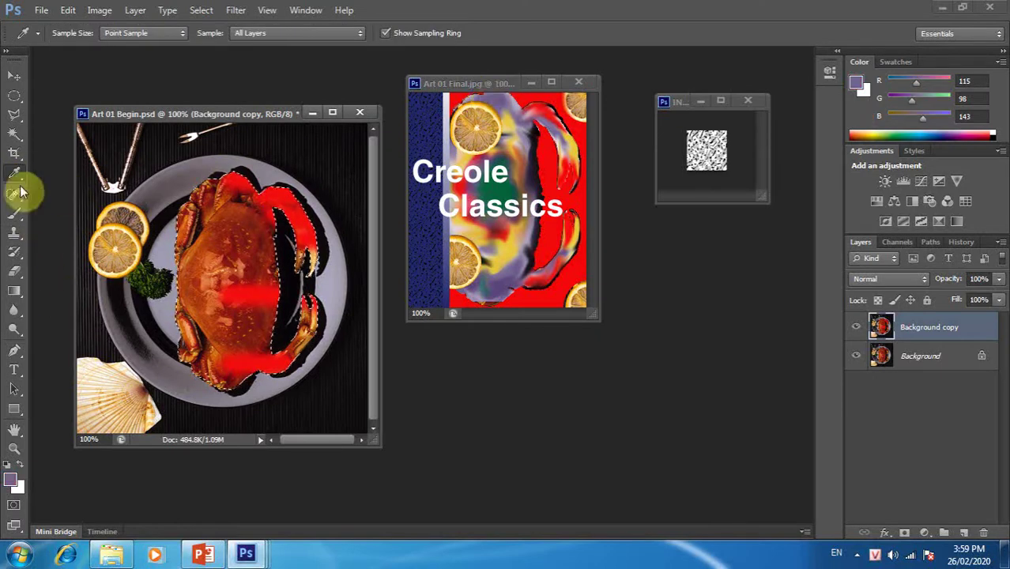
left_click(14, 214)
left_click_drag(204, 202, 198, 213)
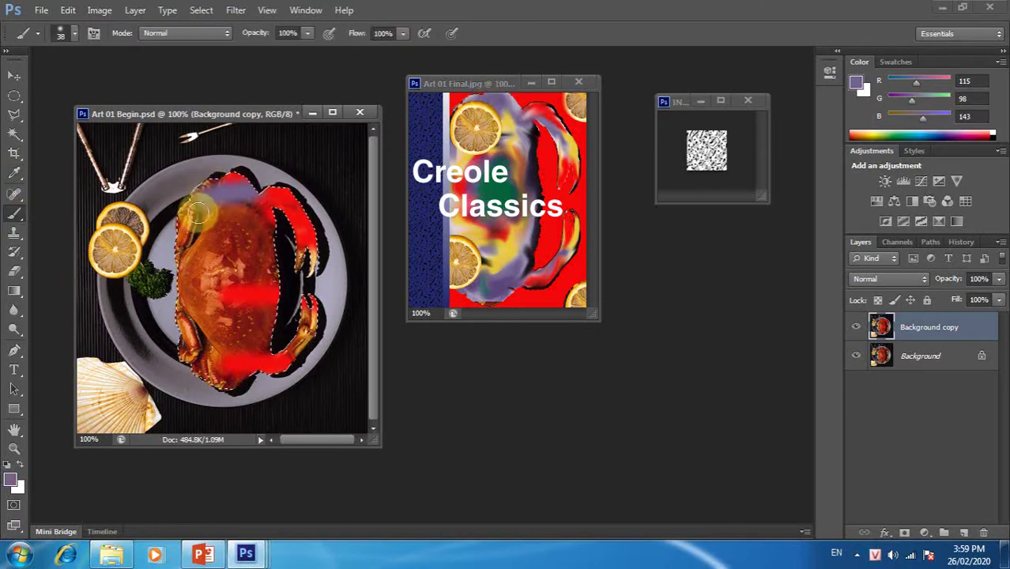
left_click_drag(276, 333, 308, 323)
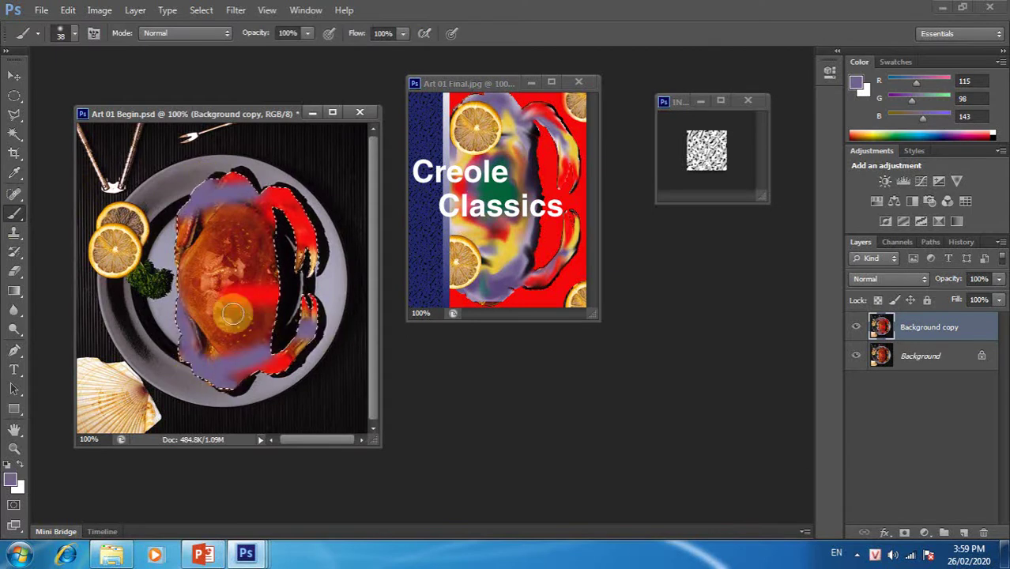
Sample the poster's green and paint green strokes across the crab's top, body and claw.
left_click(14, 173)
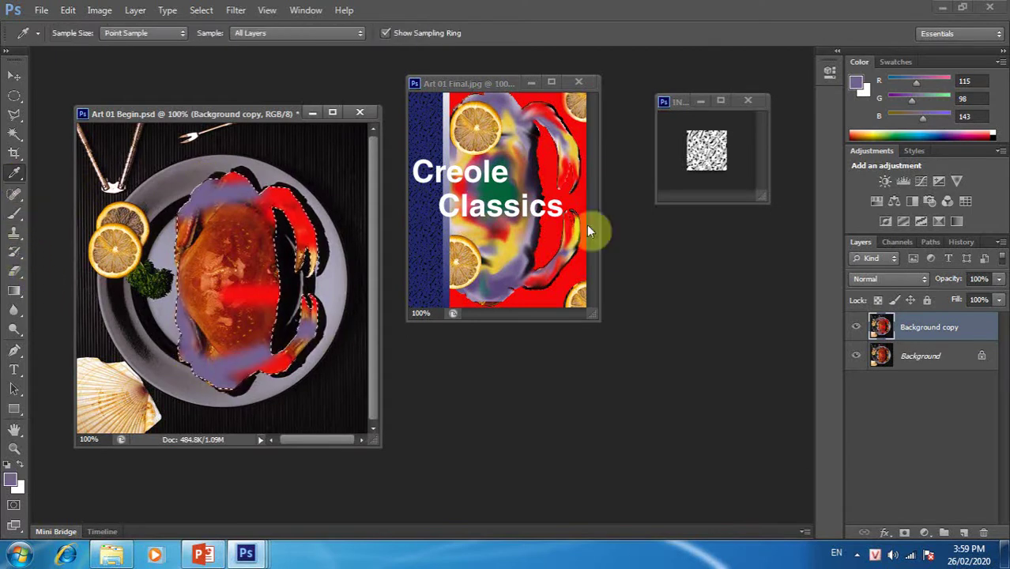
left_click(503, 185)
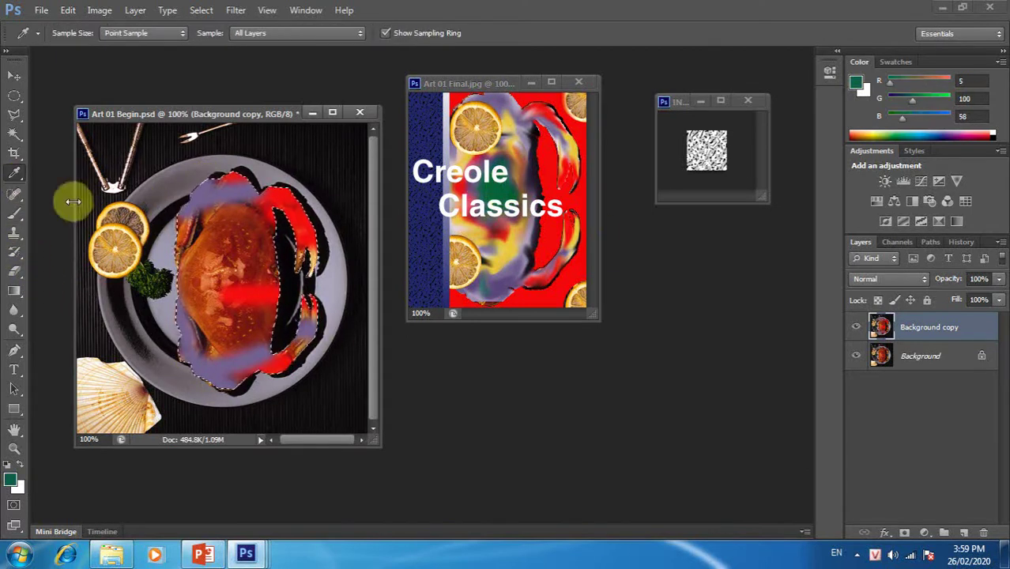
left_click(14, 212)
left_click_drag(178, 210, 183, 214)
left_click_drag(249, 223, 283, 215)
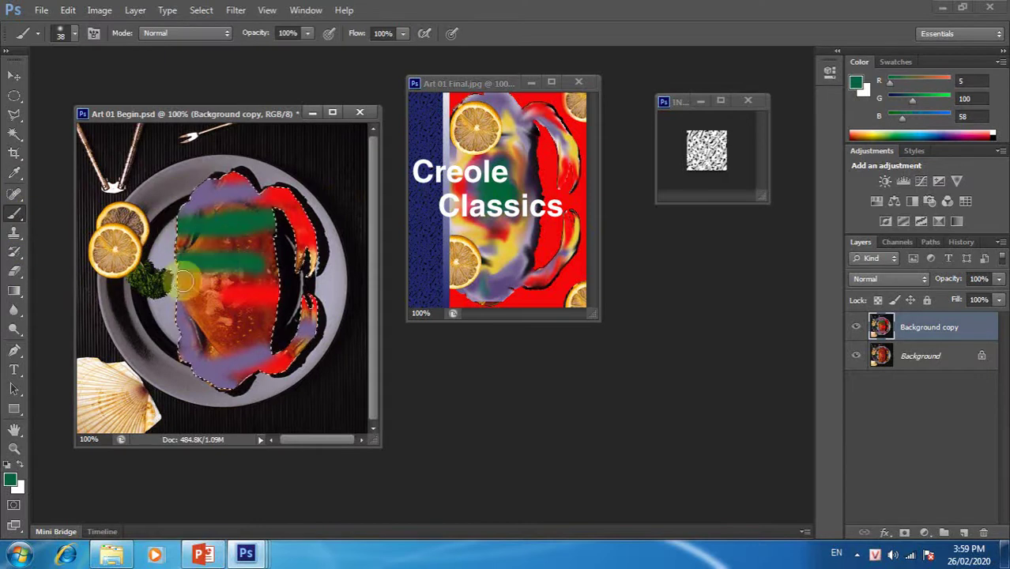
left_click_drag(266, 333, 218, 225)
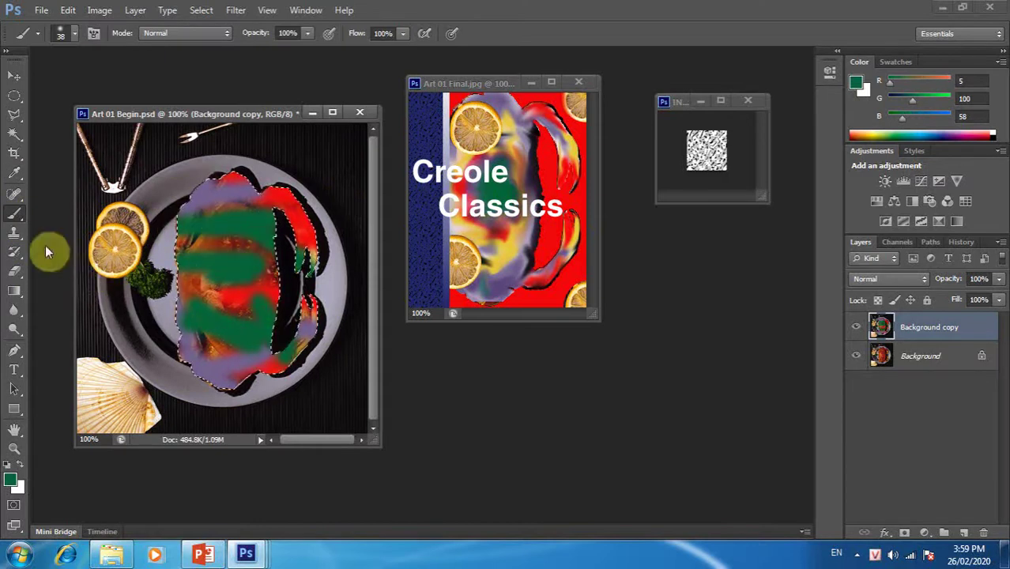
Sample the poster's lemon yellow and paint yellow stripes across the crab's body and claws.
left_click(11, 175)
left_click_drag(530, 148, 86, 161)
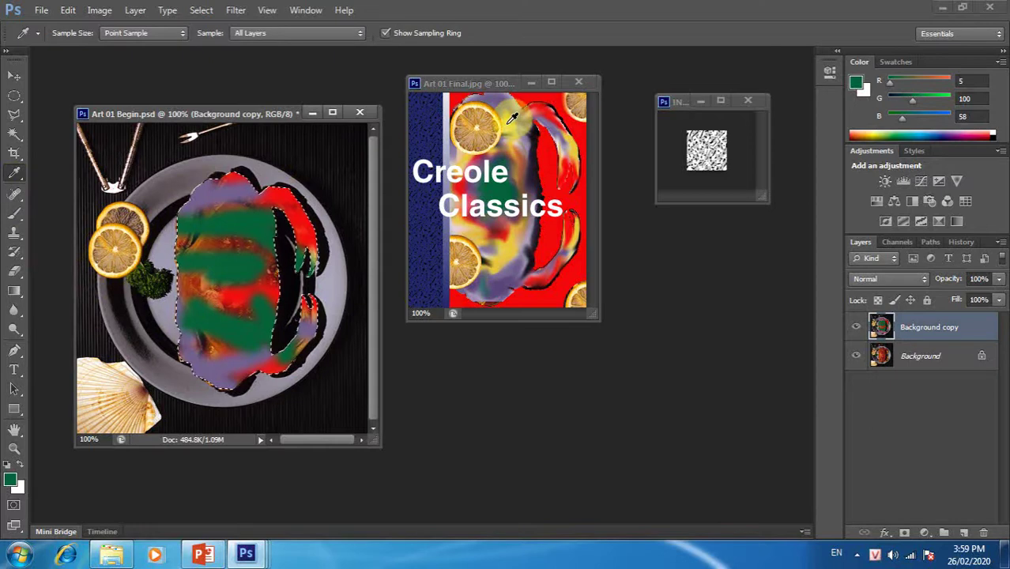
left_click(14, 213)
left_click_drag(184, 209, 312, 221)
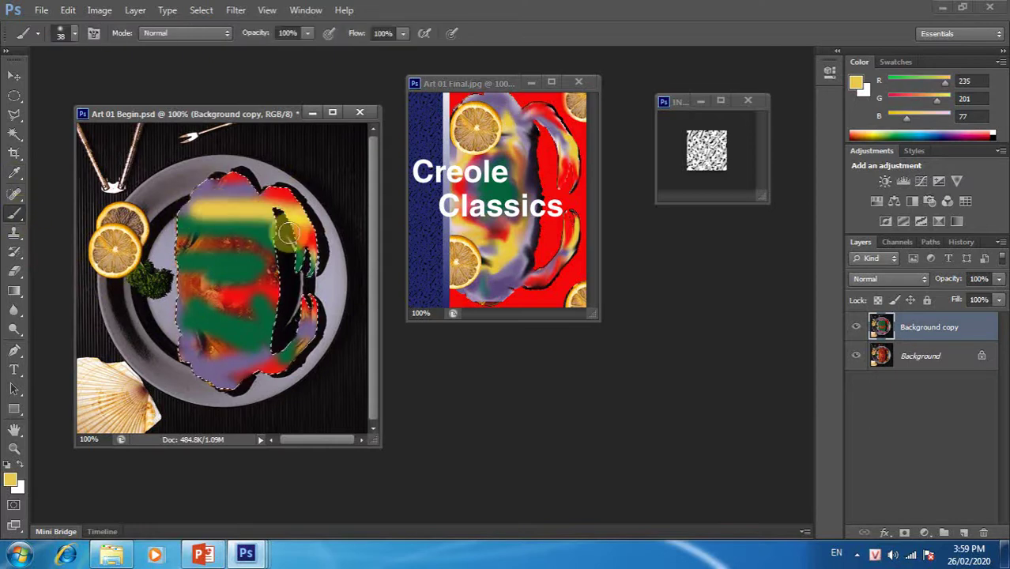
left_click_drag(183, 251, 273, 252)
left_click_drag(201, 288, 265, 289)
left_click_drag(186, 348, 259, 348)
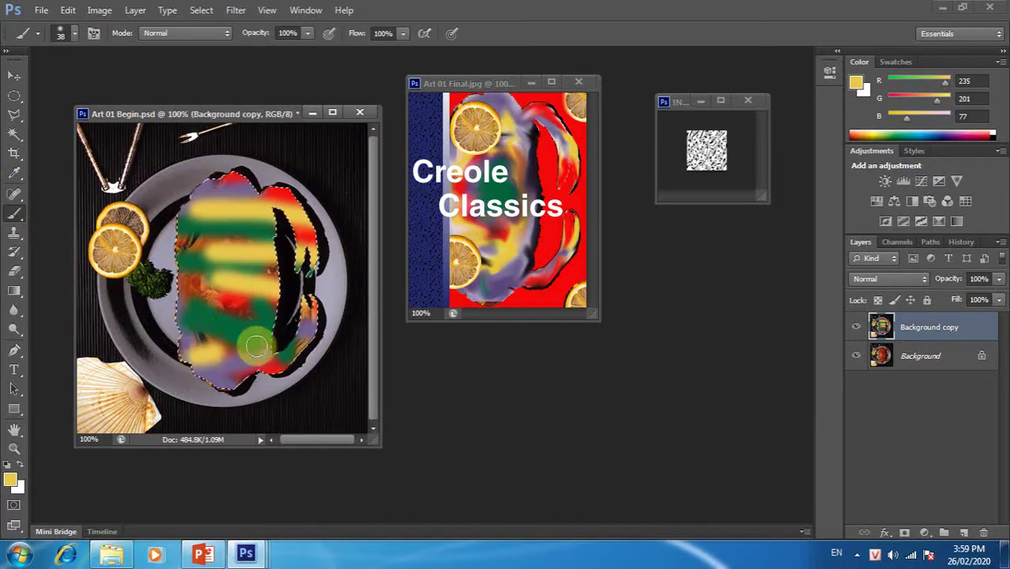
mouse_move(198, 269)
left_mouse_down()
mouse_move(180, 341)
mouse_move(321, 352)
left_mouse_up()
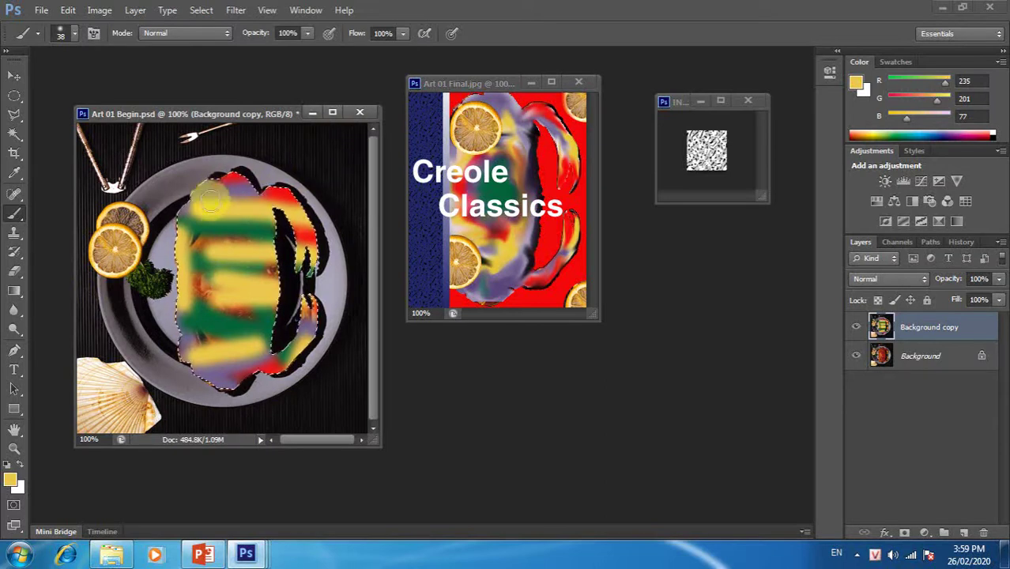
left_click(207, 11)
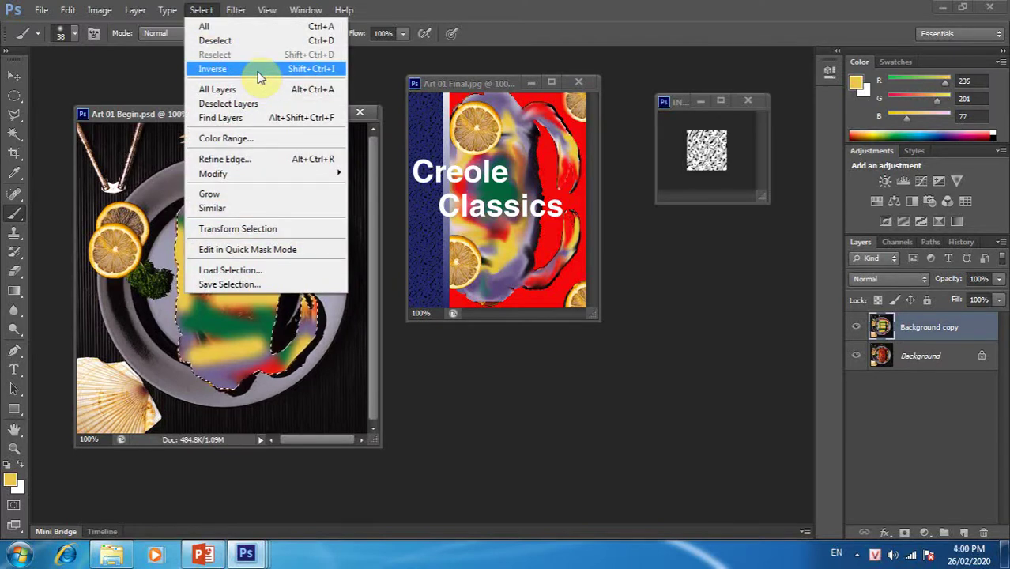
Invert the selection, fill the crab's surroundings with red sampled from the poster, then deselect.
left_click(258, 71)
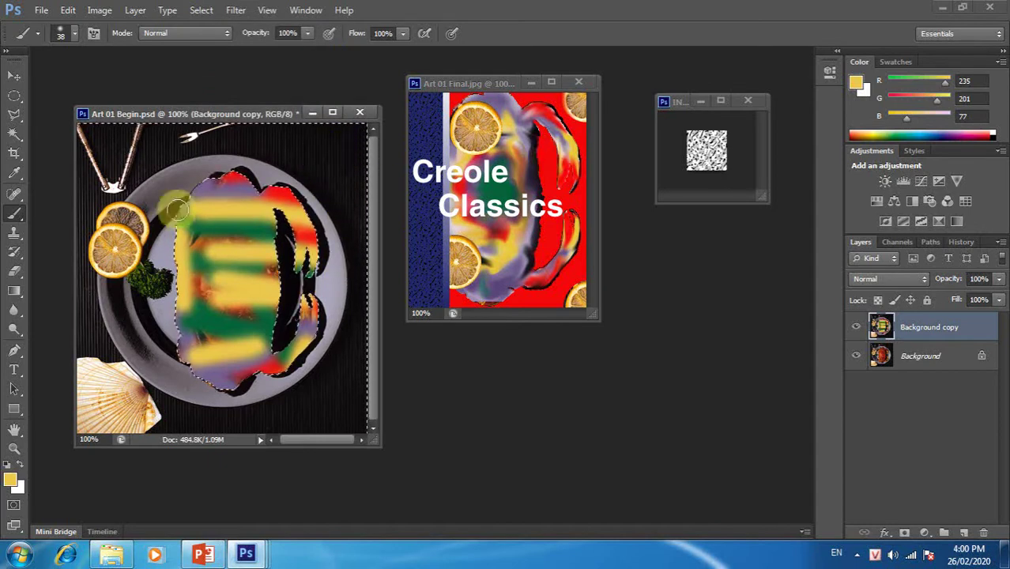
left_click(14, 173)
left_click_drag(548, 193, 435, 227)
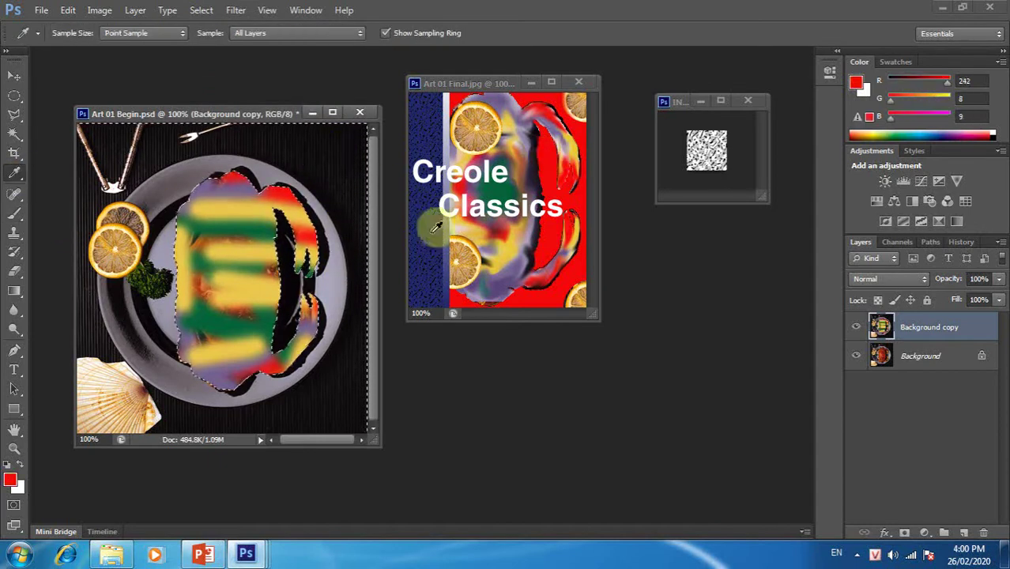
left_click(68, 9)
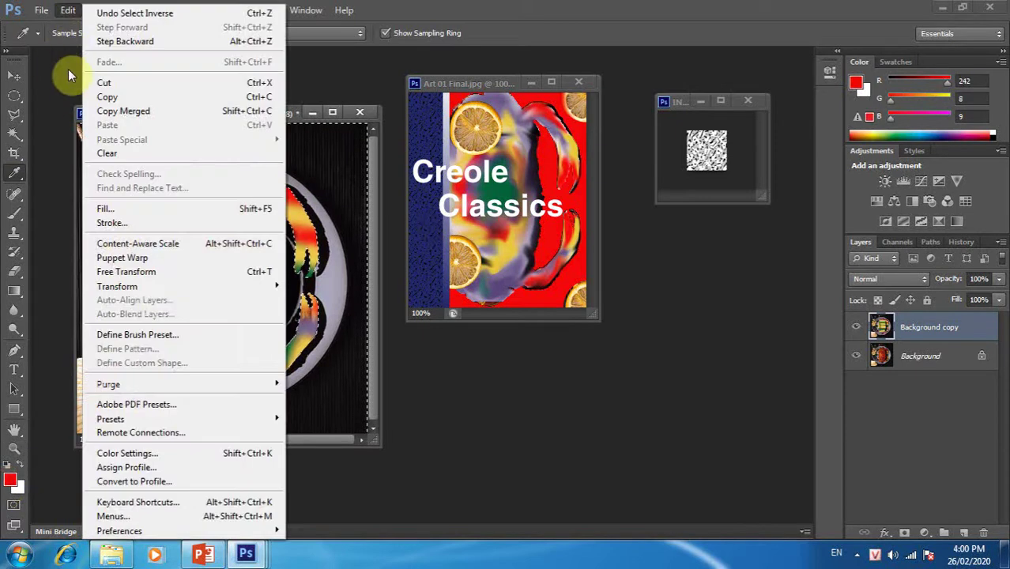
left_click(169, 208)
left_click(421, 191)
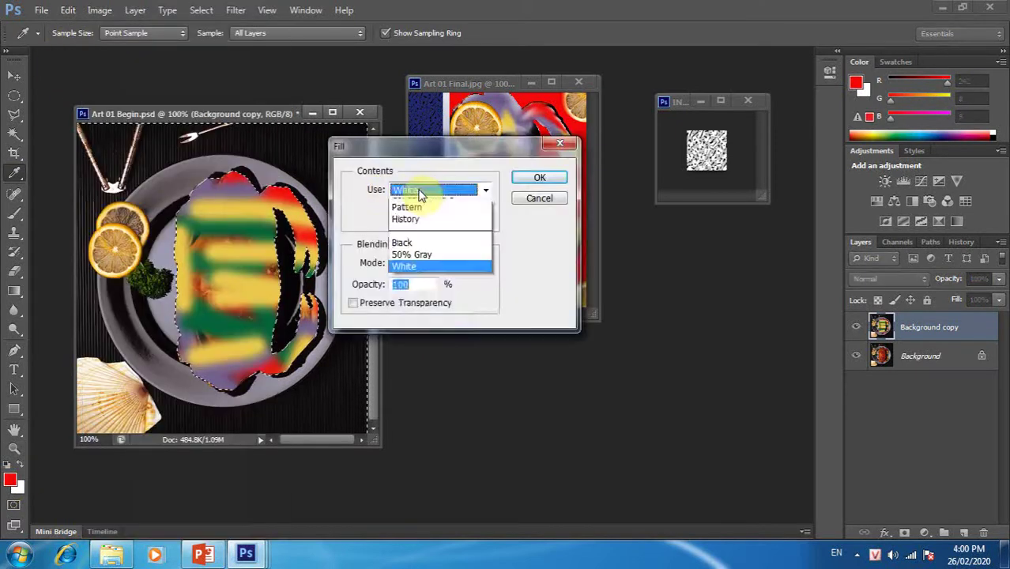
left_click(419, 201)
left_click(539, 177)
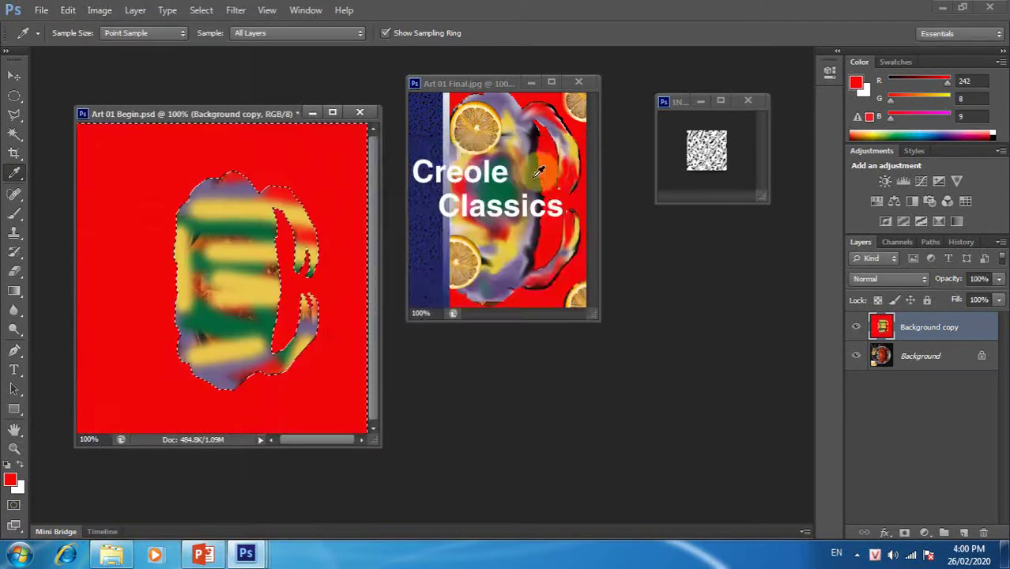
left_click(201, 10)
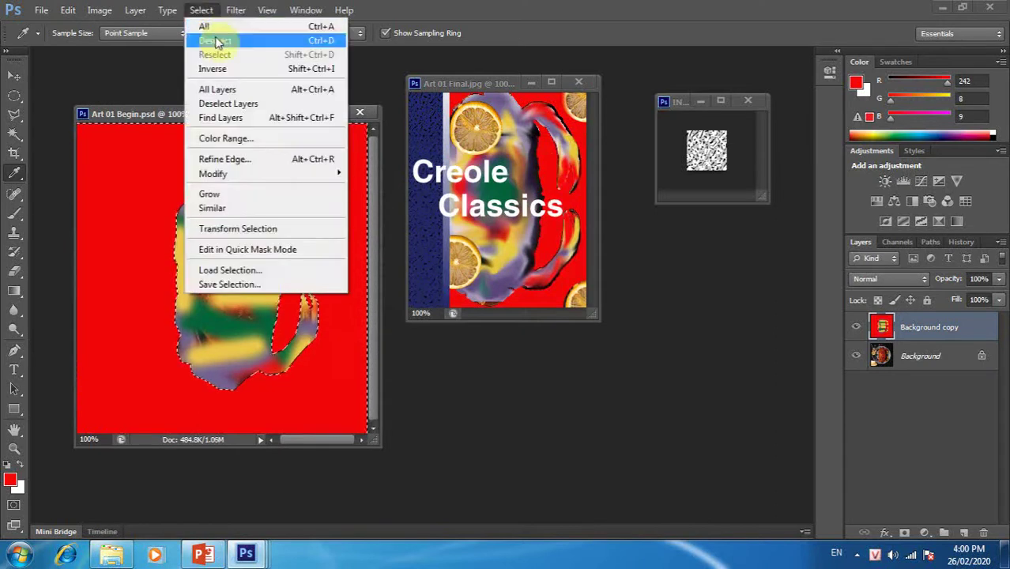
left_click(217, 41)
left_click(14, 76)
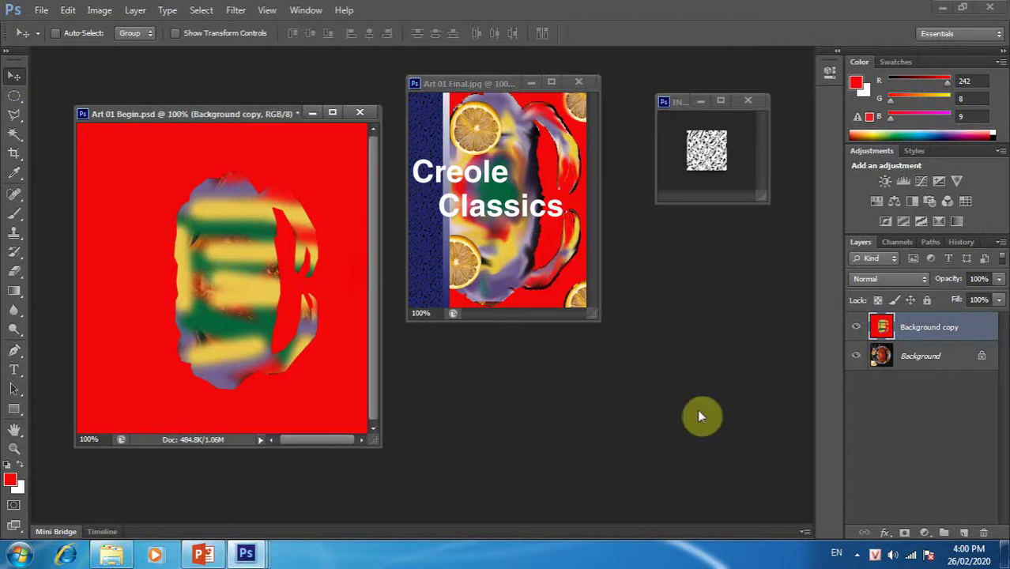
Hide the red Background copy layer and make the Background layer active.
left_click(856, 329)
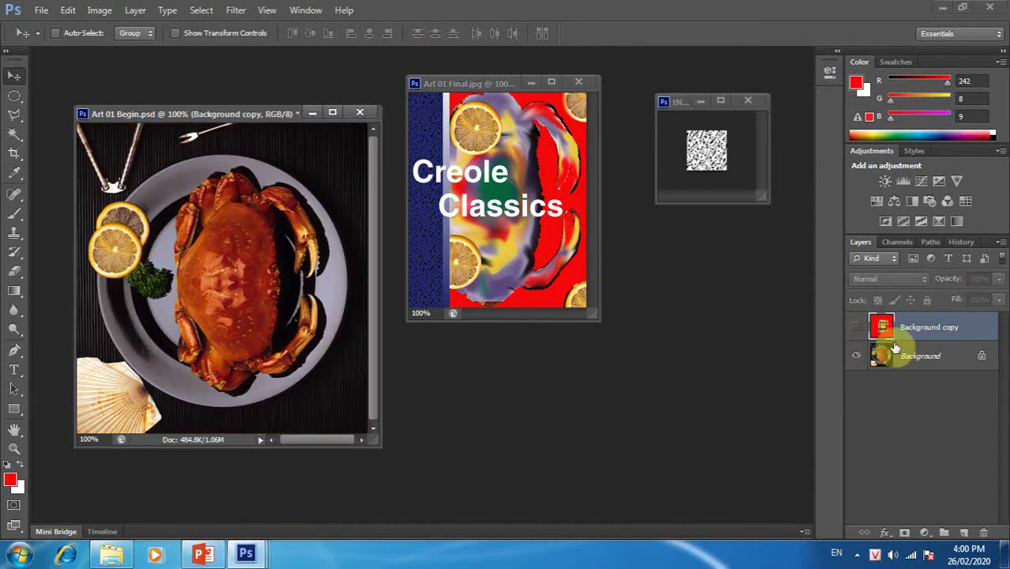
left_click(857, 329)
left_click(856, 329)
left_click(905, 357)
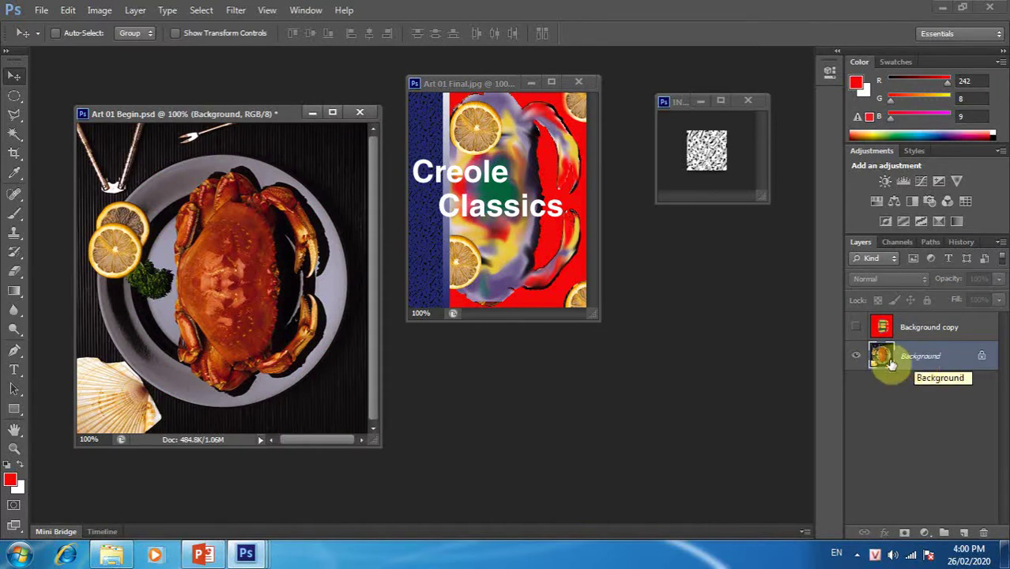
left_click(921, 330)
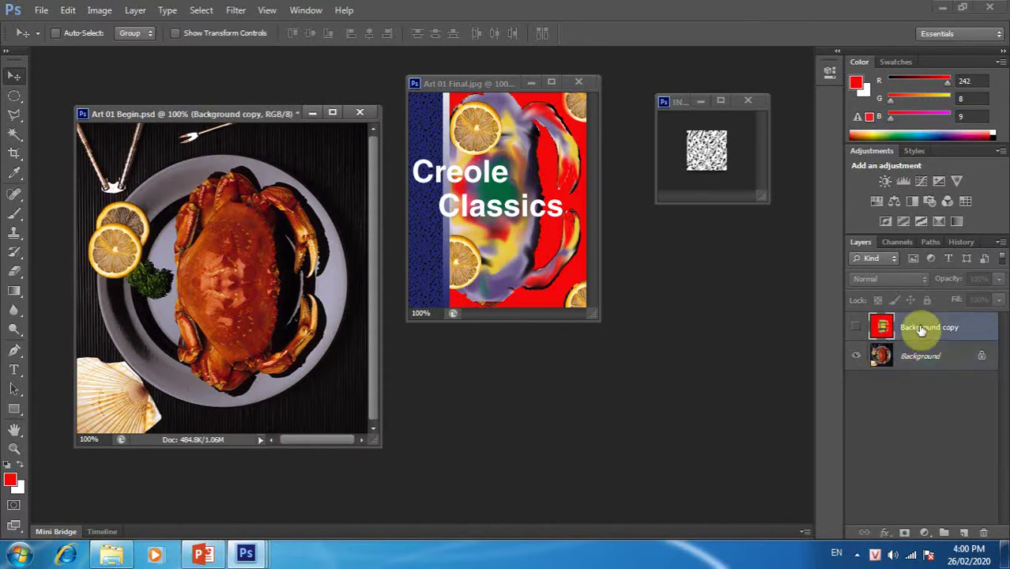
left_click(891, 362)
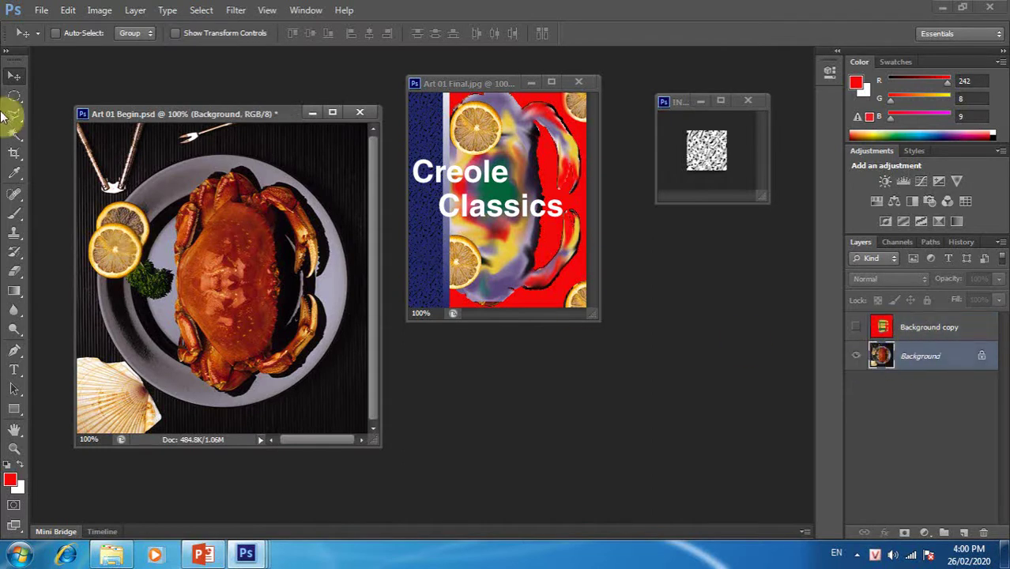
Copy the lemon slice using an elliptical selection, then deselect.
left_click(16, 98)
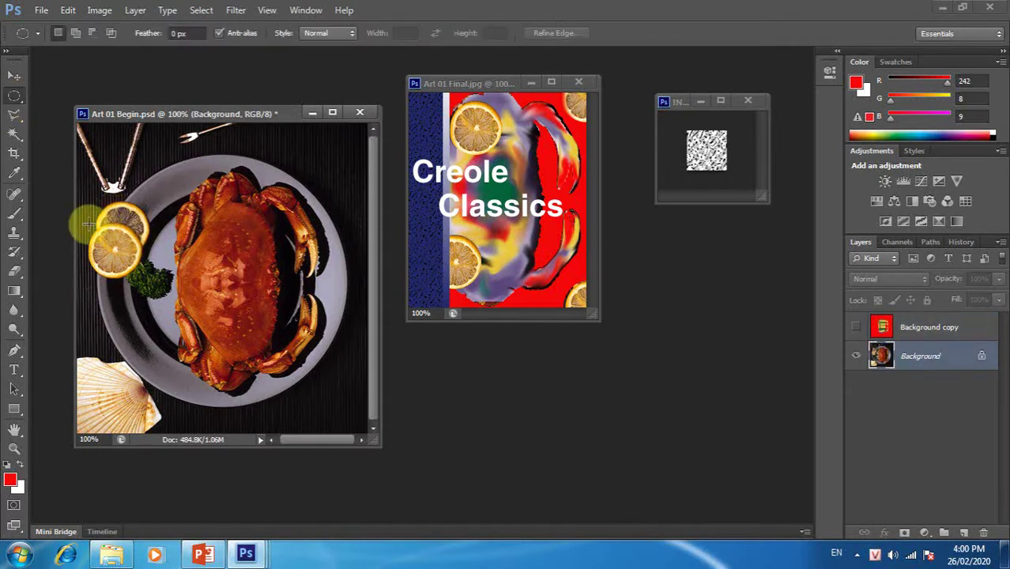
left_click_drag(89, 224, 140, 275)
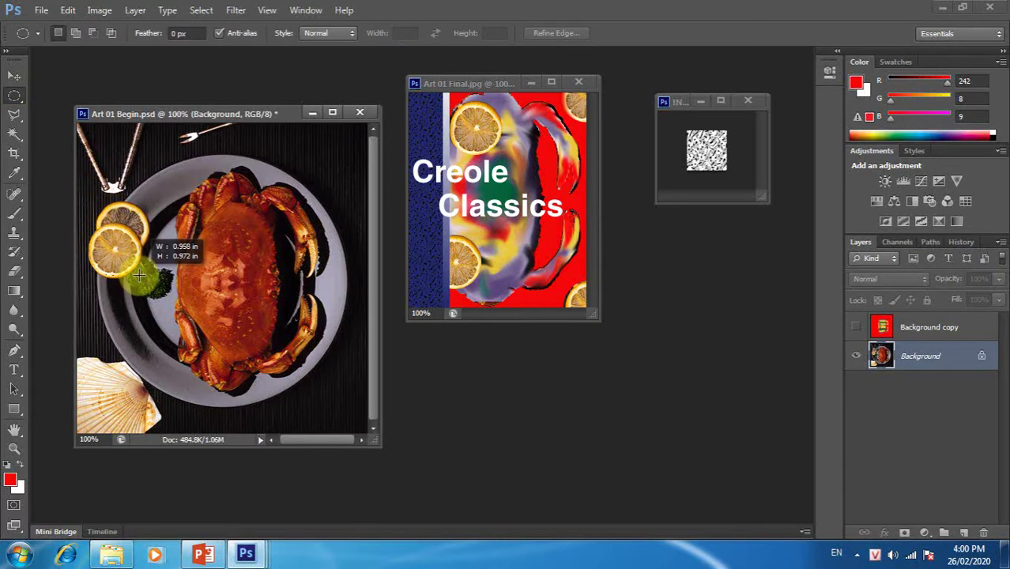
left_click_drag(138, 275, 139, 275)
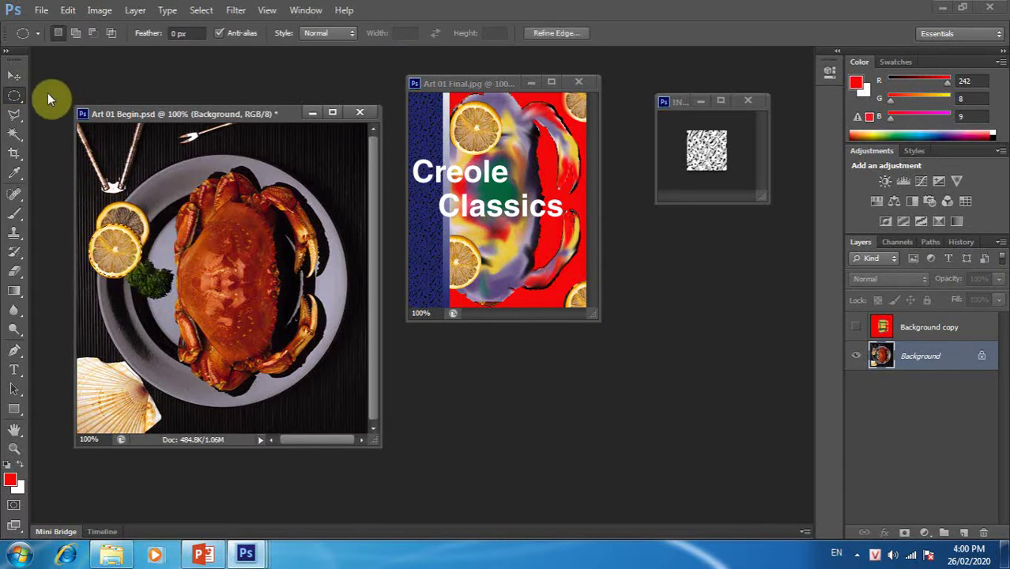
left_click(68, 11)
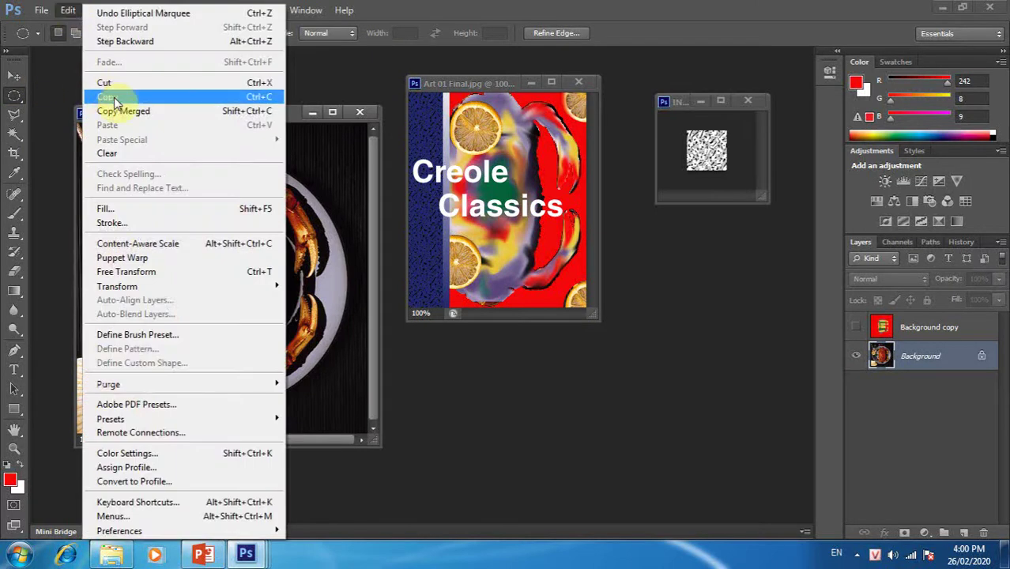
left_click(114, 97)
left_click(202, 10)
left_click(229, 41)
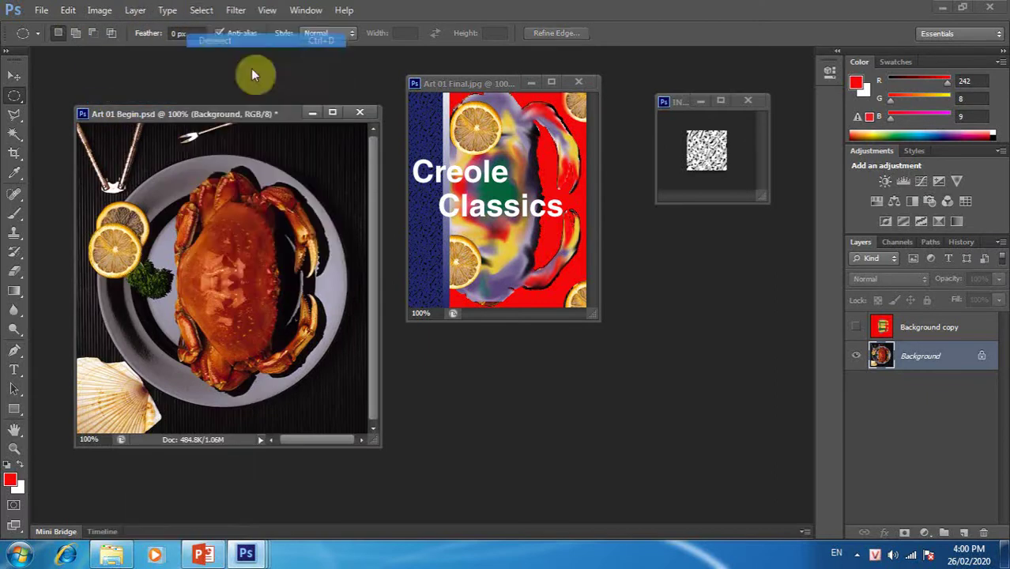
Show the Background copy layer, paste the slice onto it, and move it to the upper left.
left_click(910, 327)
left_click(856, 327)
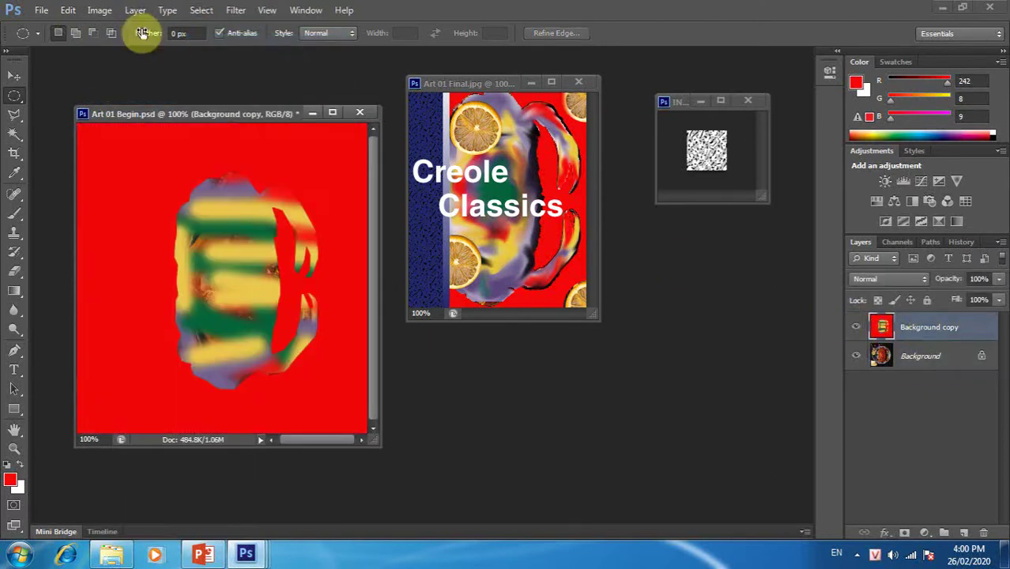
left_click(68, 10)
left_click(119, 118)
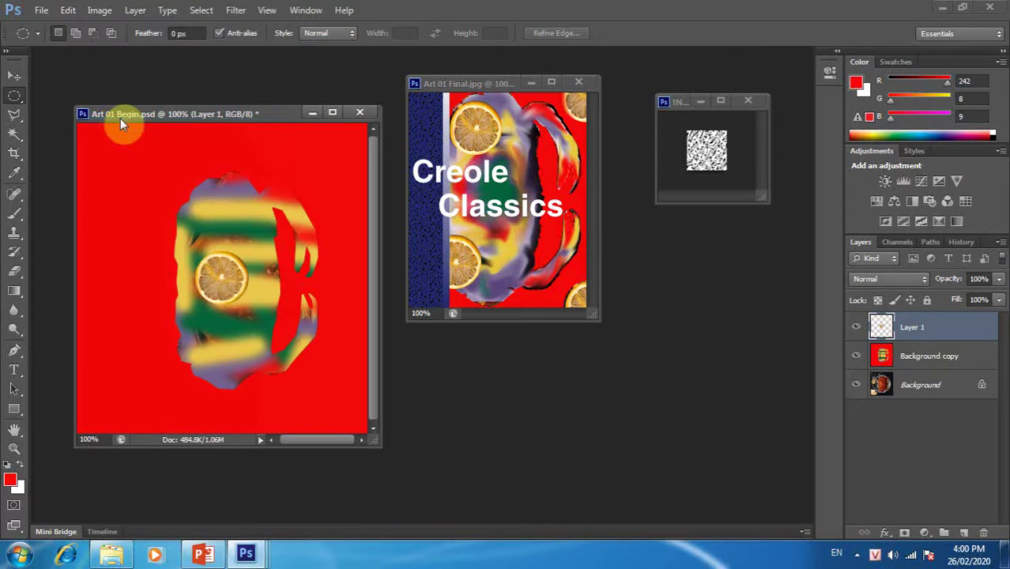
left_click(15, 76)
left_click_drag(214, 279, 181, 213)
Paste three more slices and place them at the lower-left, upper-right and lower-right corners.
left_click(68, 11)
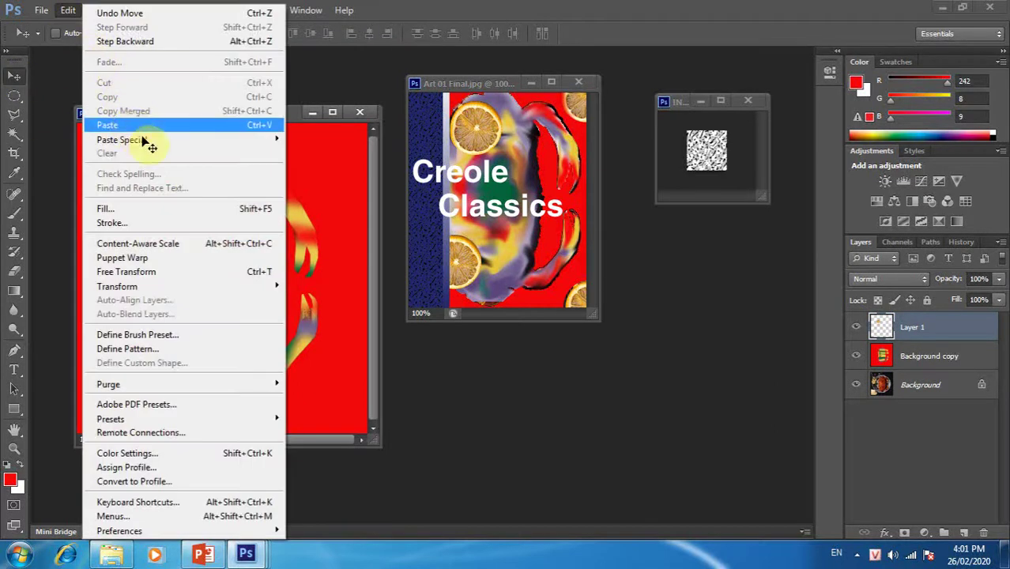
left_click(118, 125)
left_click_drag(224, 271, 175, 348)
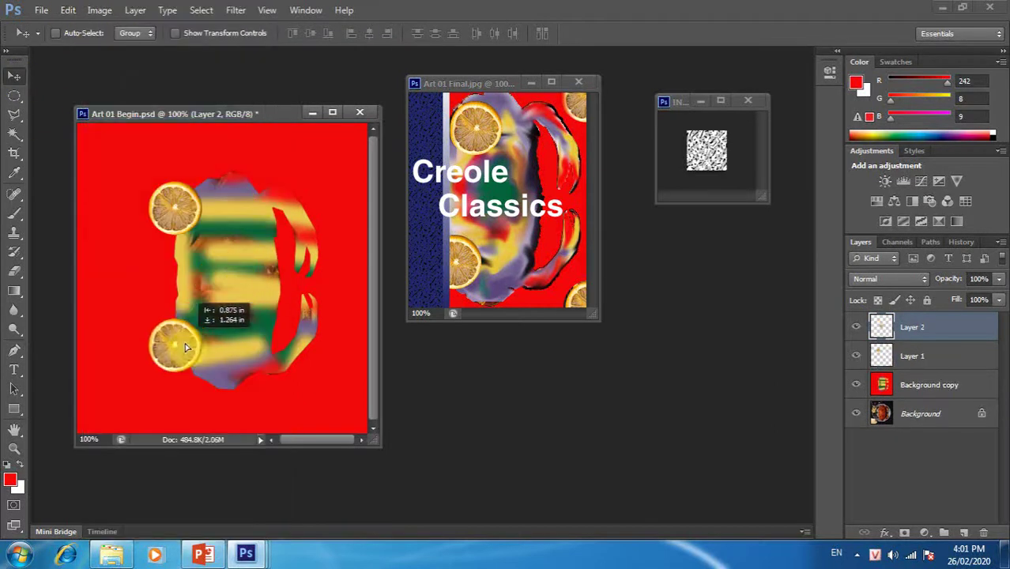
left_click(68, 10)
left_click(118, 123)
left_click_drag(231, 275, 310, 193)
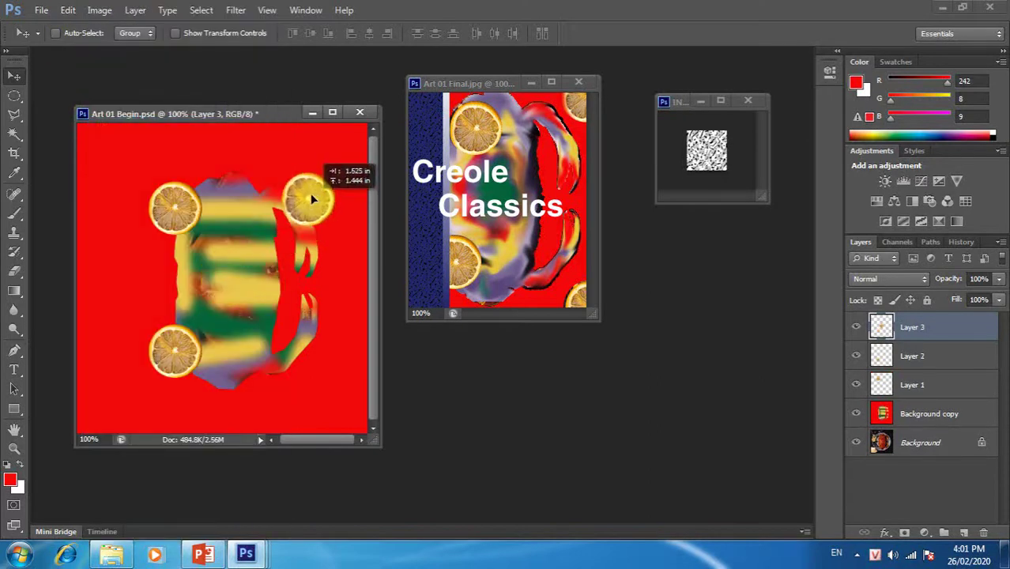
left_click(68, 10)
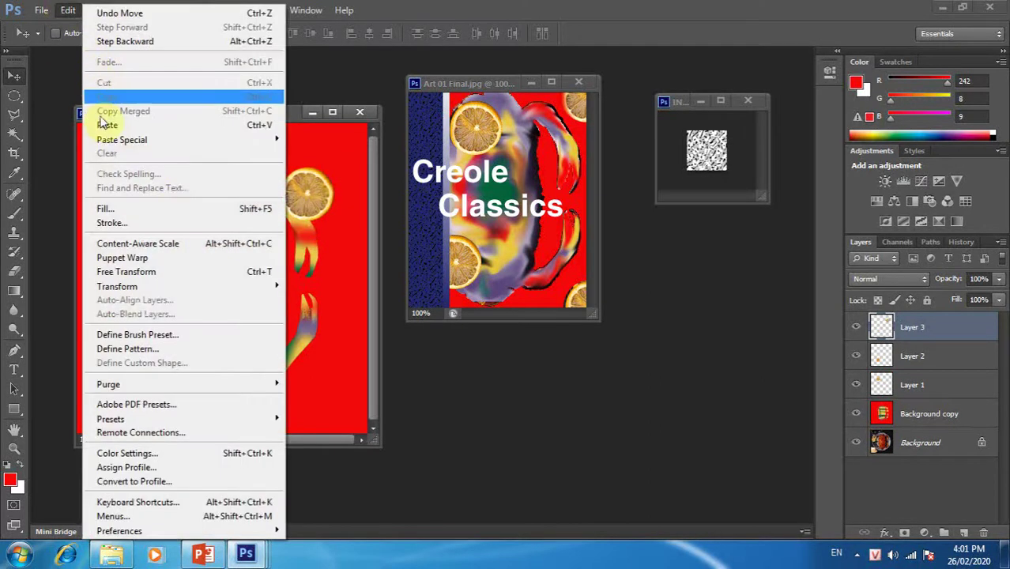
left_click(107, 125)
left_click_drag(233, 275, 311, 359)
Add a new empty Layer 5 above the slices in the working poster.
left_click(482, 283)
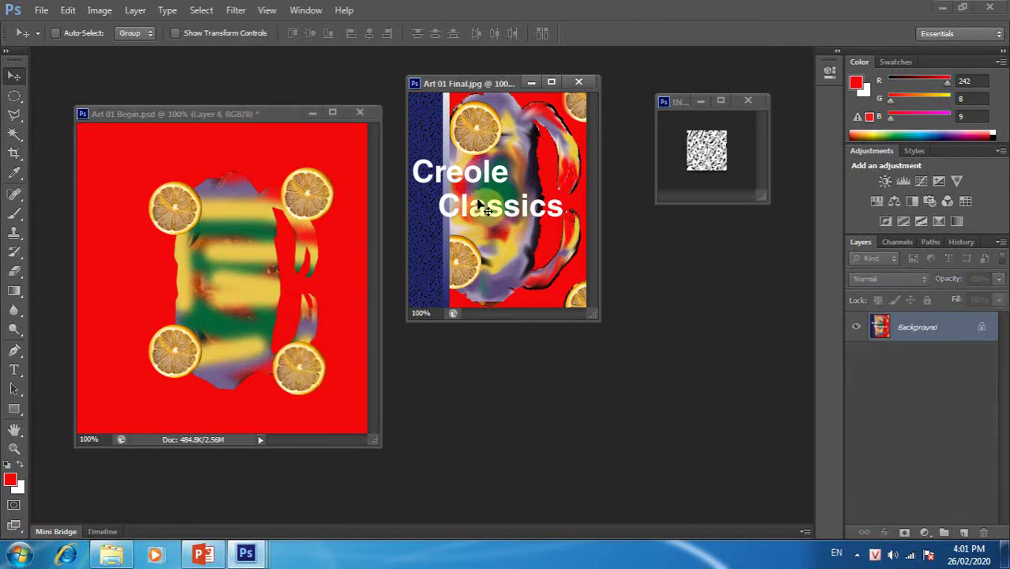
left_click(313, 279)
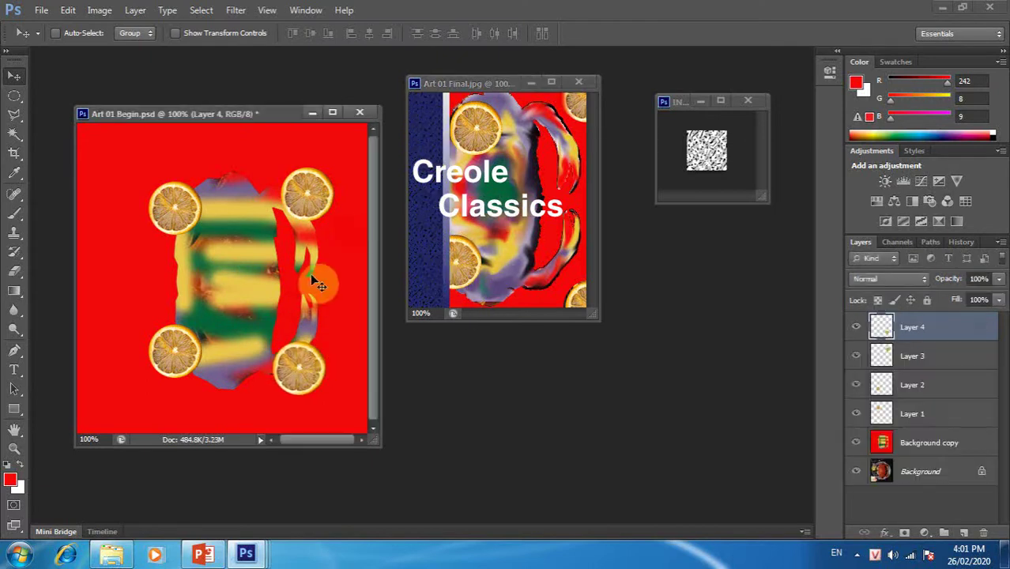
left_click(965, 534)
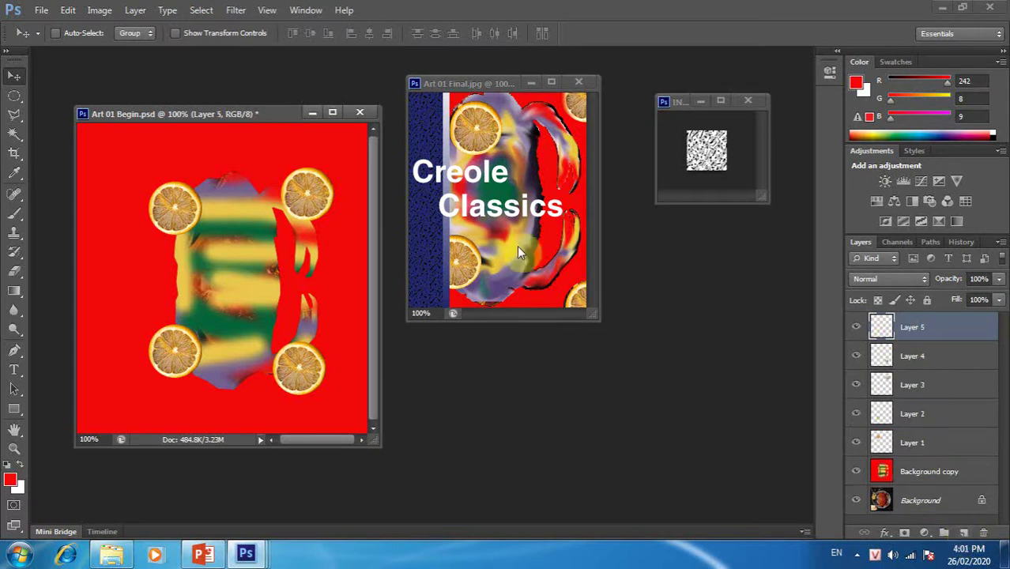
left_click(13, 95)
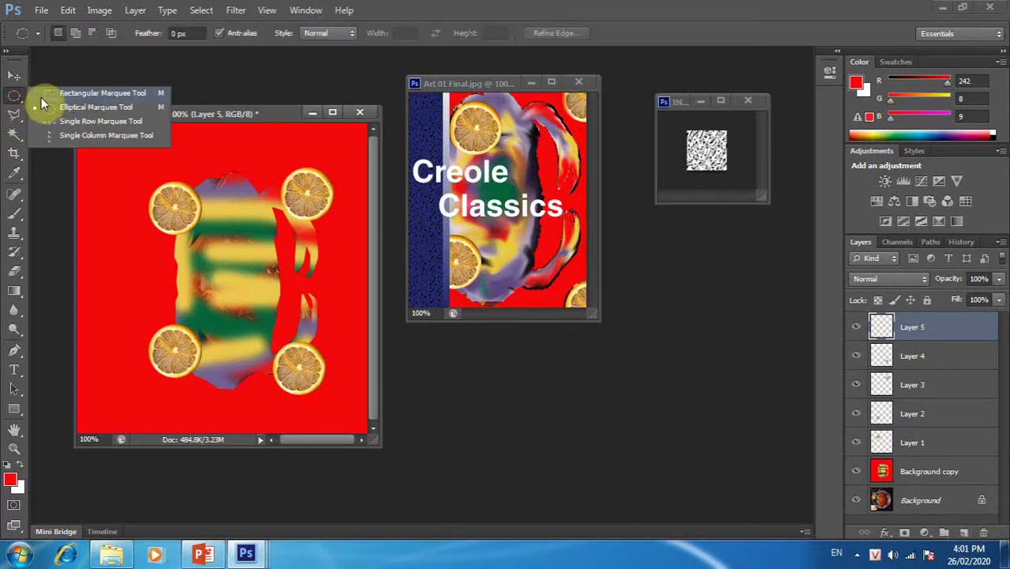
Fill a tall rectangle on the poster's left with navy blue sampled from the reference stripe.
left_click(41, 97)
left_click_drag(121, 133, 175, 420)
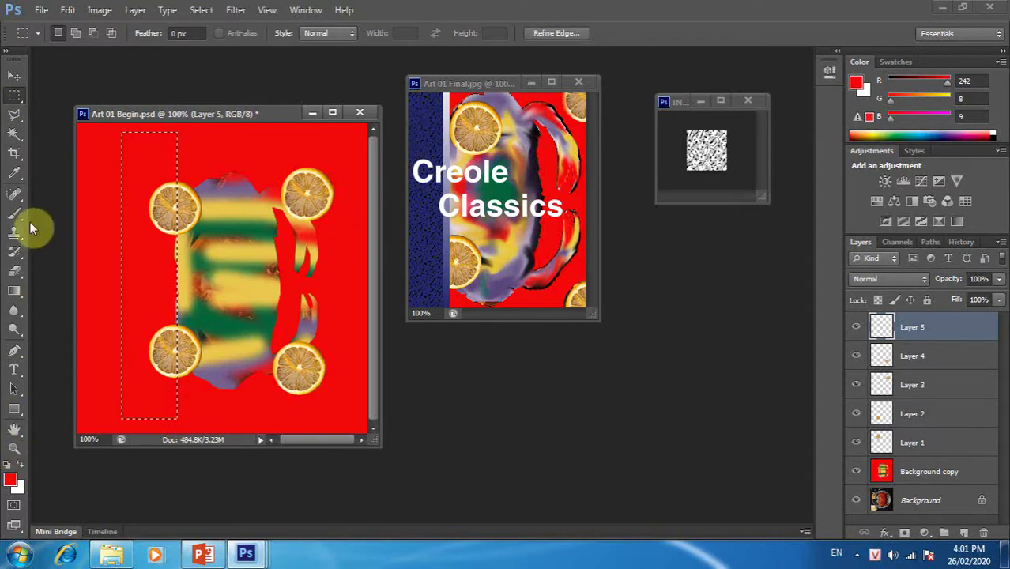
left_click(14, 173)
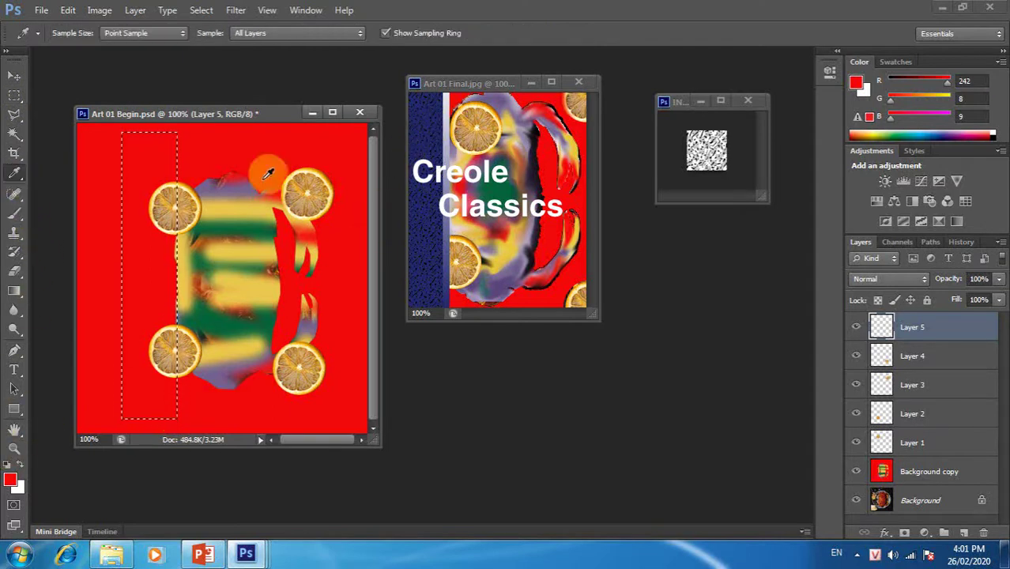
left_click(430, 125)
left_click(70, 10)
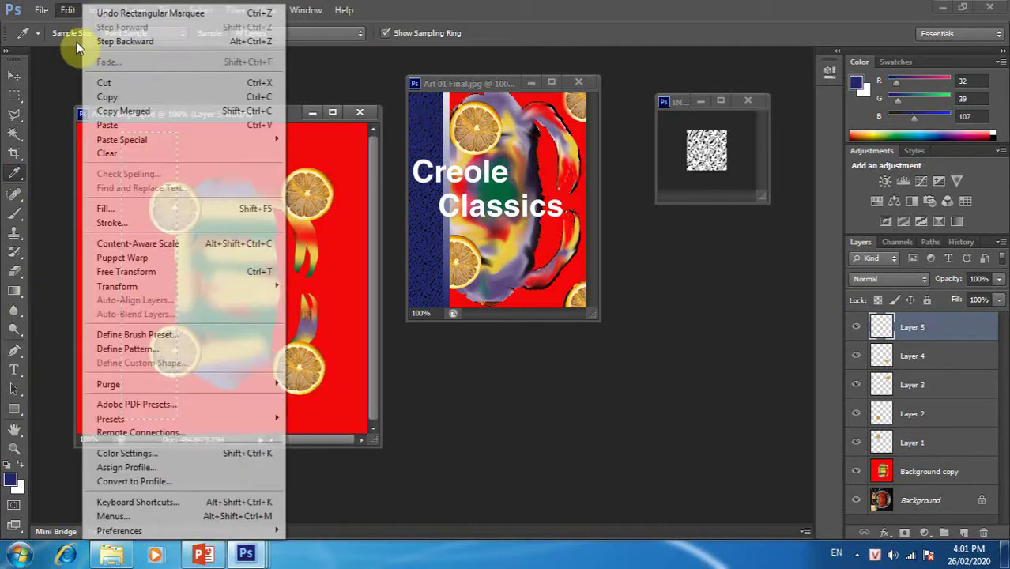
left_click(127, 206)
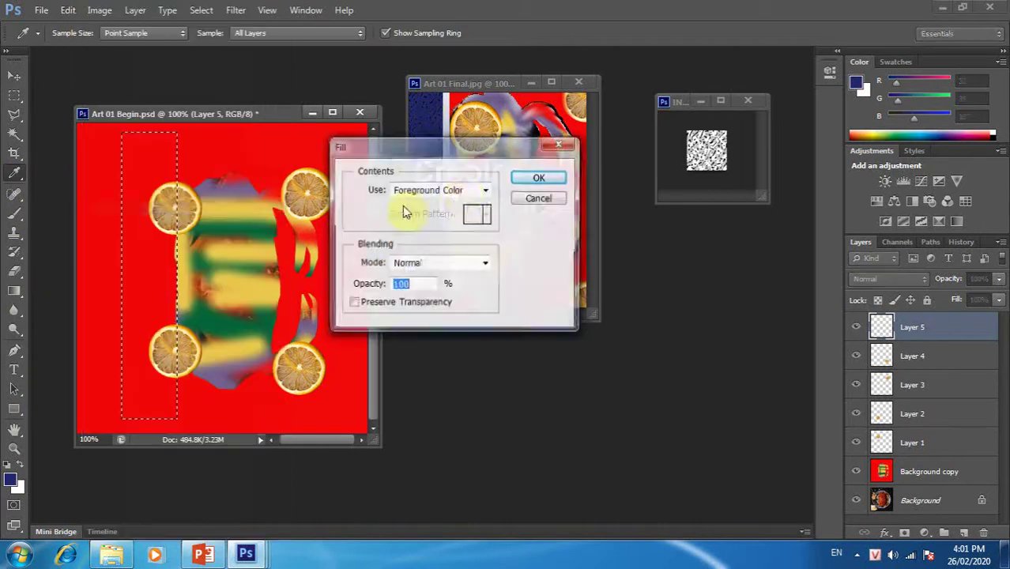
left_click(538, 177)
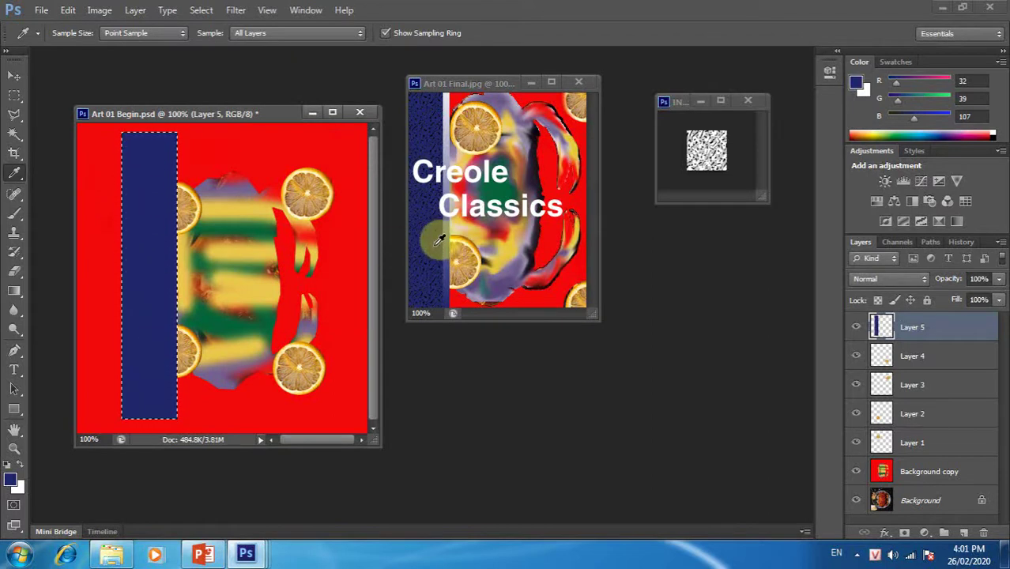
Select all of the INTRICAT texture image and define it as a pattern named 'mau 1'.
left_click_drag(684, 103, 675, 170)
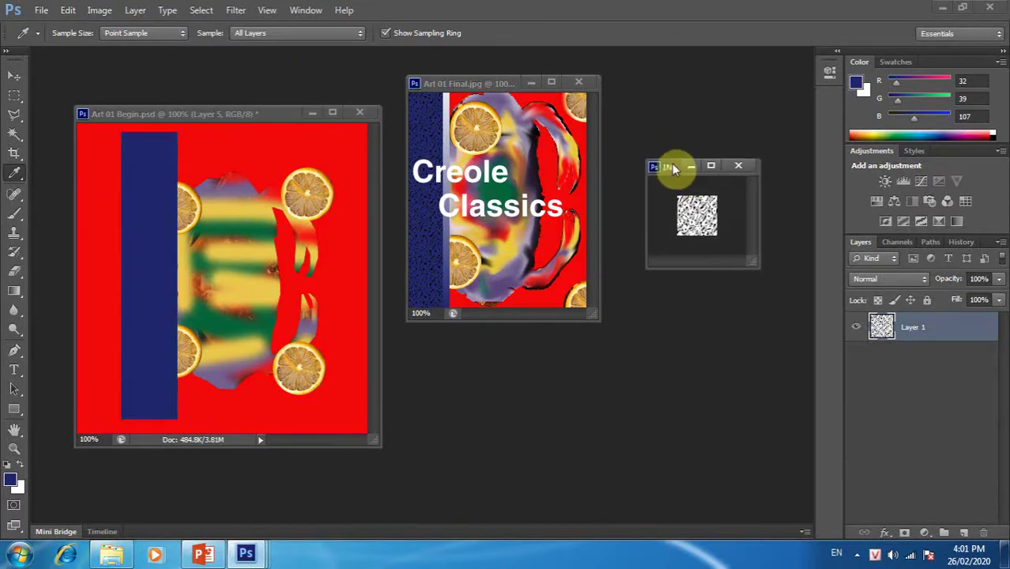
left_click(201, 11)
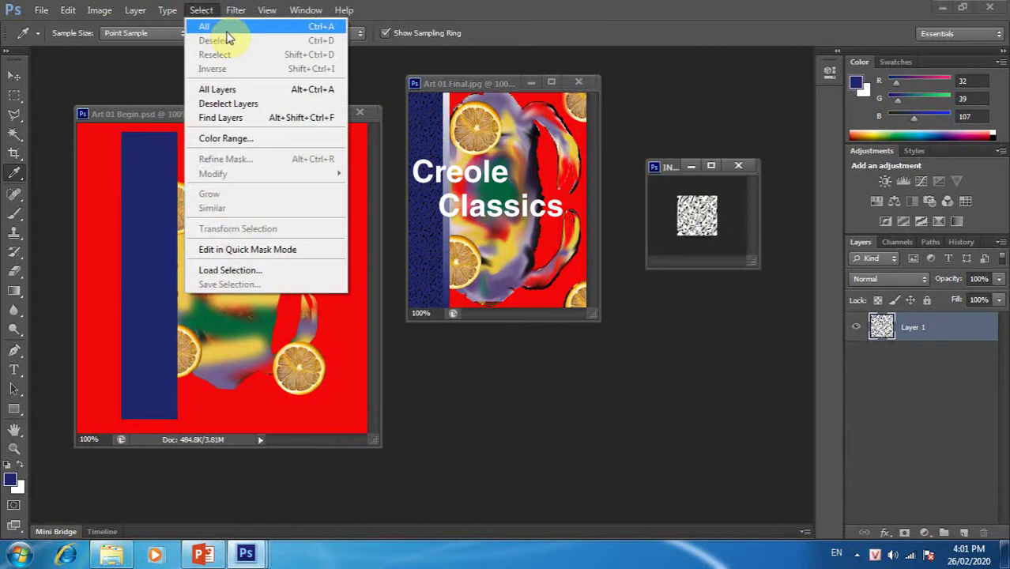
left_click(222, 28)
left_click(69, 11)
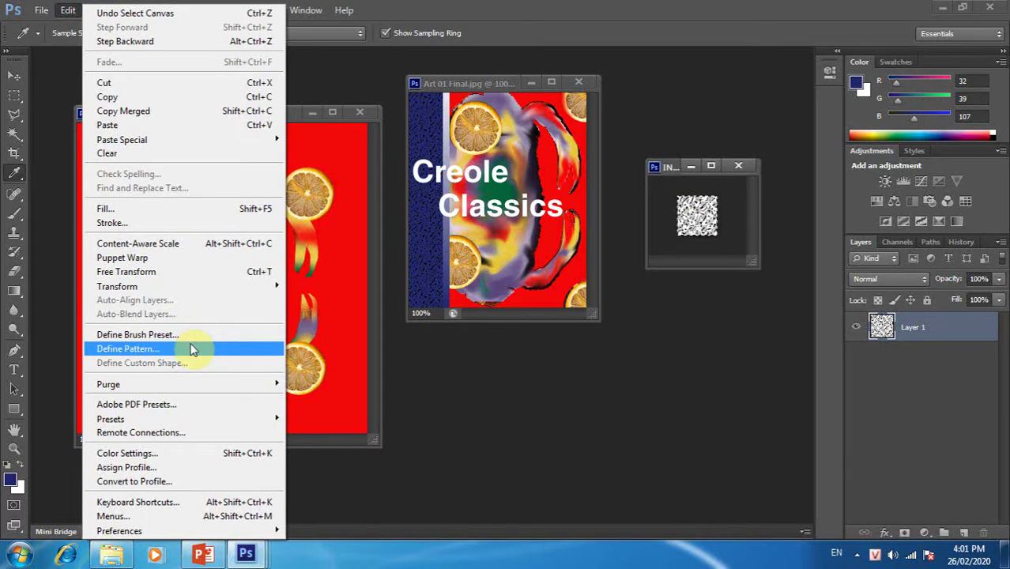
left_click(193, 350)
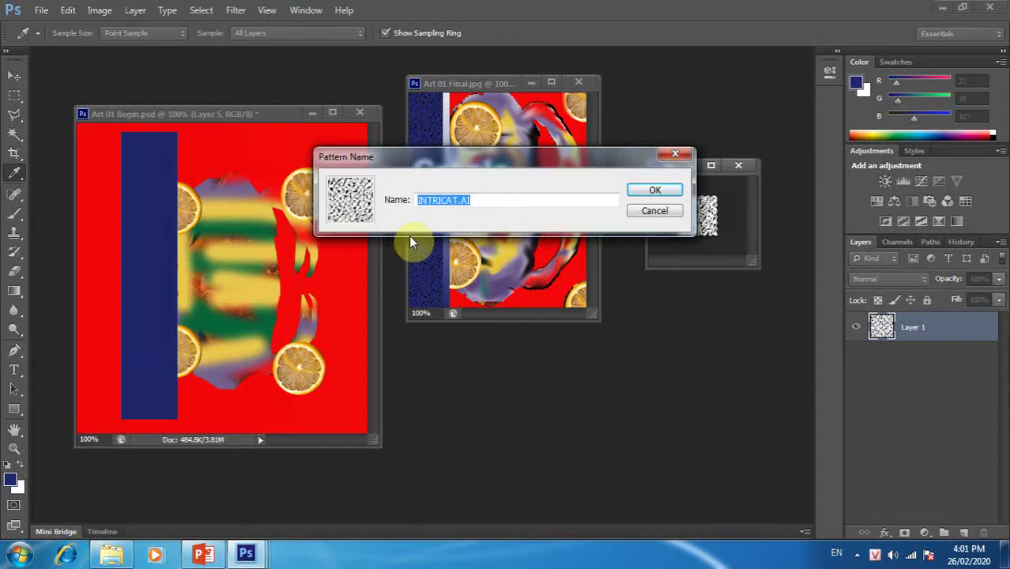
type("mau 1")
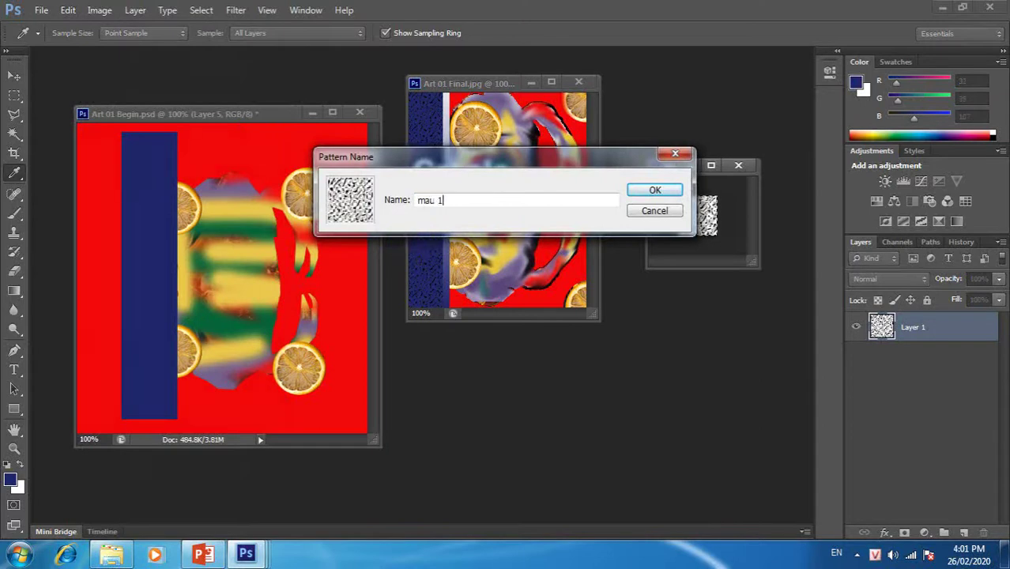
left_click(649, 191)
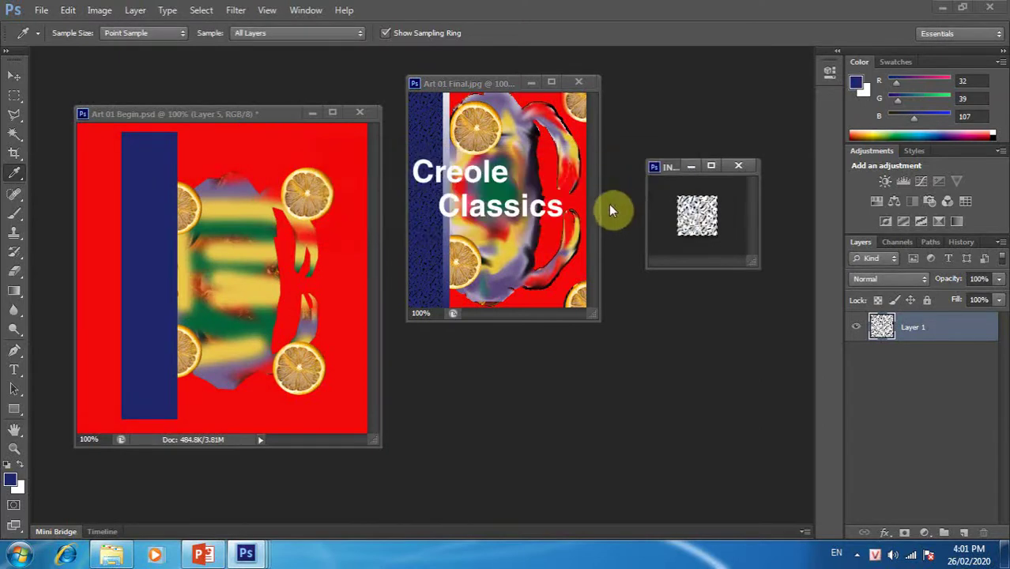
left_click(240, 114)
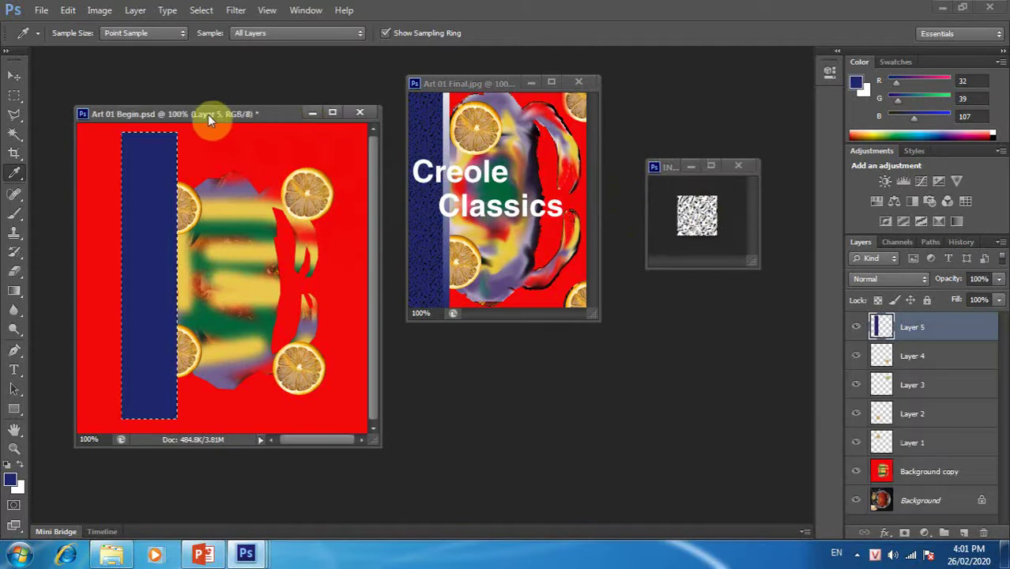
Fill the navy strip's selection with the custom 'mau 1' pattern.
left_click(78, 9)
left_click(210, 206)
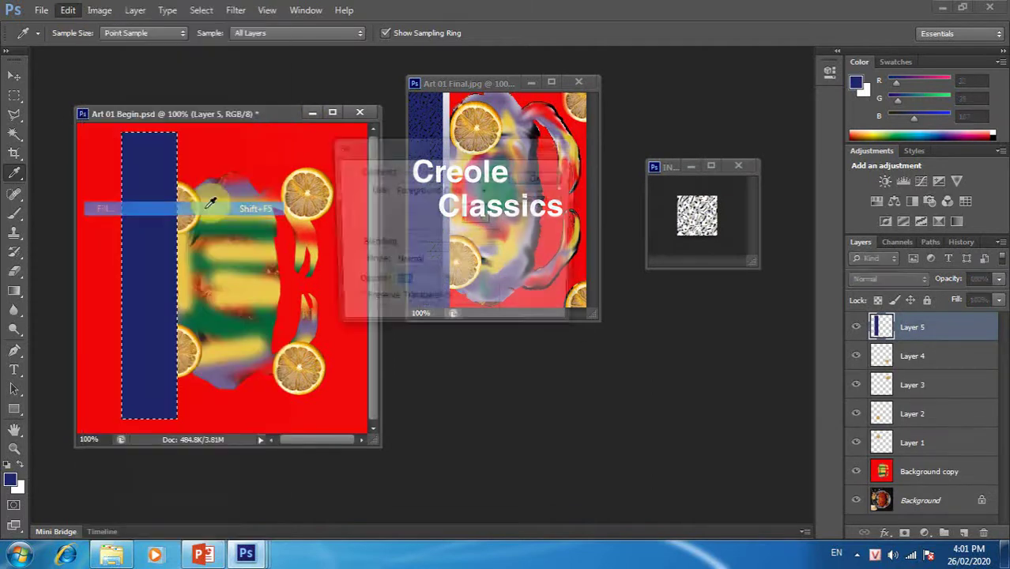
left_click(449, 191)
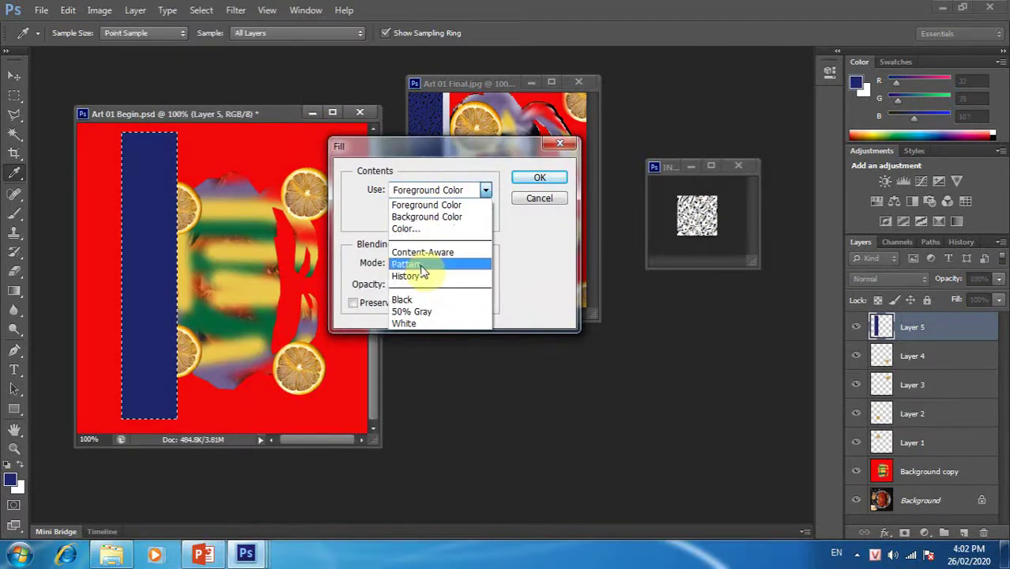
left_click(423, 266)
left_click(485, 214)
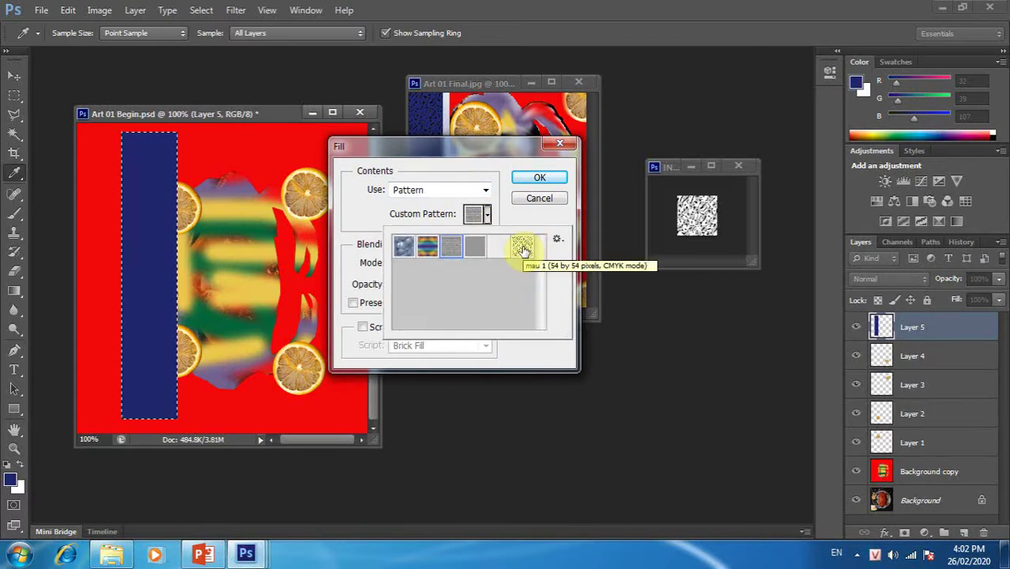
left_click(522, 249)
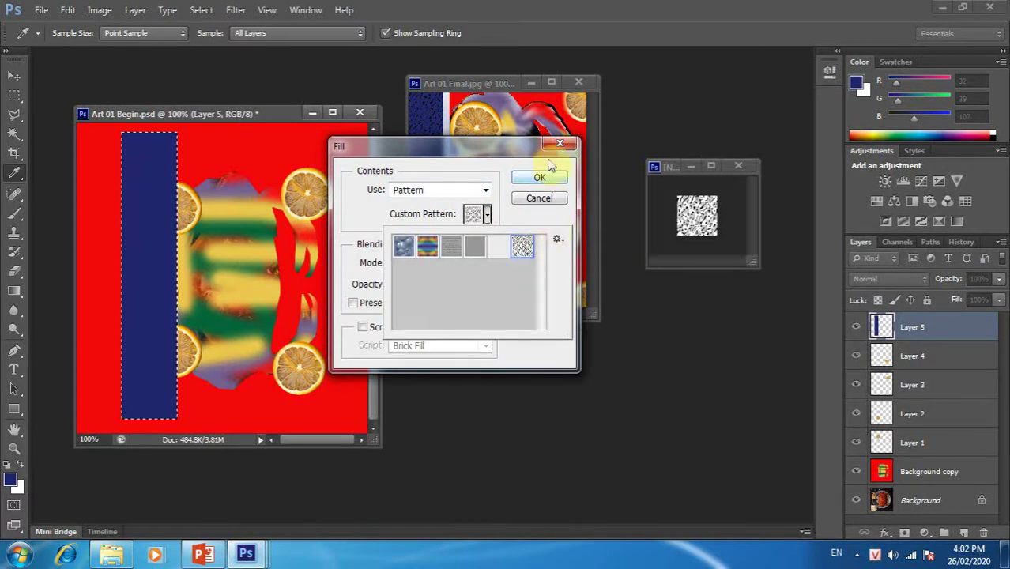
left_click(541, 178)
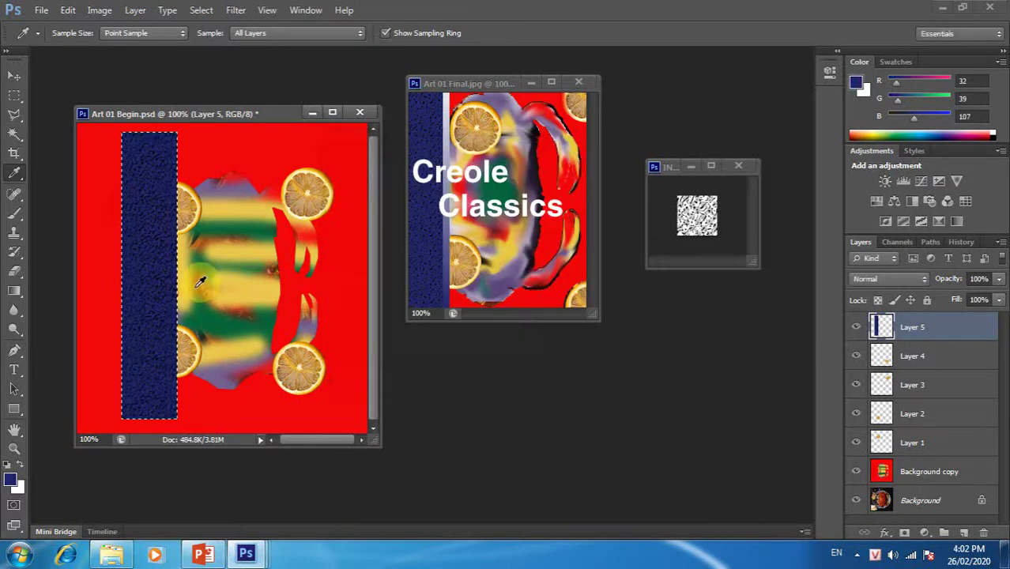
left_click(345, 253)
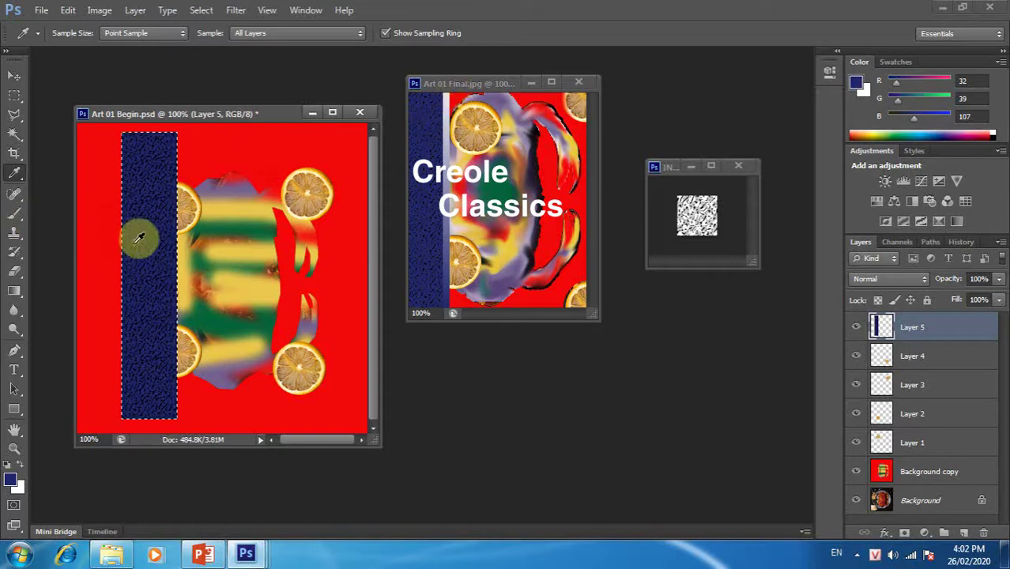
left_click(201, 9)
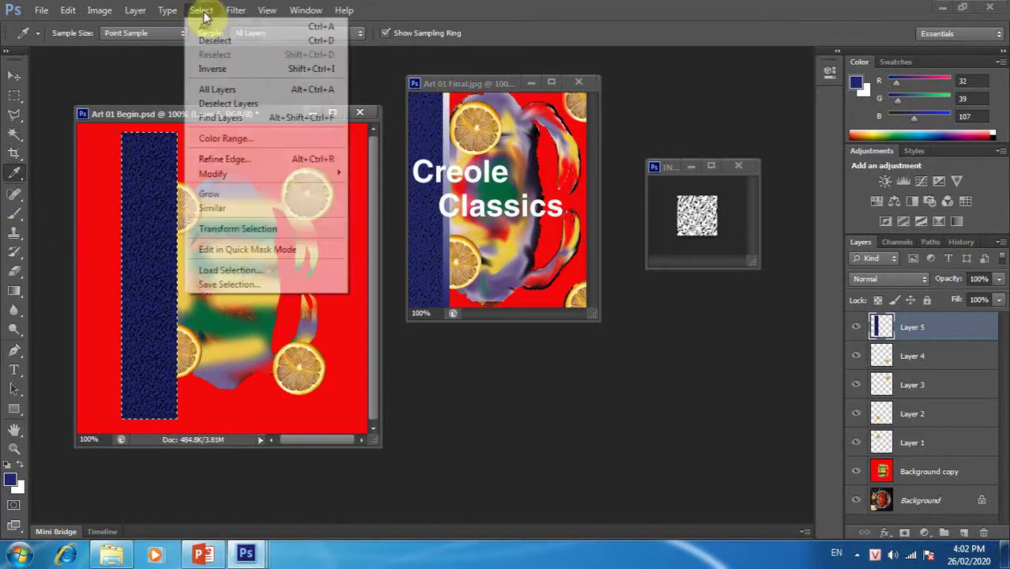
Narrow the selection to the strip's right part and sample its navy blue.
left_click(306, 235)
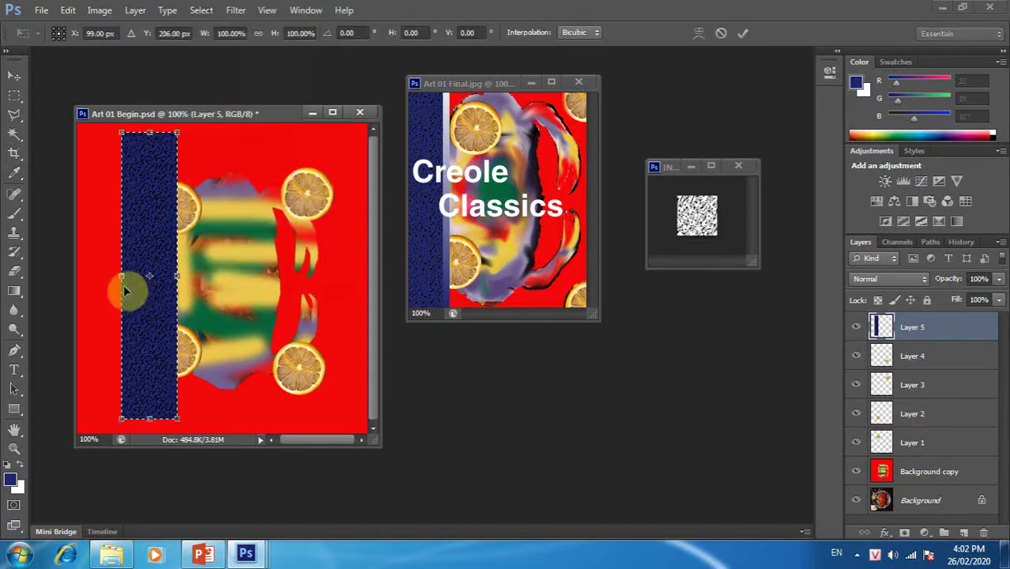
left_click_drag(122, 275, 164, 275)
left_click(743, 32)
key("i")
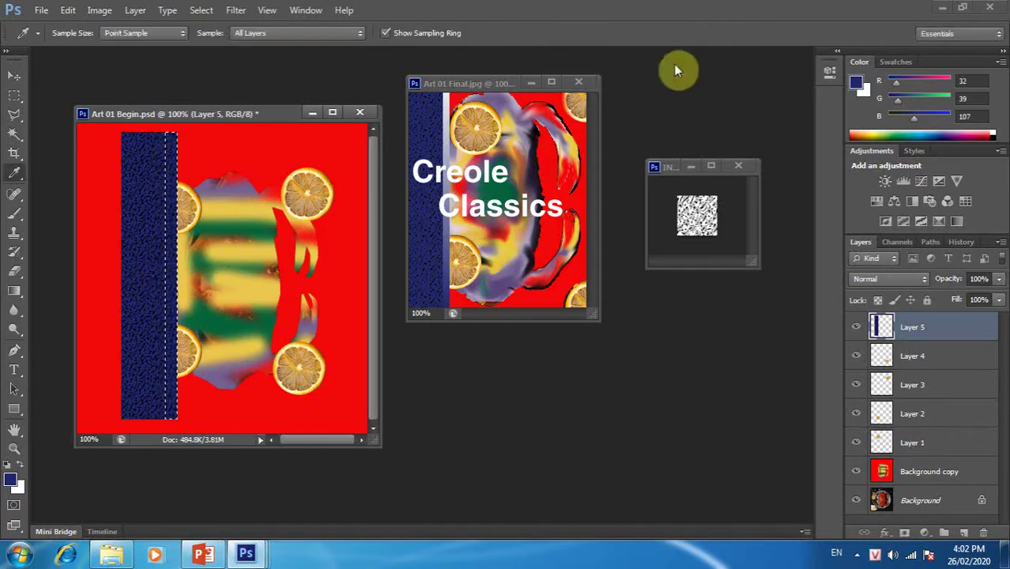
left_click(137, 366)
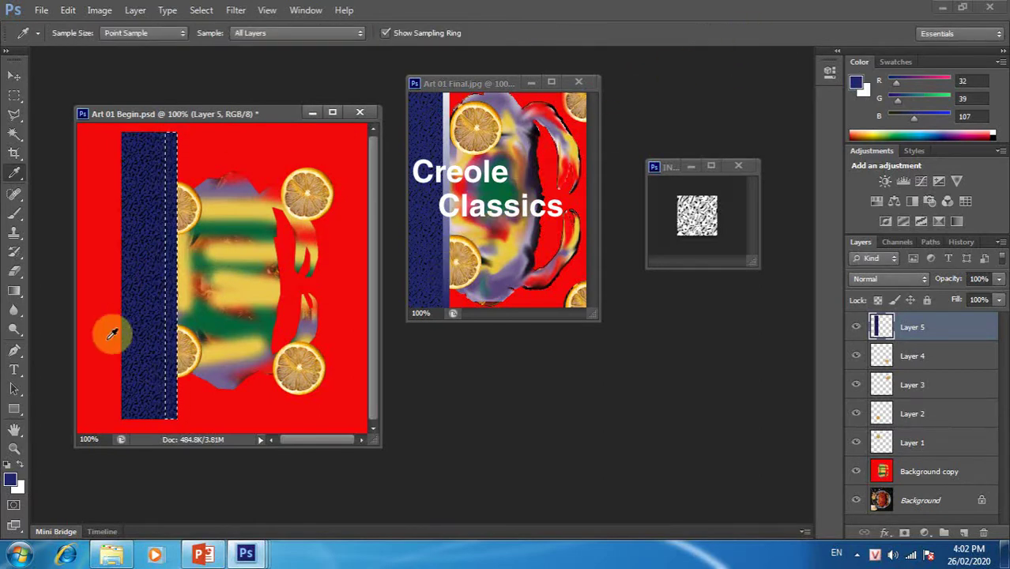
Draw a bottom-to-top blue-to-white gradient in the narrow strip, then deselect.
left_click(15, 293)
left_click(106, 33)
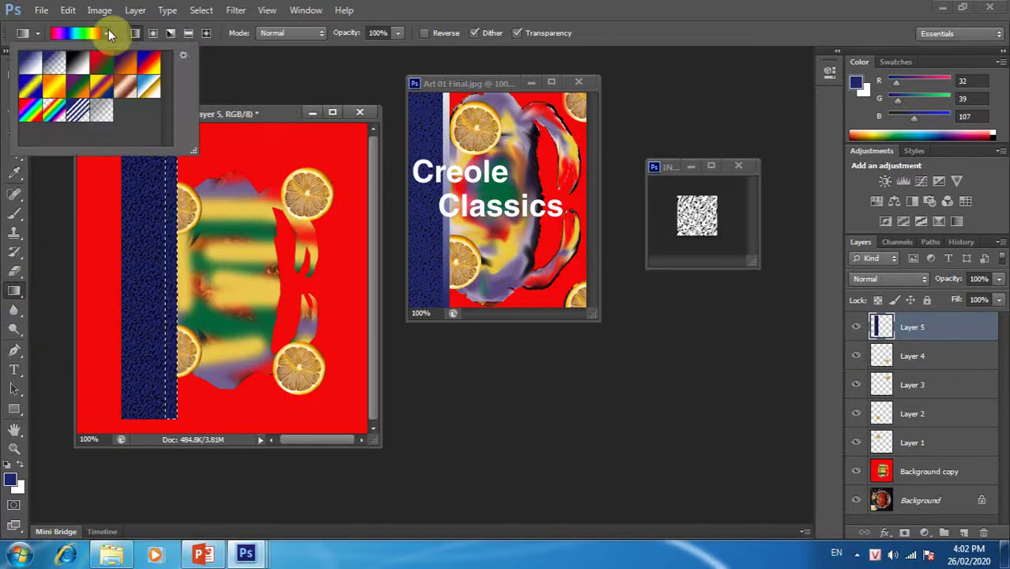
left_click(29, 66)
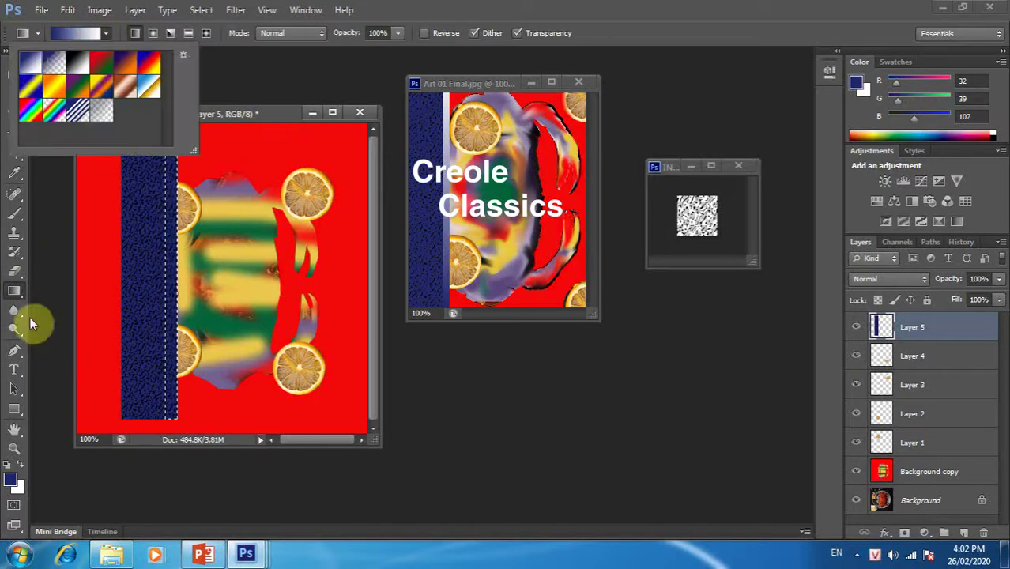
left_click(106, 33)
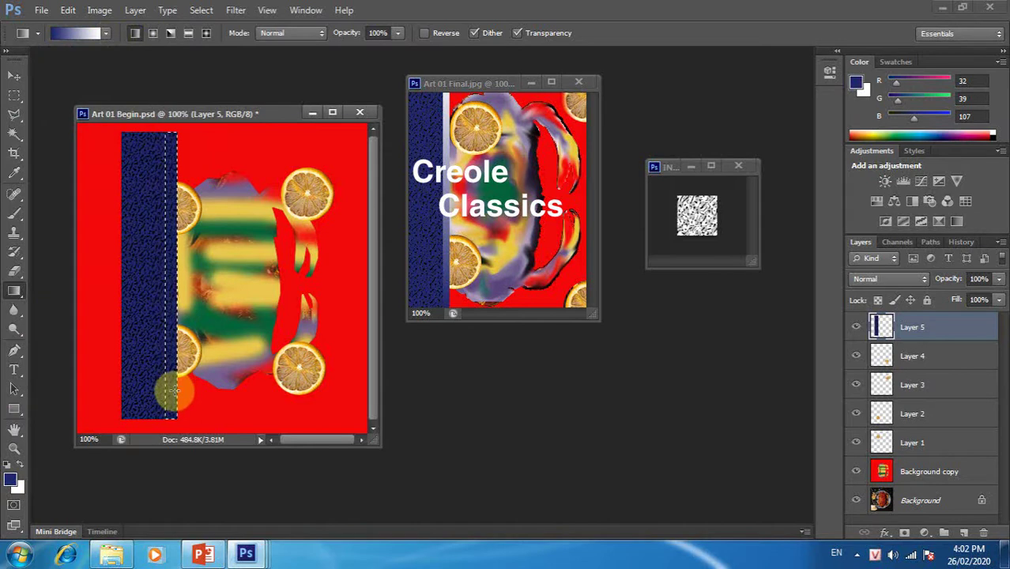
left_click_drag(175, 385, 168, 142)
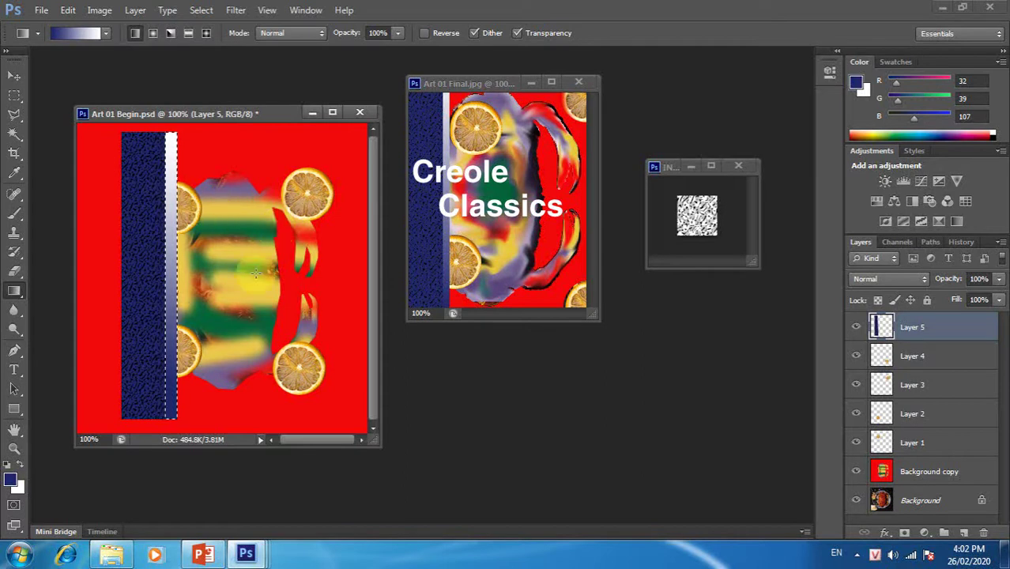
left_click(210, 14)
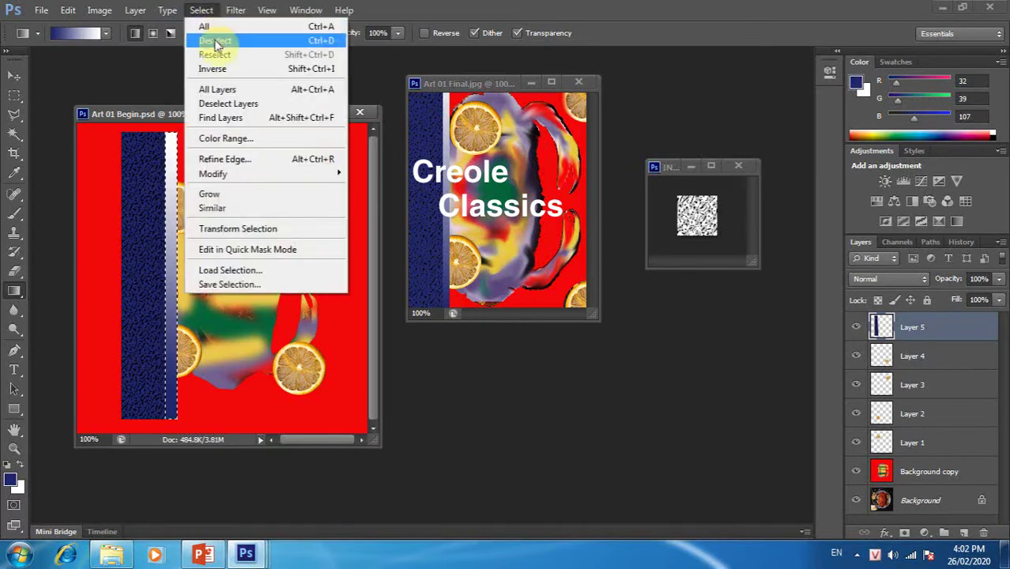
left_click(214, 39)
left_click(24, 79)
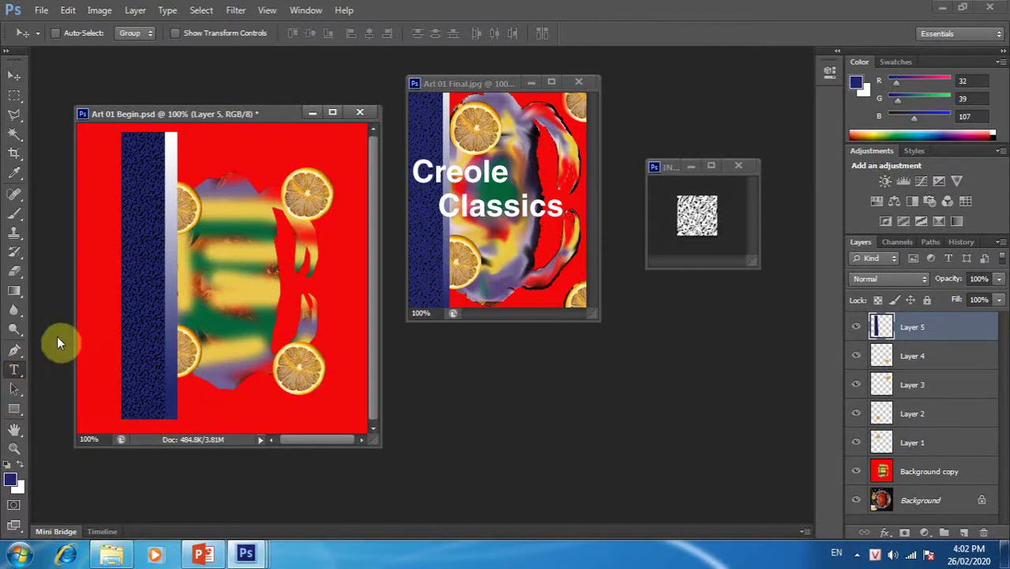
Type 'CUA RANG ME 300K/1 KG' on the navy bar in white 48 pt Nueva Std Condensed.
left_click(136, 263)
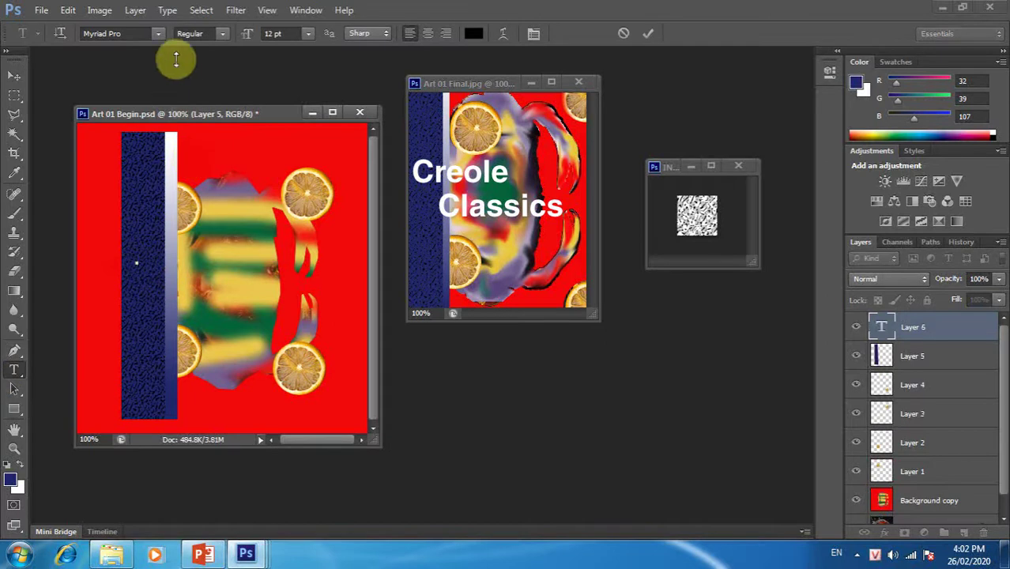
left_click(158, 33)
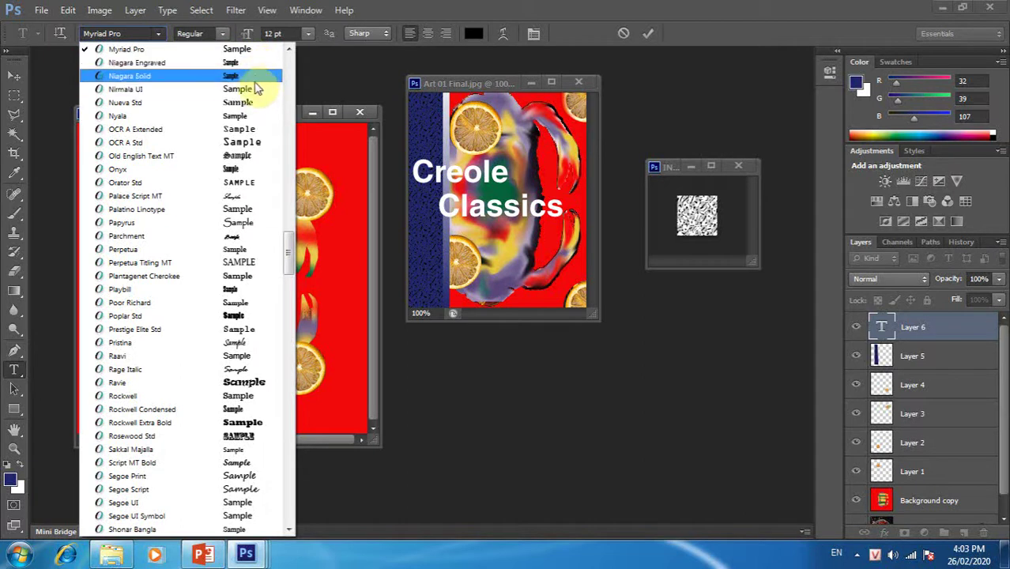
left_click(250, 102)
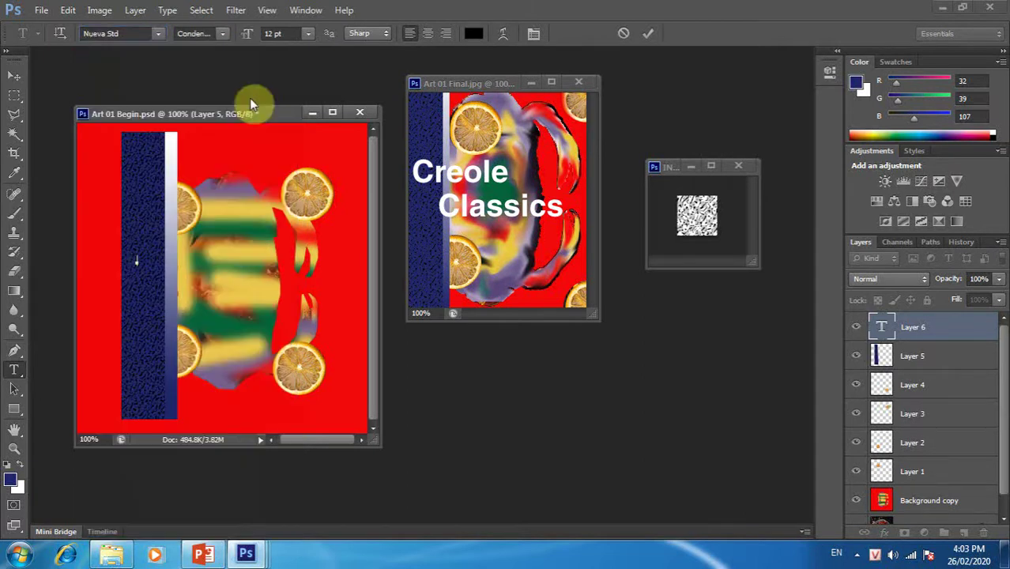
left_click(308, 38)
left_click(296, 224)
left_click(309, 34)
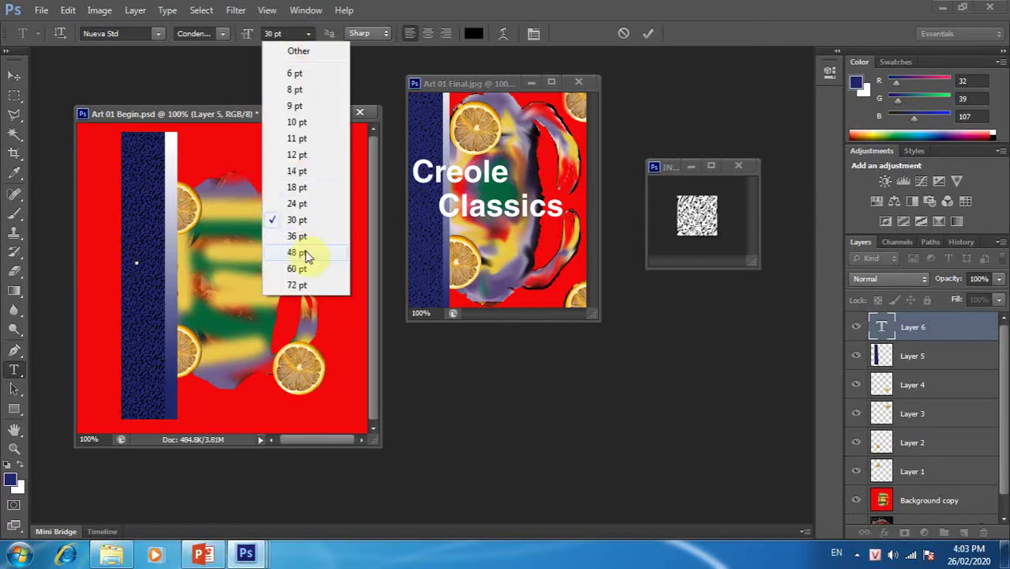
left_click(307, 254)
left_click(474, 33)
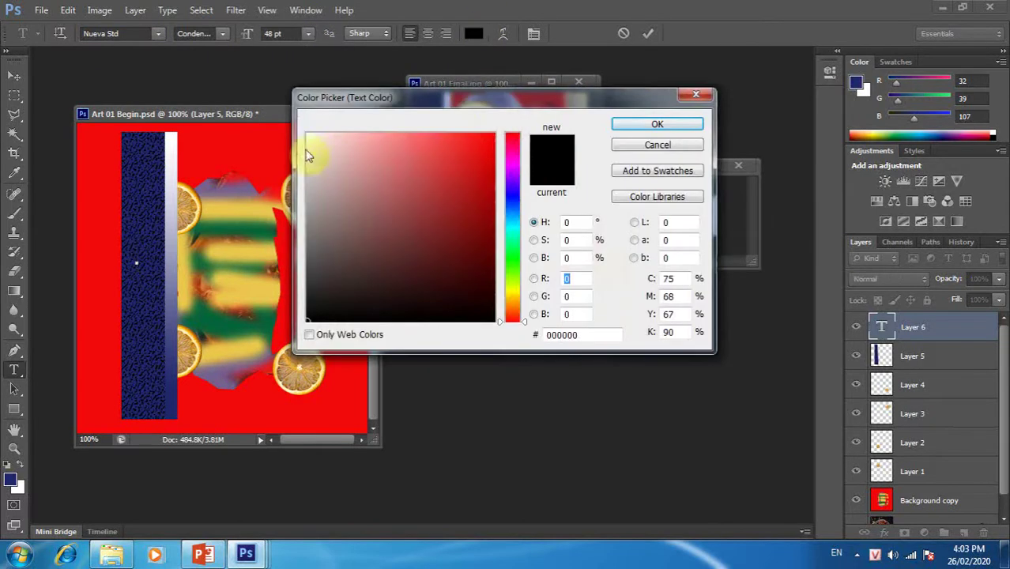
left_click(308, 136)
left_click(654, 125)
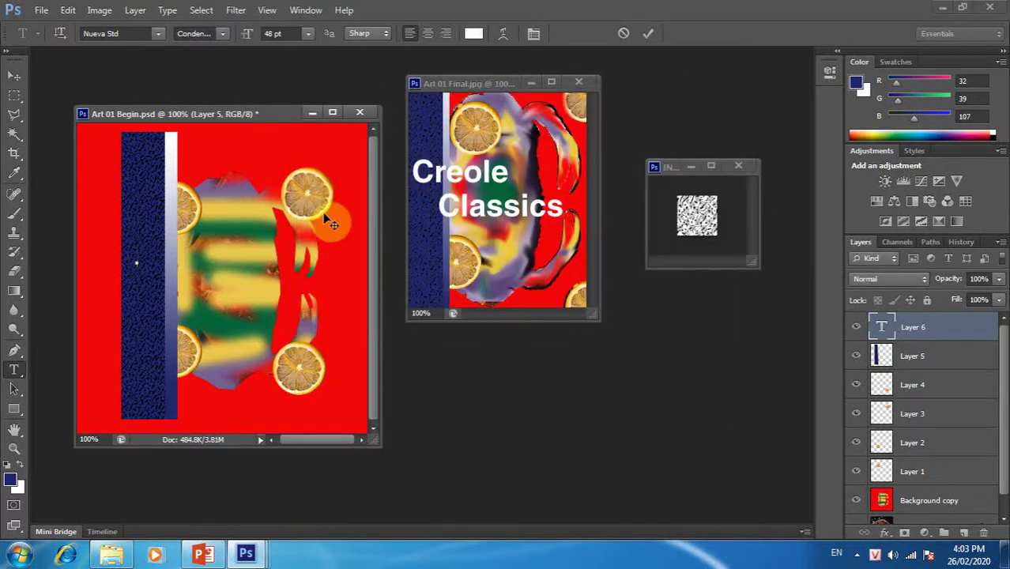
type("CUA")
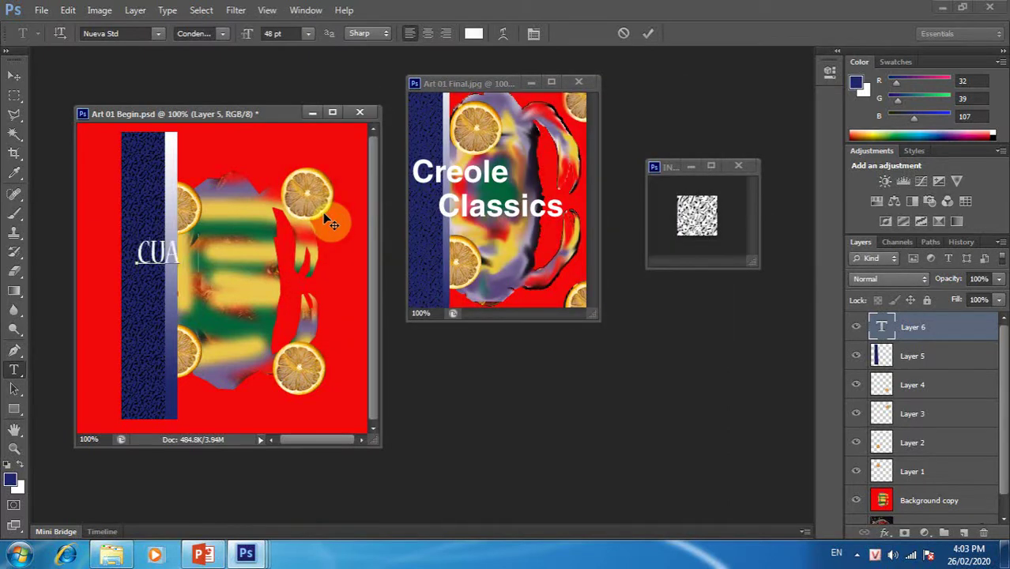
type(" RANG M")
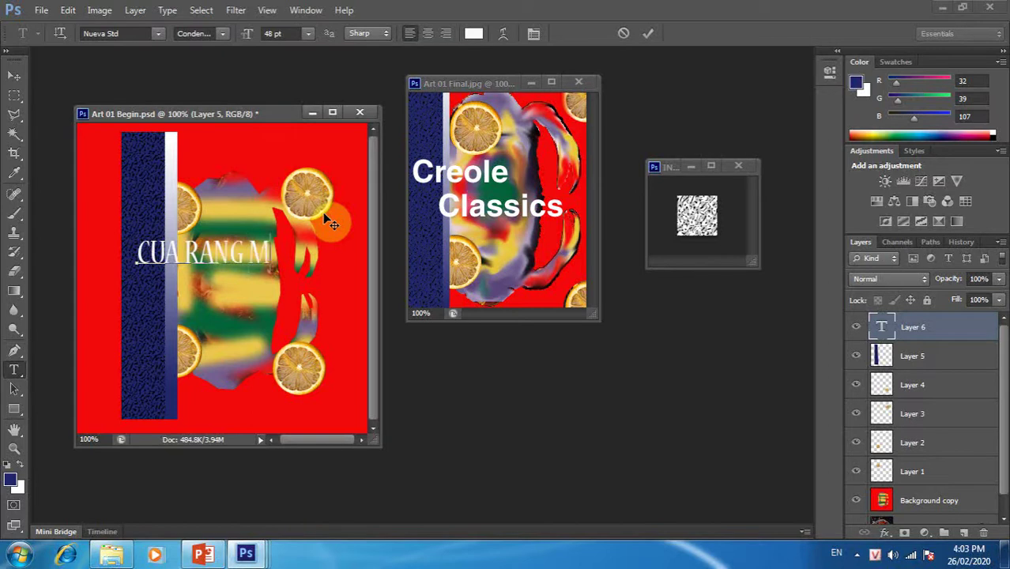
type("E ")
type("300K/1 KG")
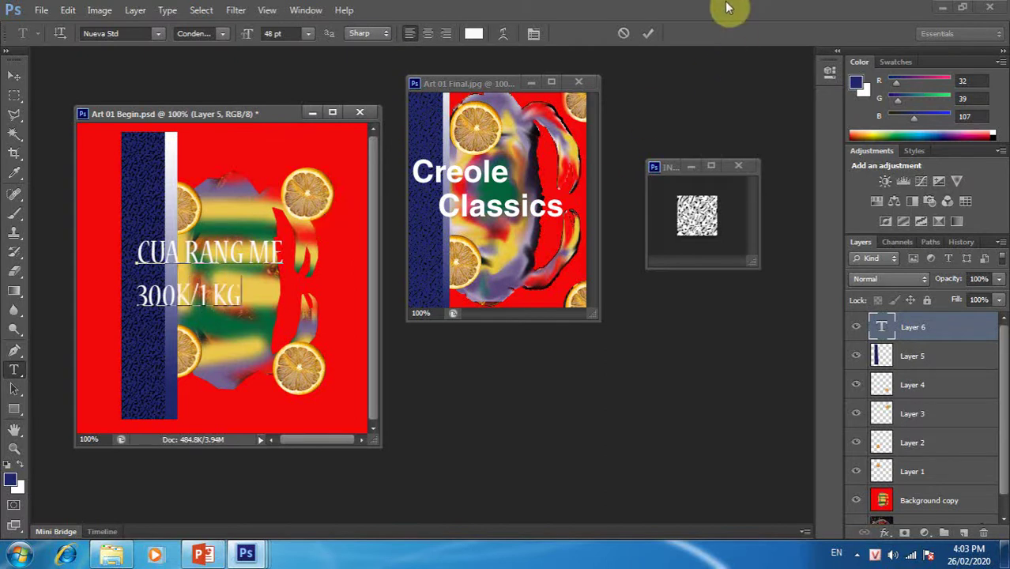
left_click(647, 33)
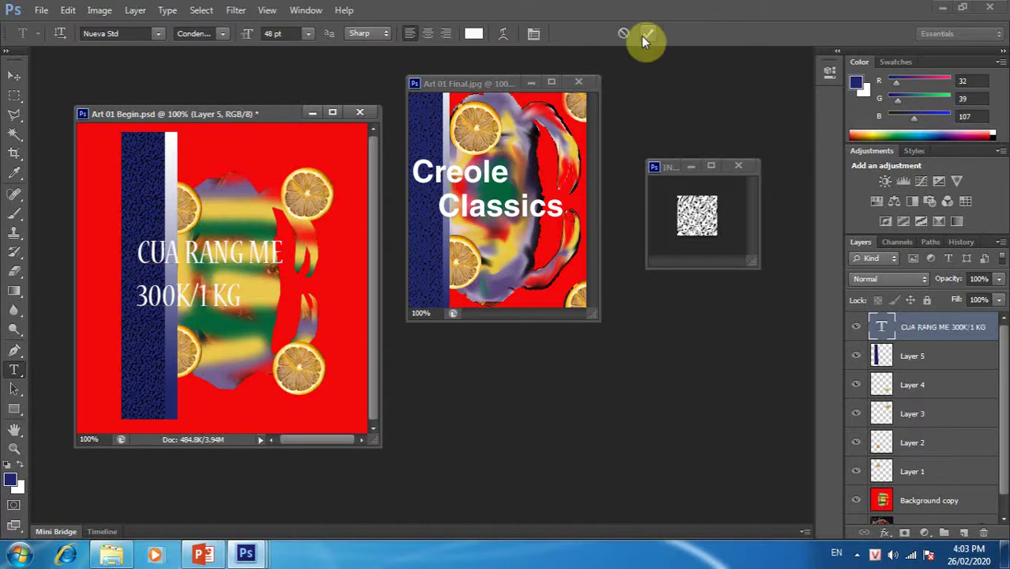
Nudge the 'CUA RANG ME 300K/1 KG' text slightly down and right, then raise the document window a bit.
left_click(13, 75)
left_click_drag(208, 254, 214, 267)
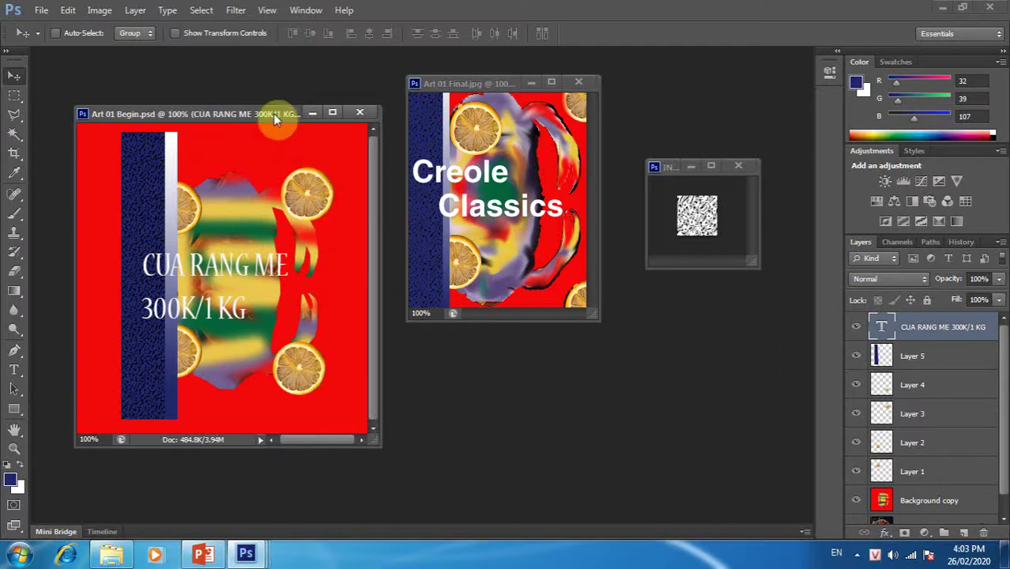
left_click_drag(273, 113, 274, 92)
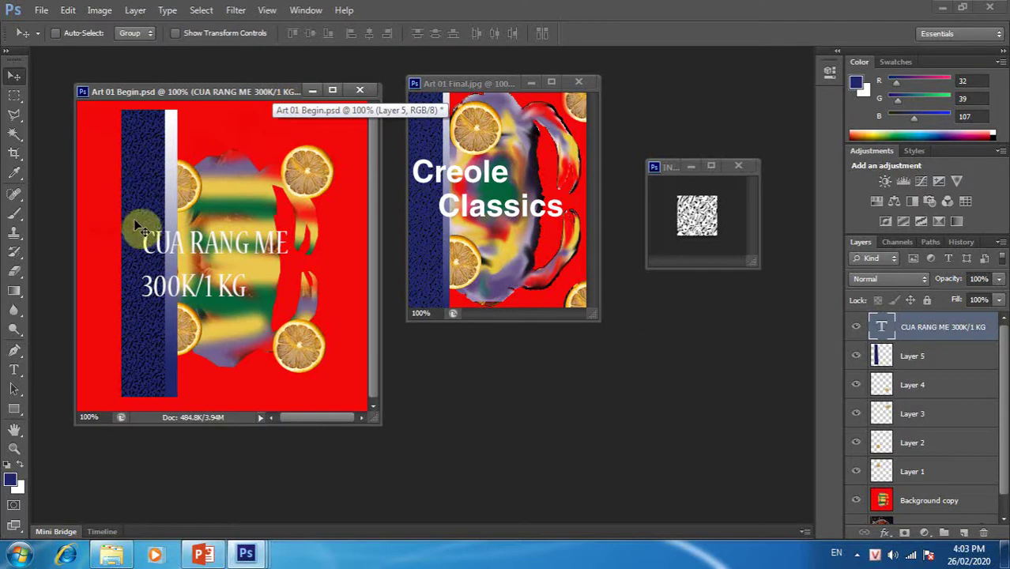
Crop the top, left, bottom and right edges inward, with the left edge at the navy stripe.
left_click(17, 158)
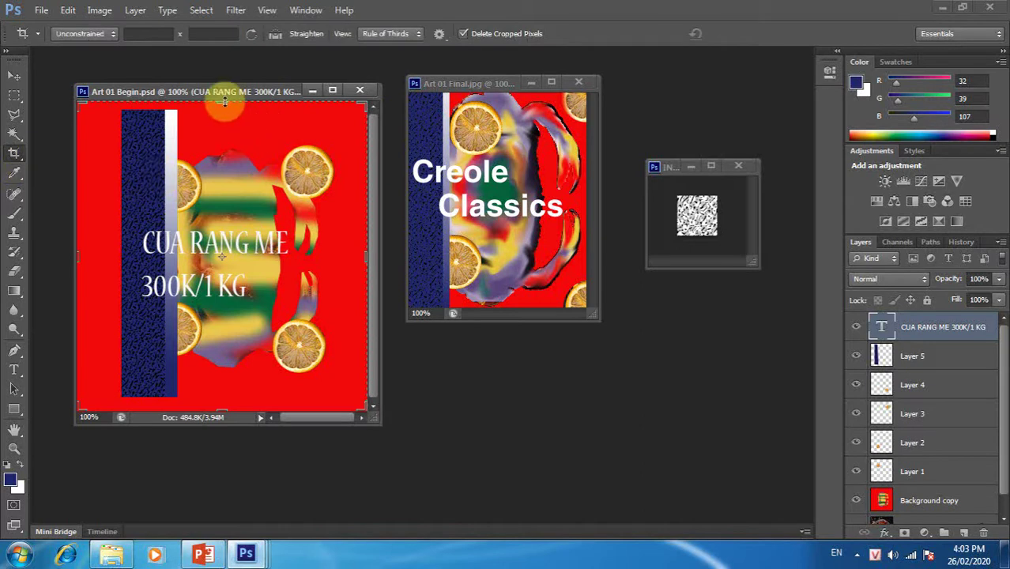
left_click_drag(225, 102, 224, 125)
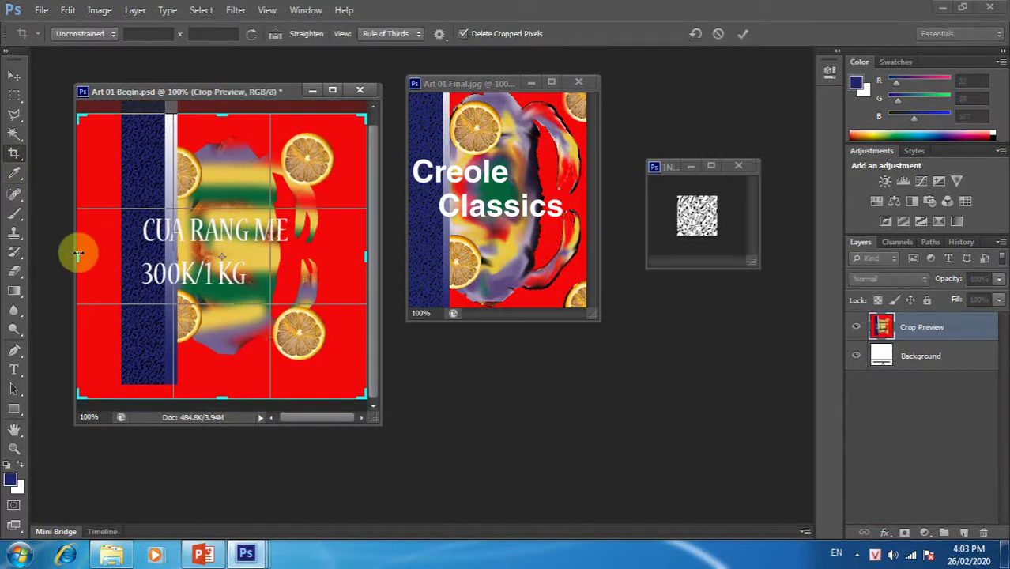
left_click_drag(78, 254, 103, 253)
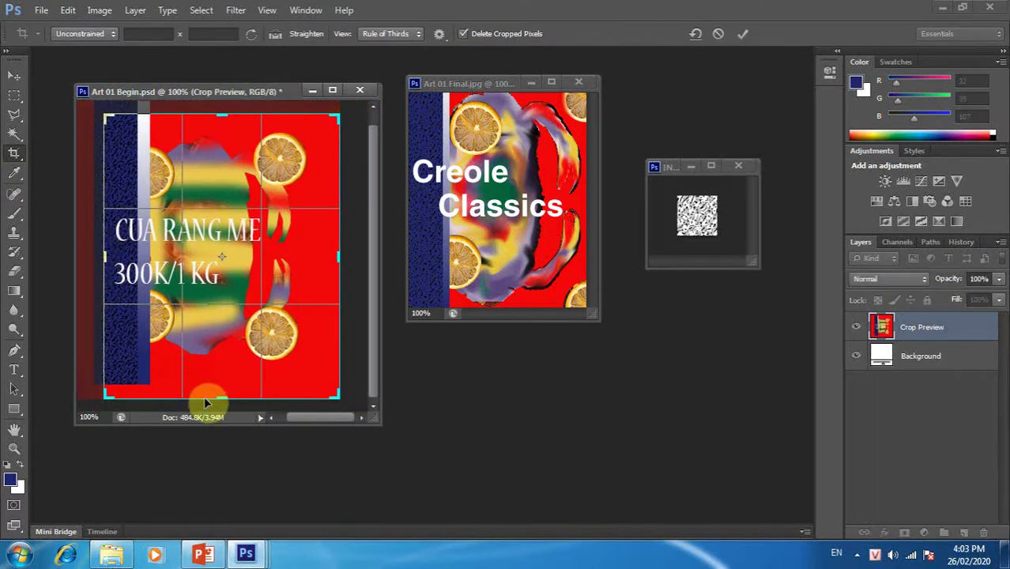
left_click_drag(225, 402, 222, 386)
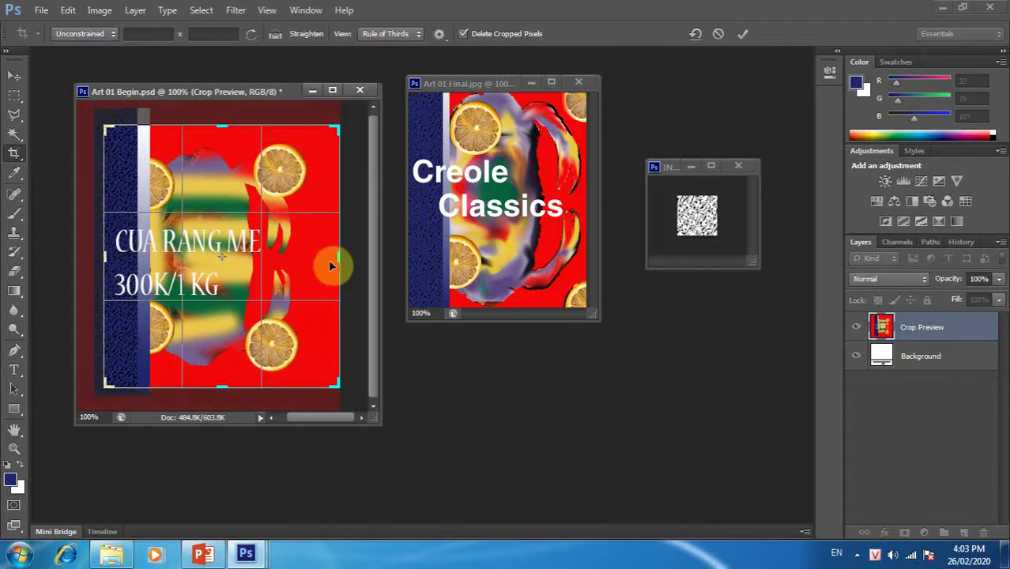
left_click_drag(339, 255, 317, 255)
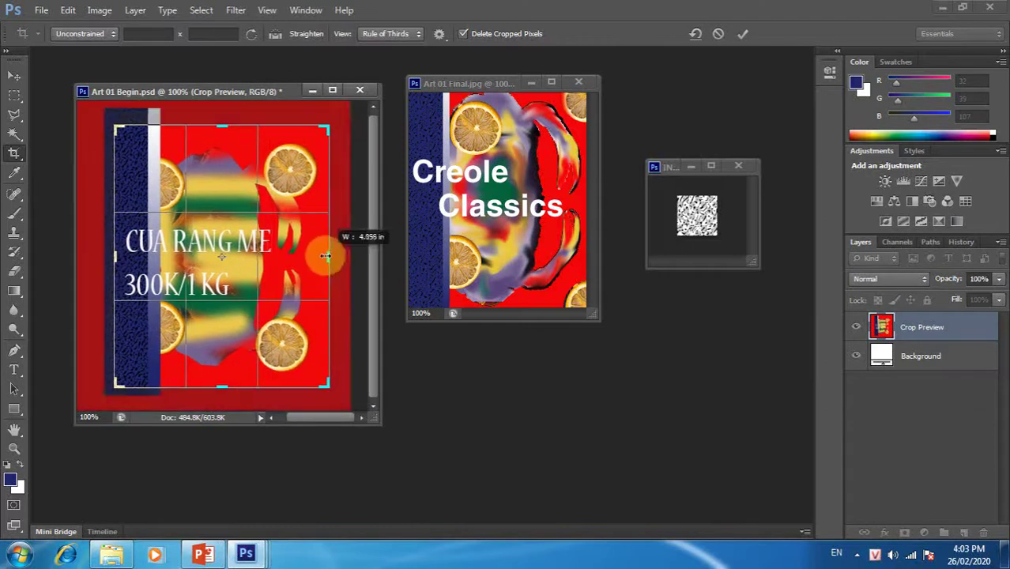
left_click(740, 38)
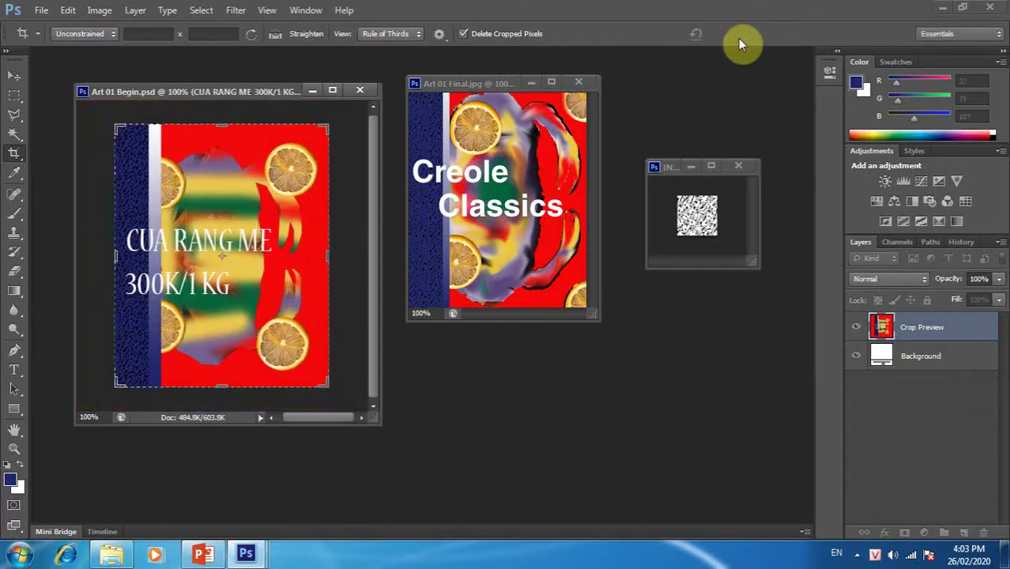
left_click(15, 77)
left_click_drag(207, 90, 202, 94)
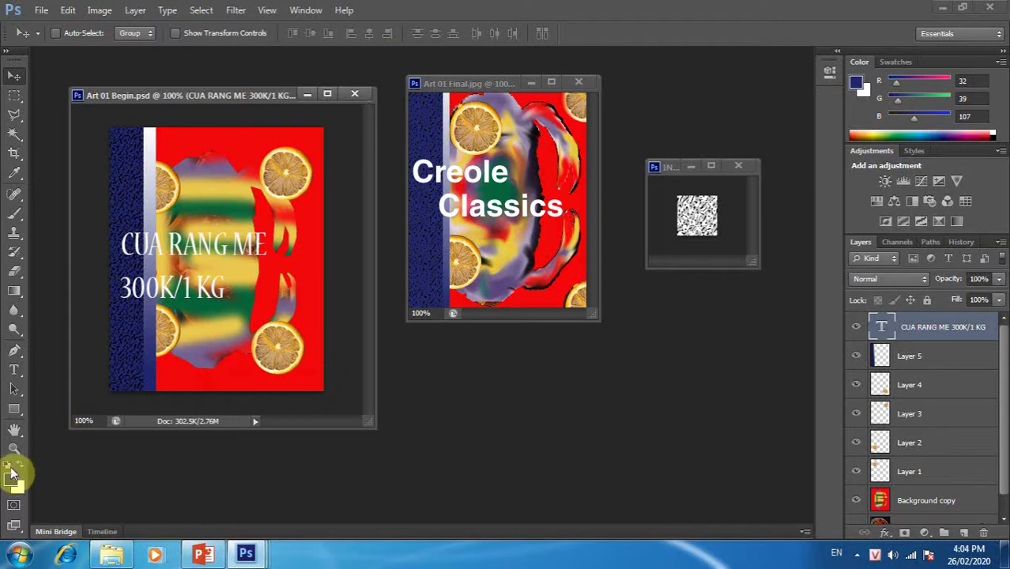
left_click(68, 11)
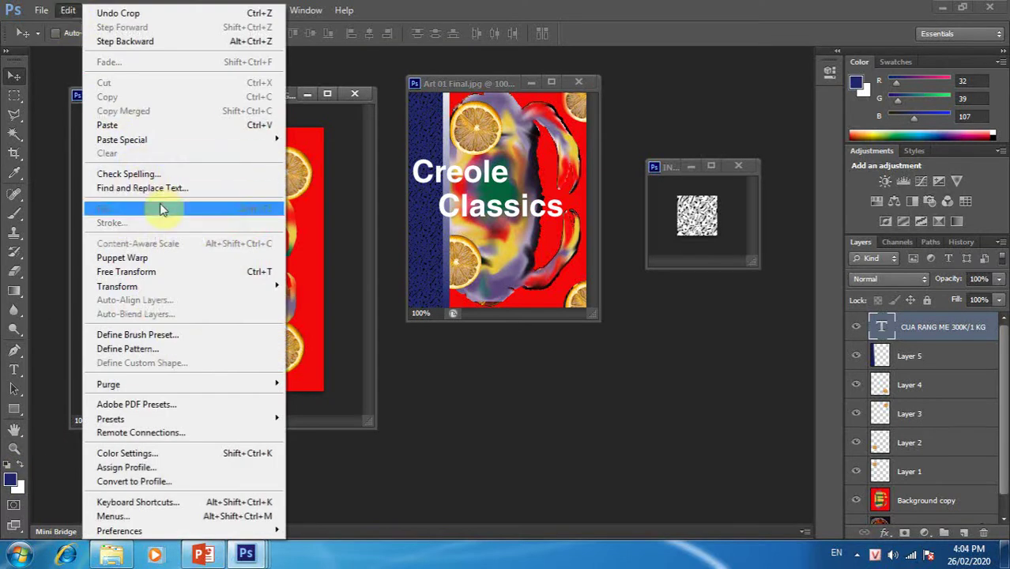
left_click(301, 242)
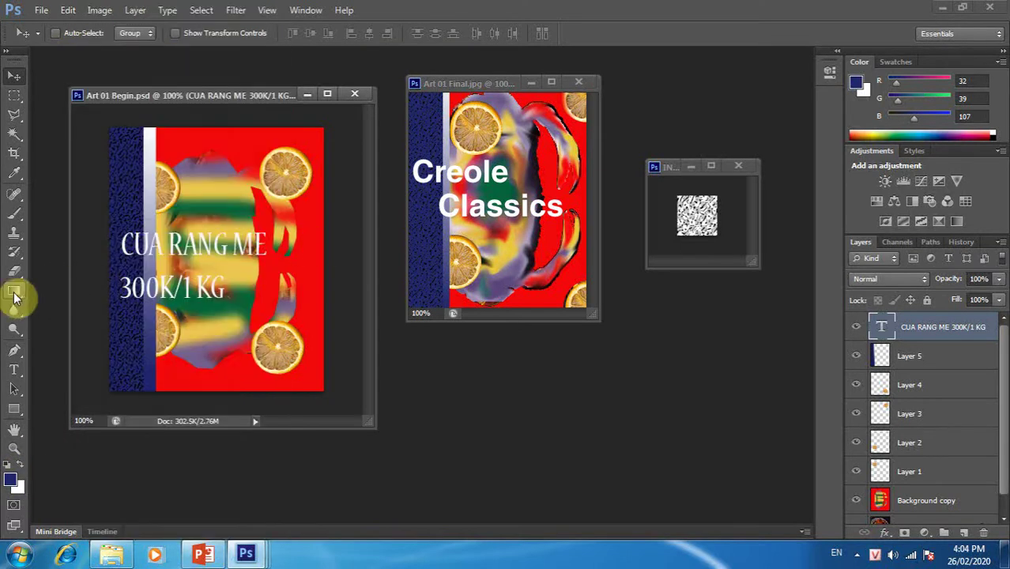